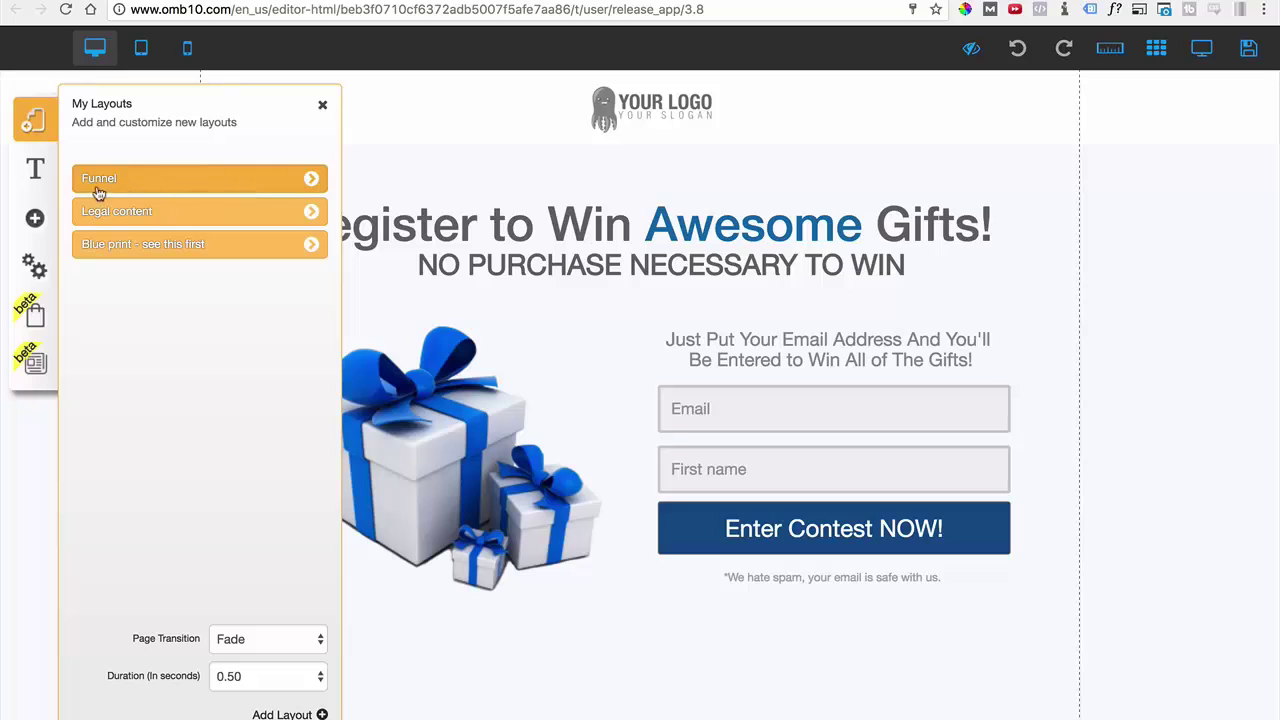
- Open the Funnel layout's 3a - Checkout page and shift its checkout box slightly up and to the left
left_click(310, 178)
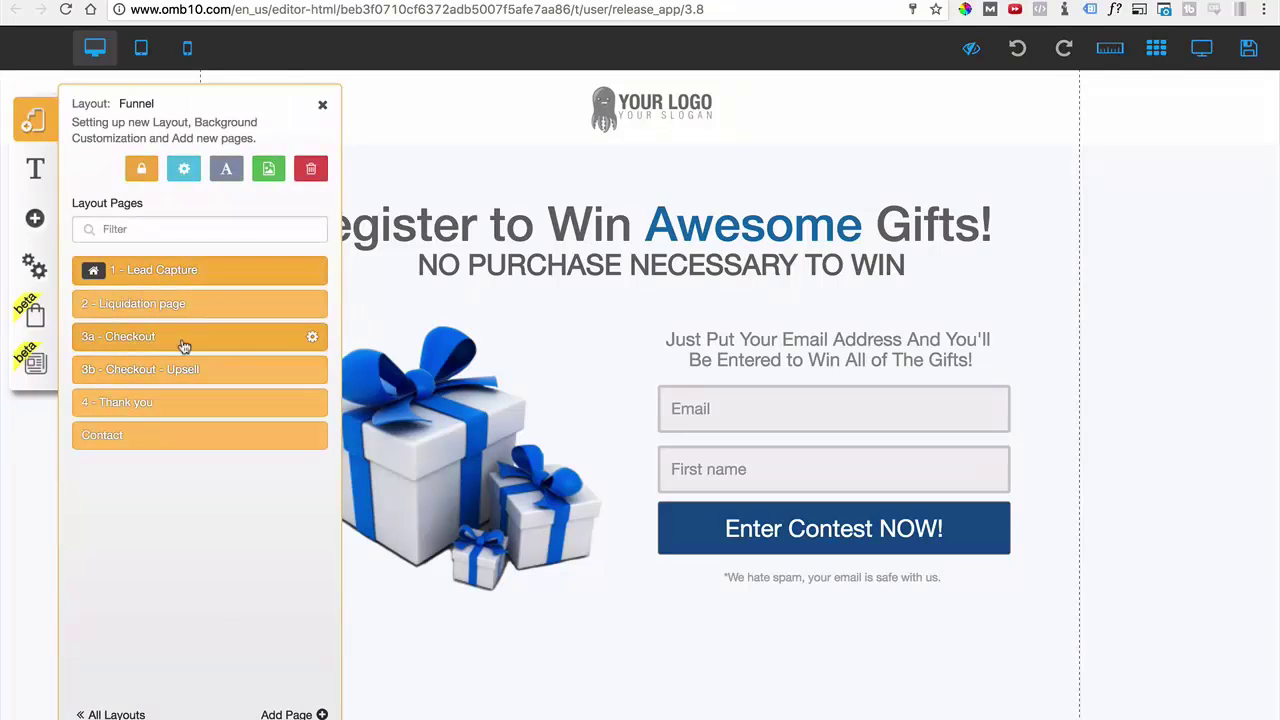
left_click(136, 344)
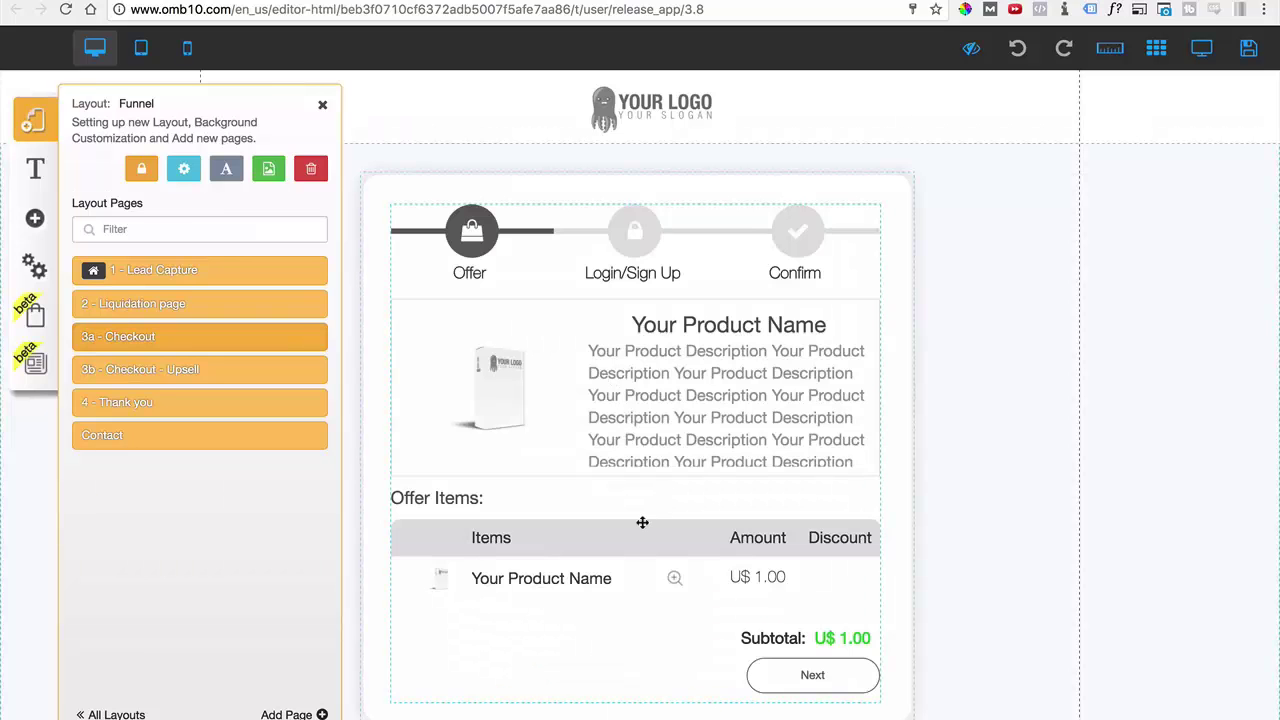
left_click(637, 427)
left_click_drag(637, 427, 657, 406)
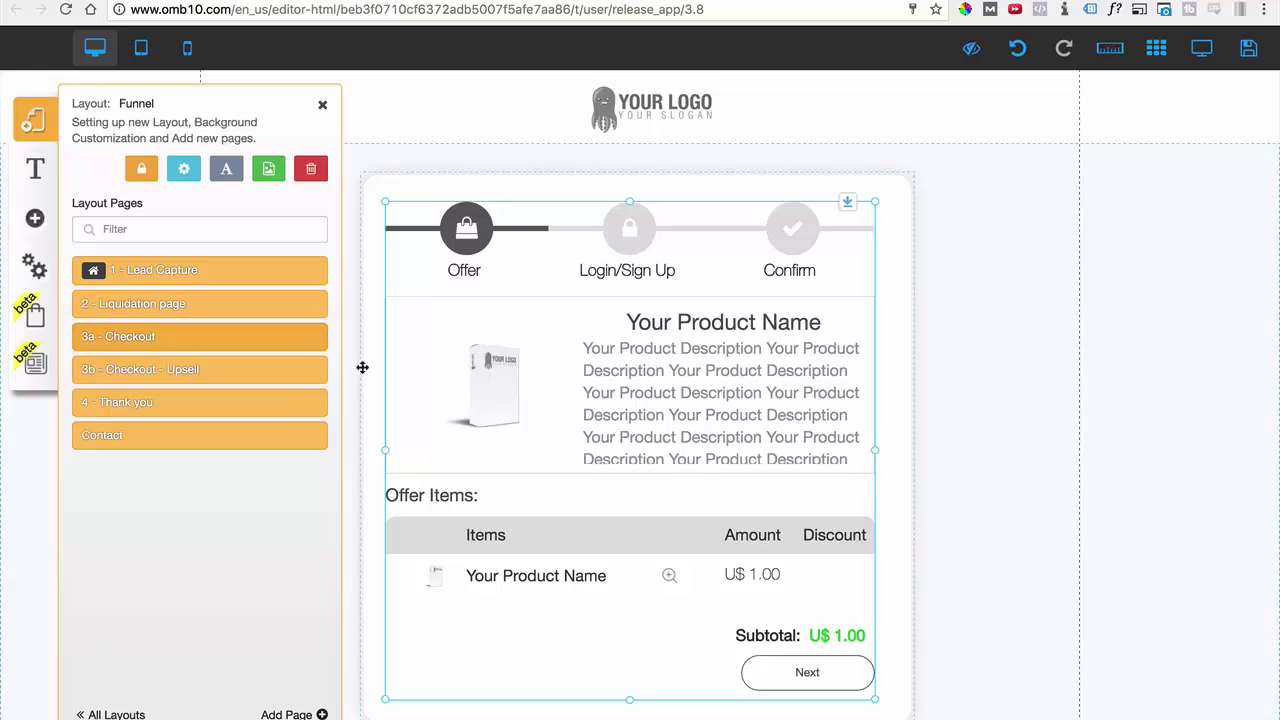
- View the 3b - Checkout - Upsell page for comparison and return to the 3a - Checkout page
left_click(204, 366)
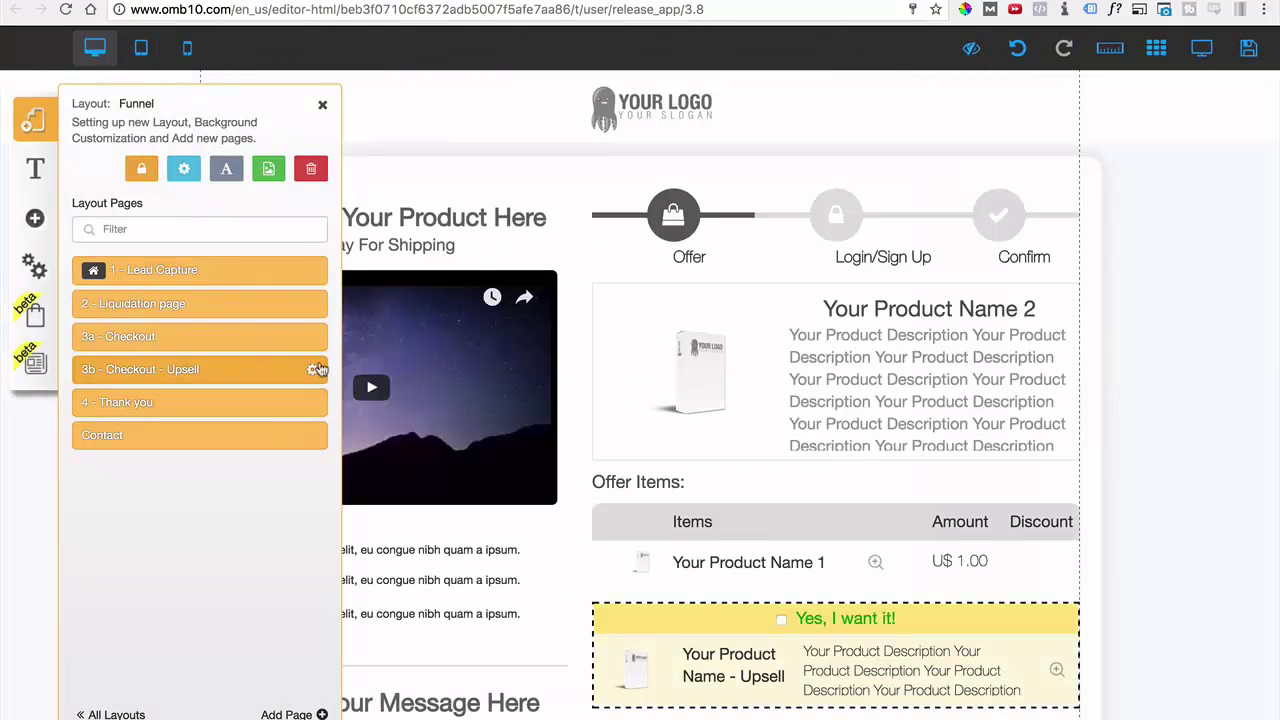
left_click(207, 338)
- Show the checkout tools and try to open the Payment Manager
left_click(35, 316)
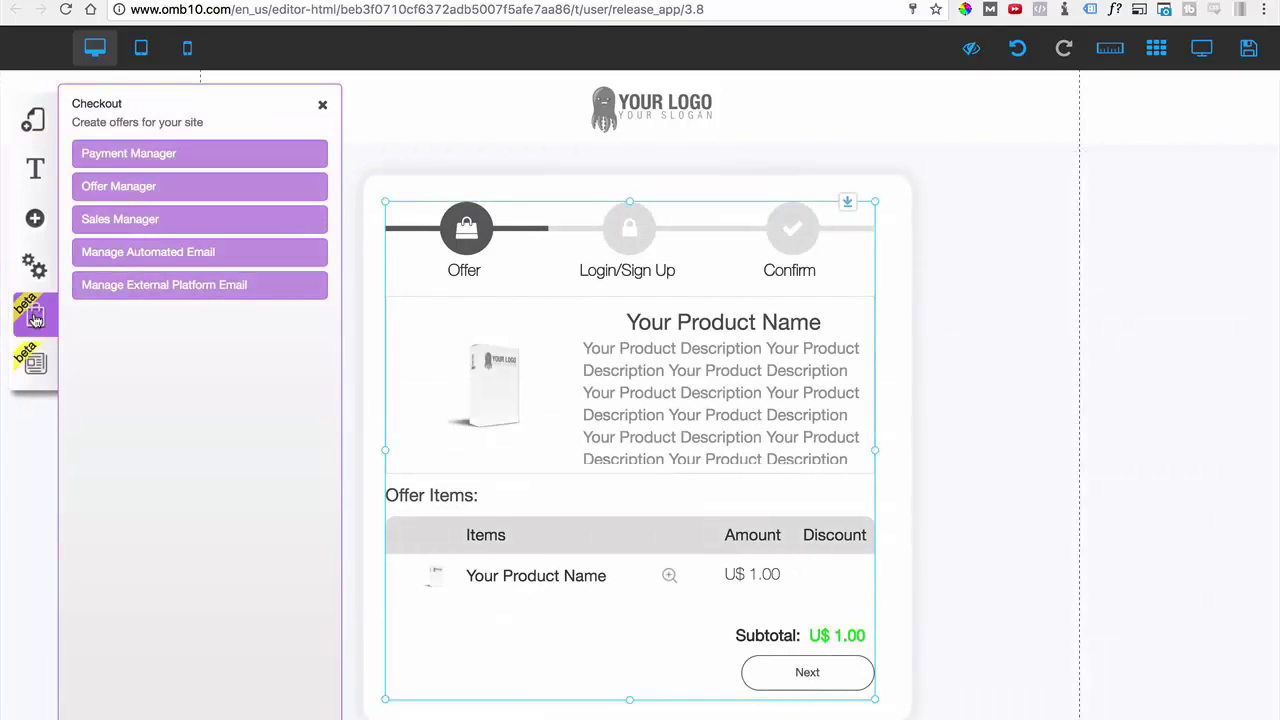
left_click(126, 158)
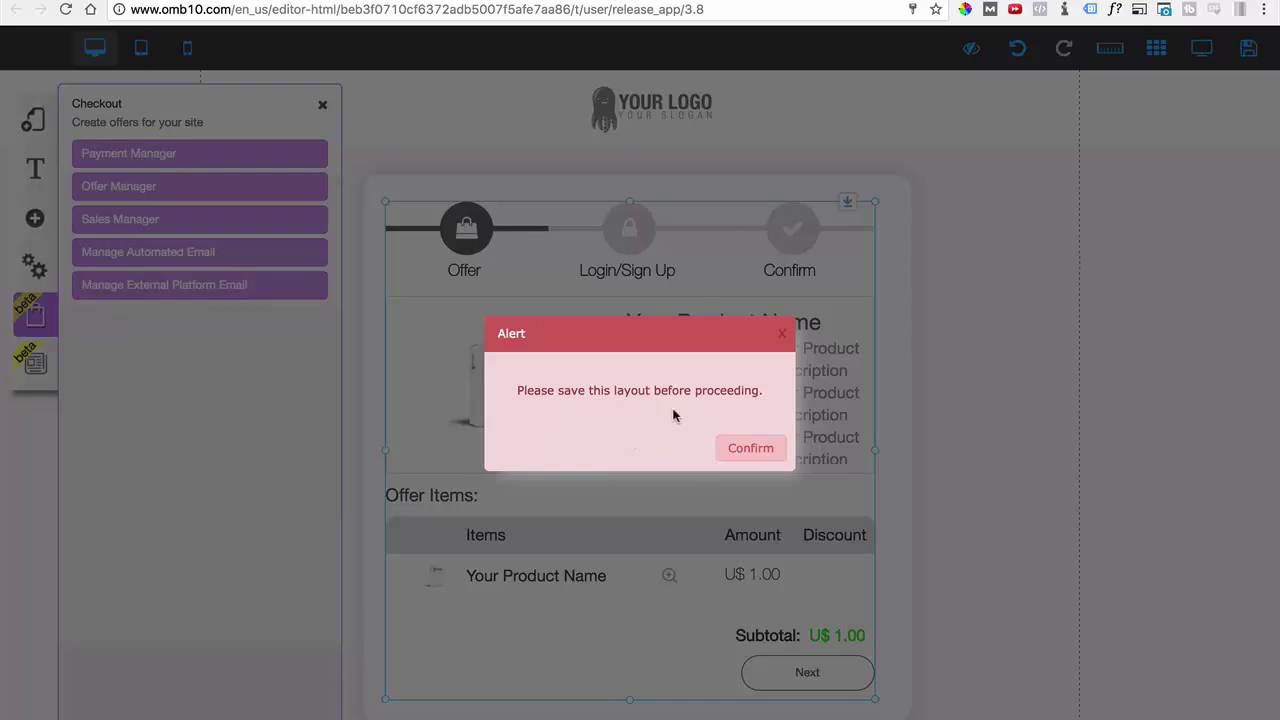
left_click(745, 446)
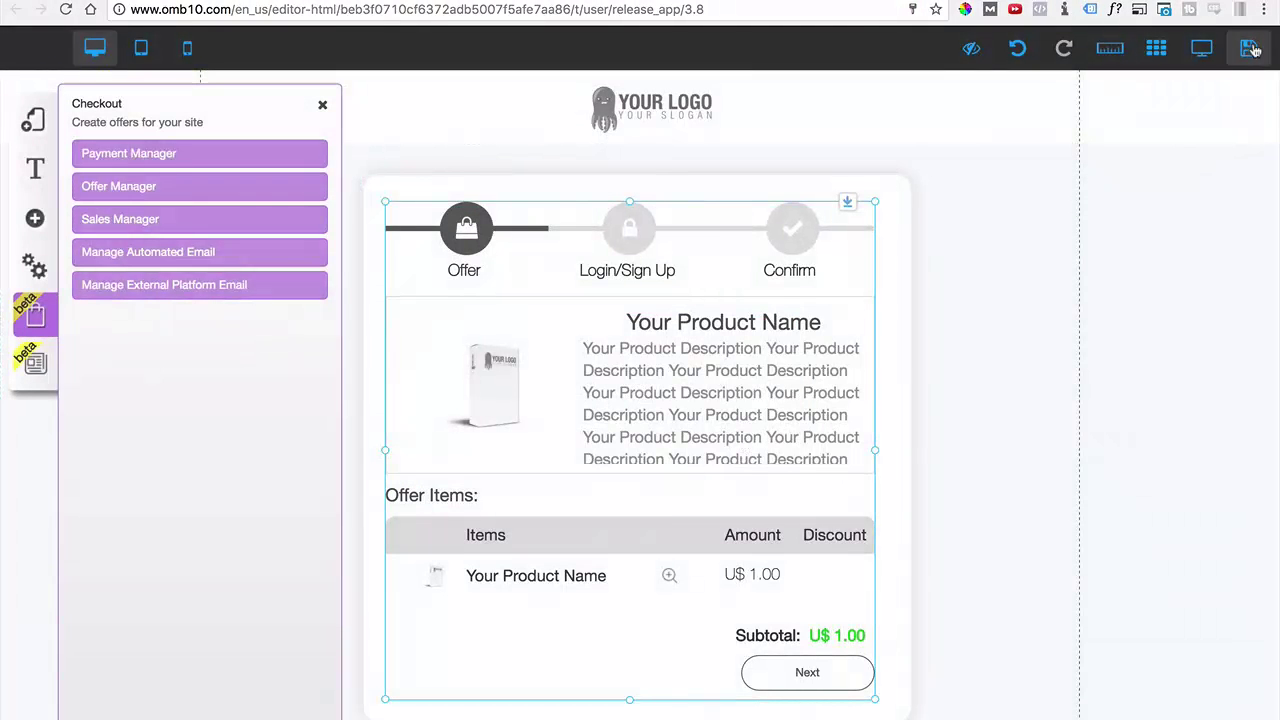
- Register the site under the URL name "checkout" and save the changes to the 3a - Checkout page
left_click(1251, 50)
left_click(722, 419)
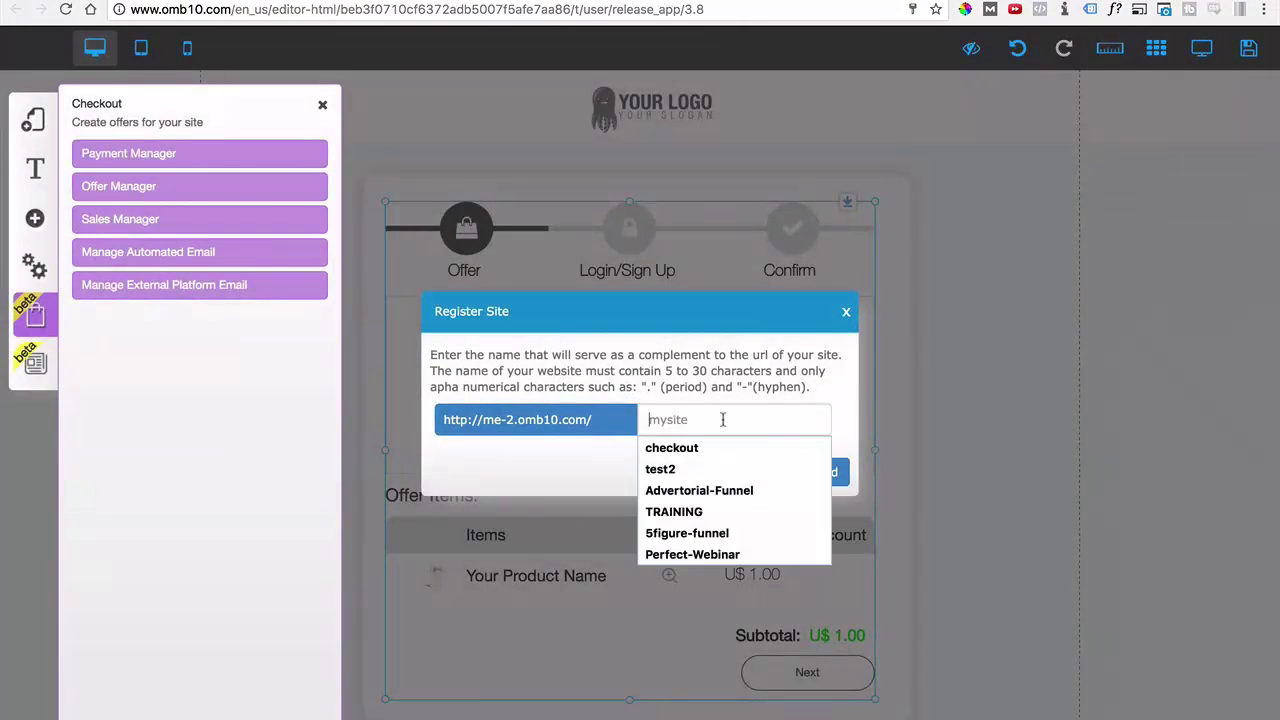
type("ch")
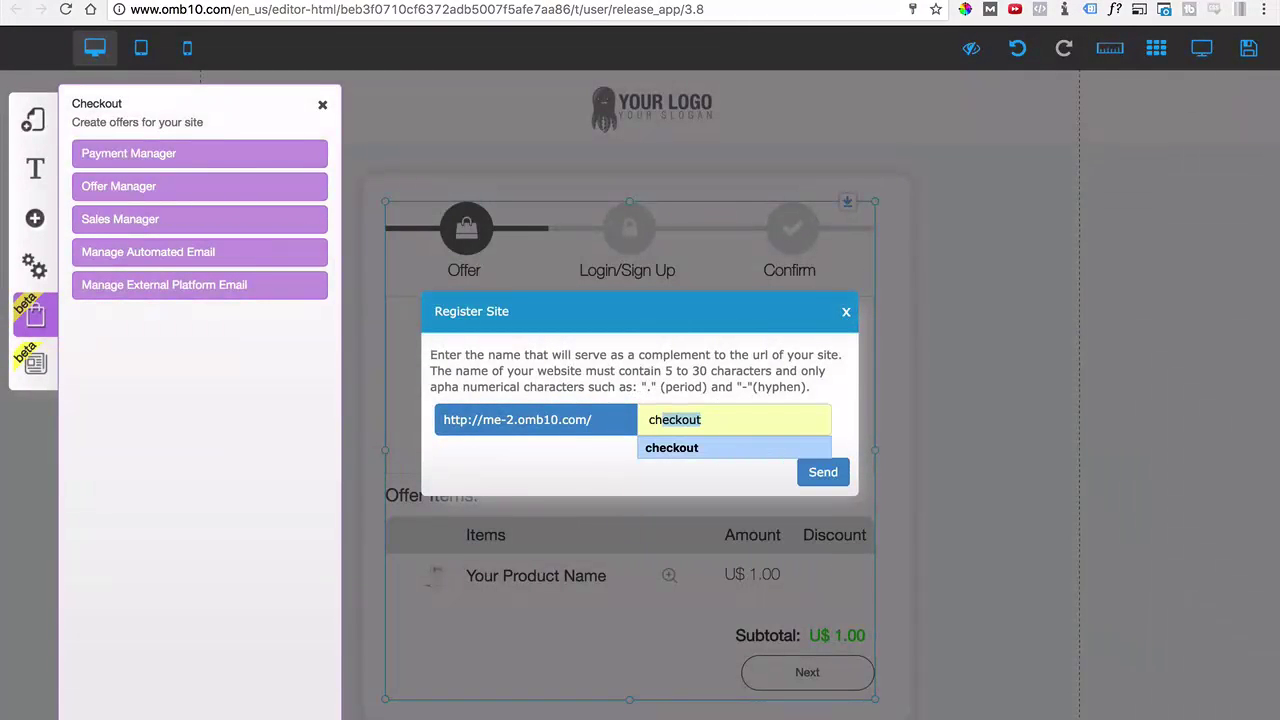
left_click(700, 447)
left_click(838, 476)
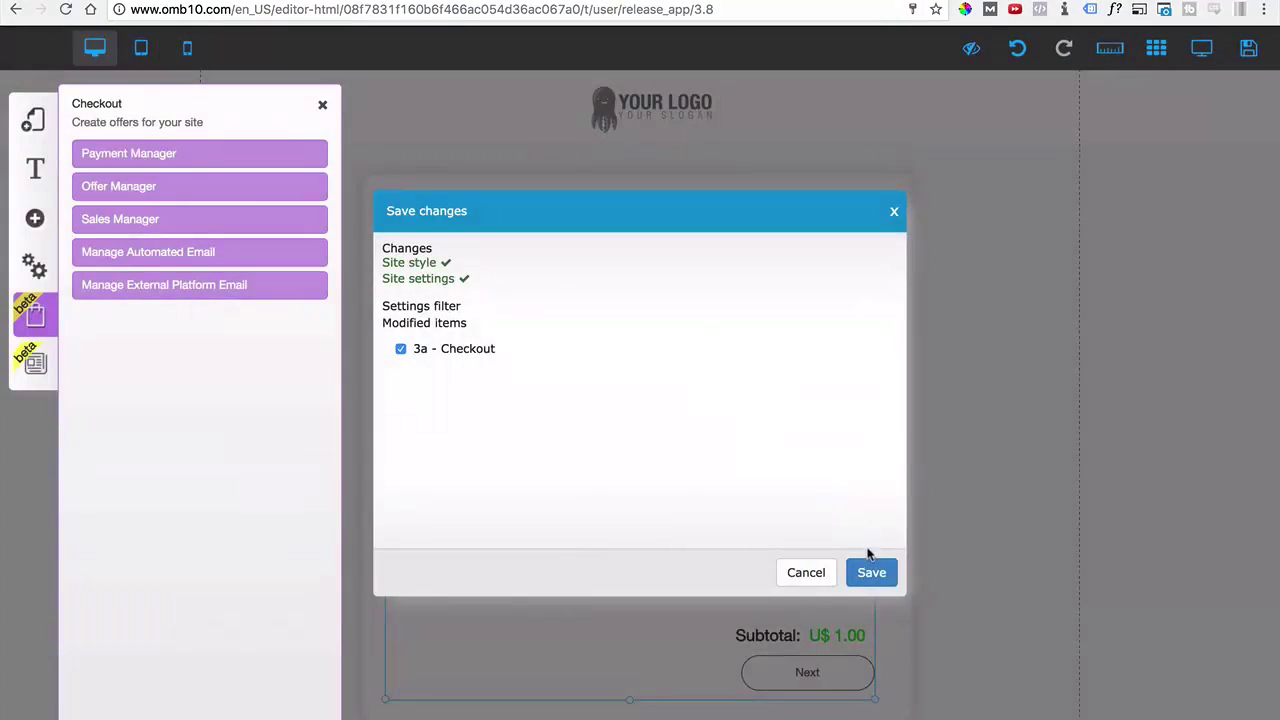
left_click(869, 569)
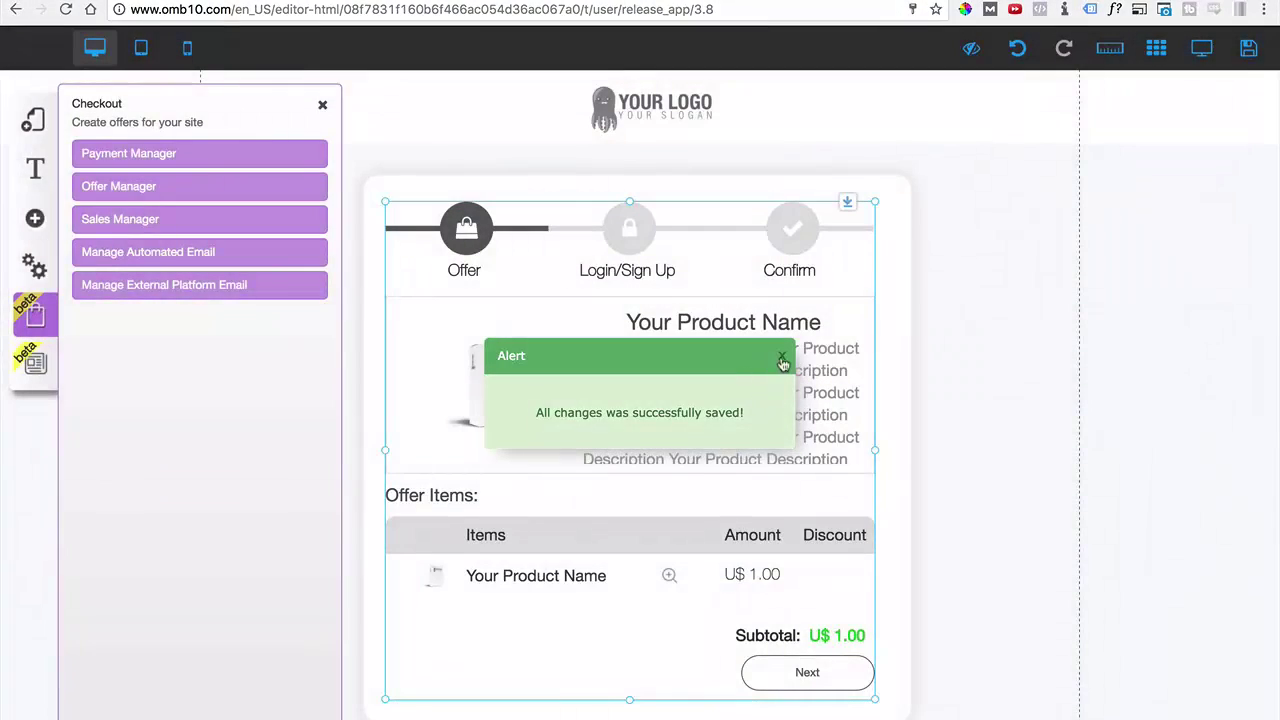
left_click(781, 358)
- Open the Payment Manager and examine the methods available for an external platform, returning to website sales without adding one
left_click(122, 160)
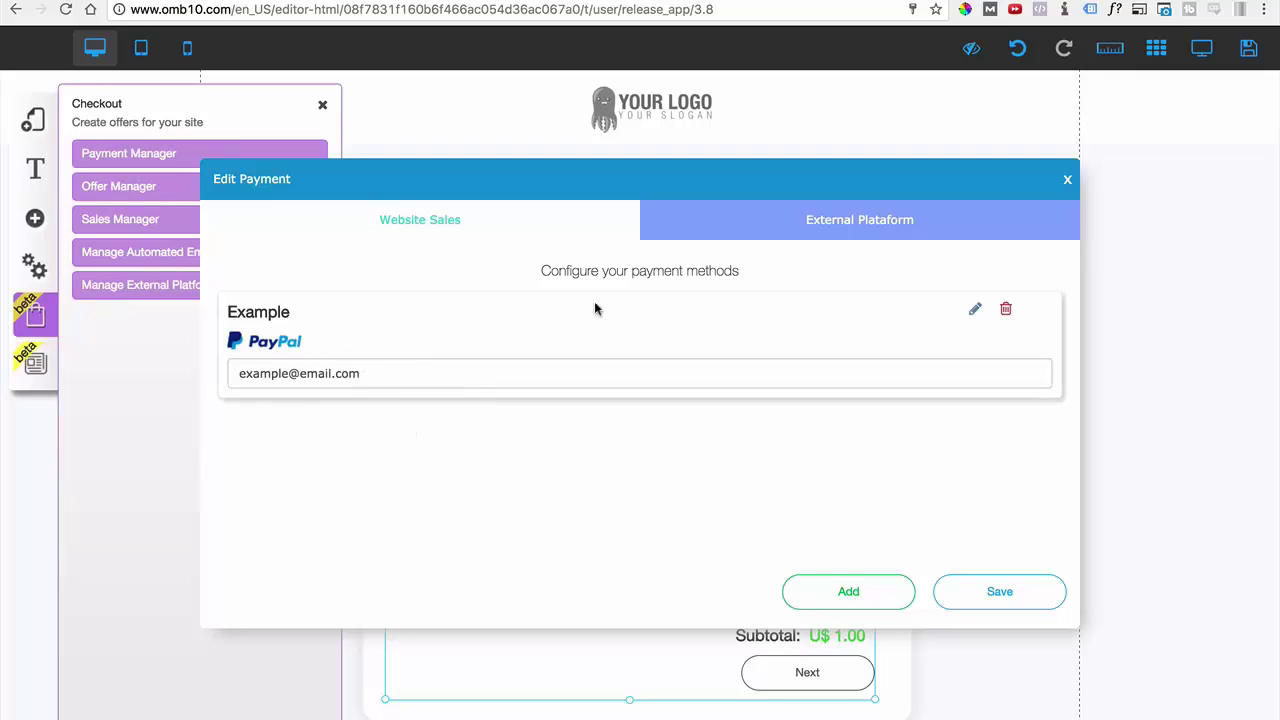
left_click(866, 236)
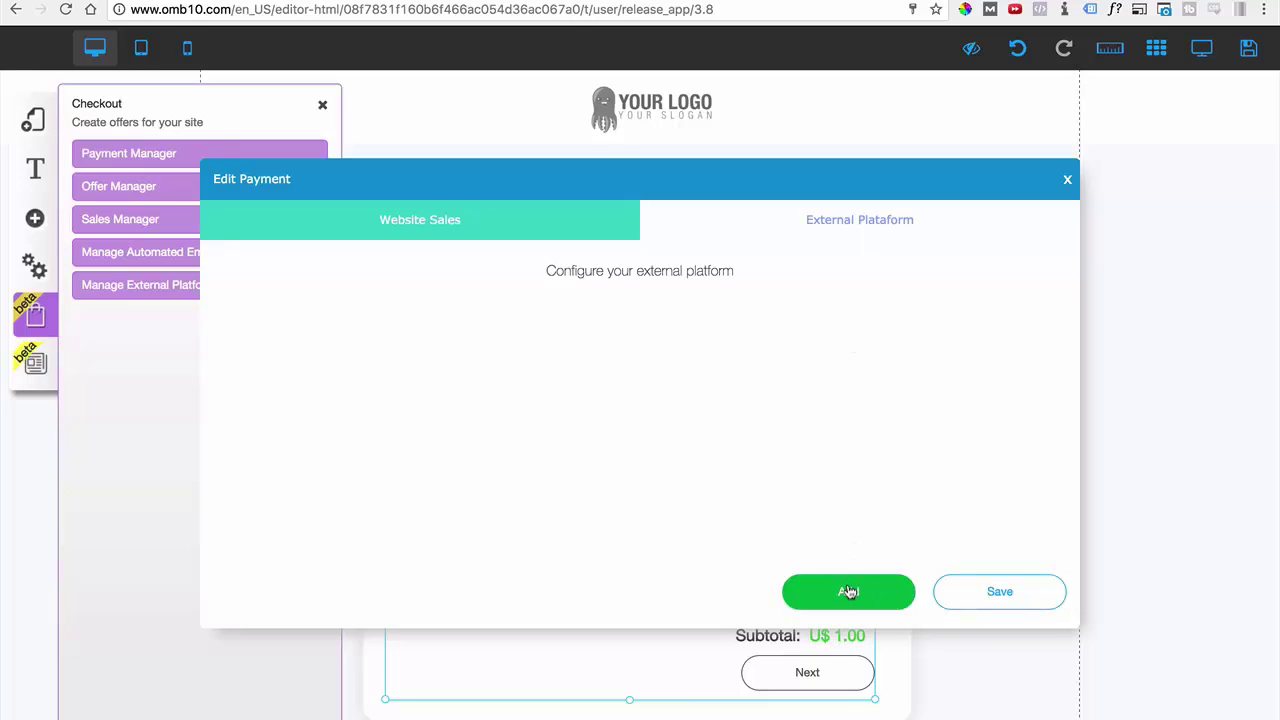
left_click(848, 592)
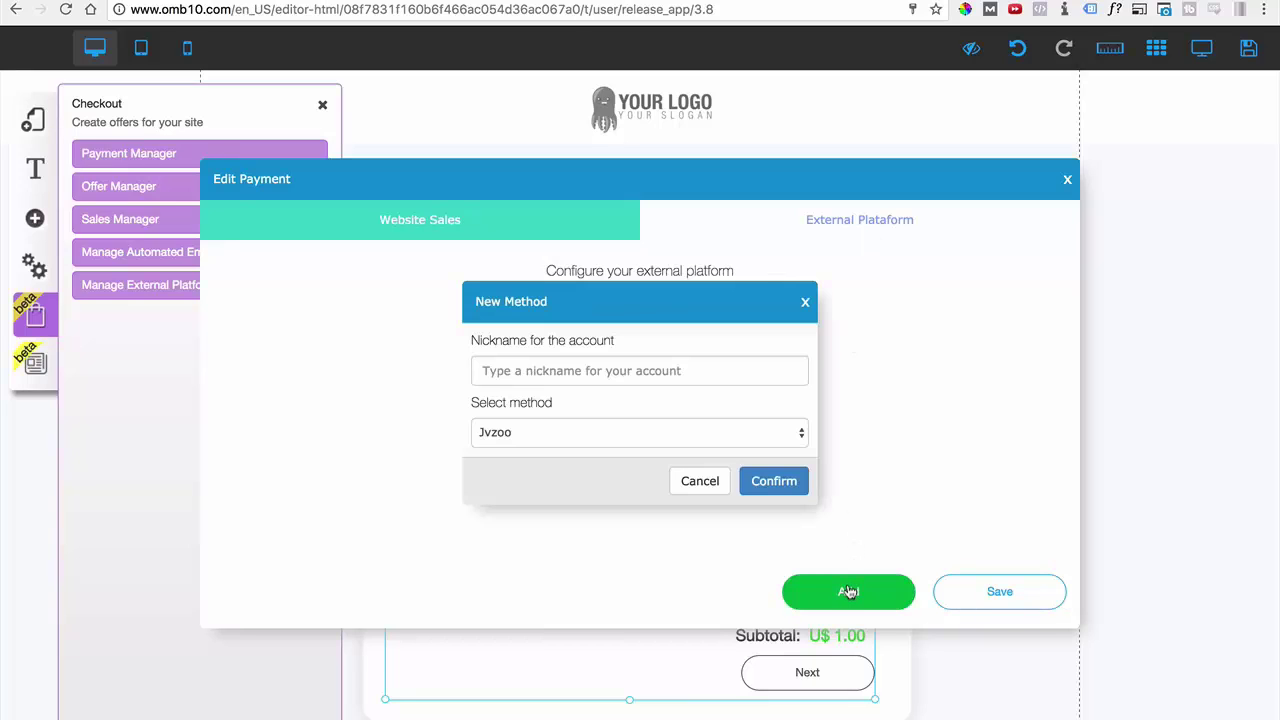
left_click(512, 436)
left_click(546, 468)
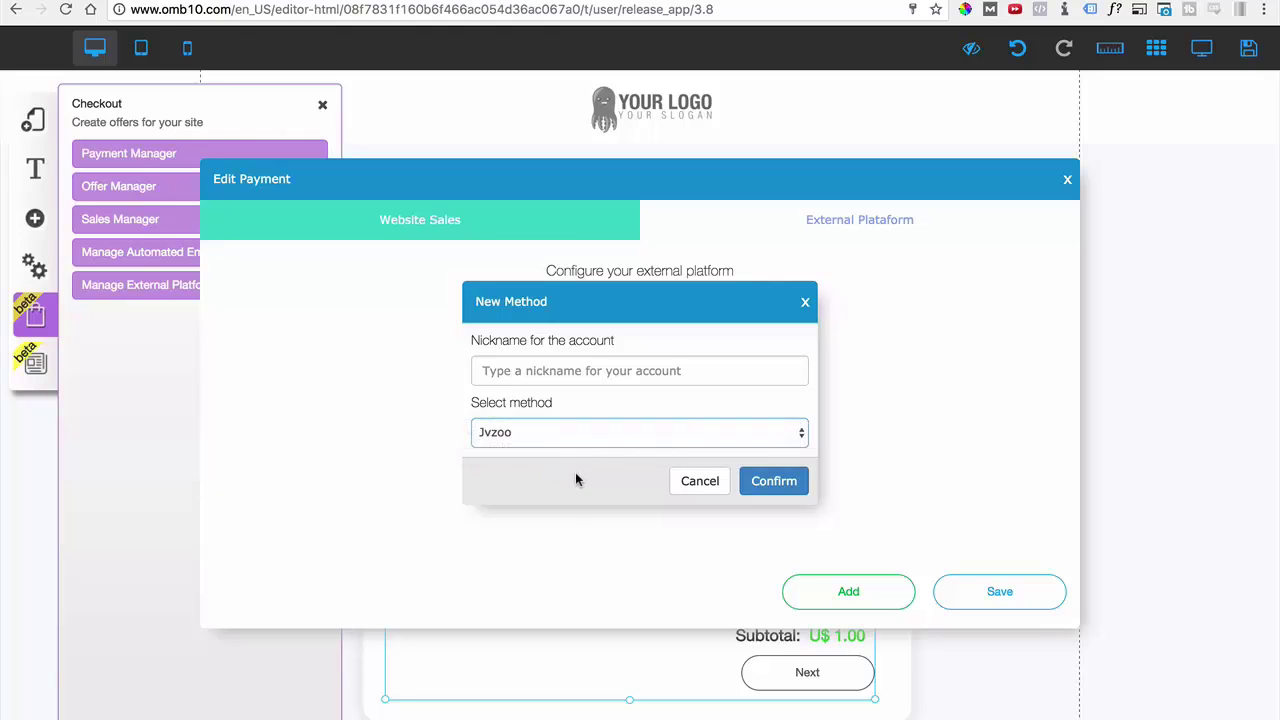
left_click(712, 485)
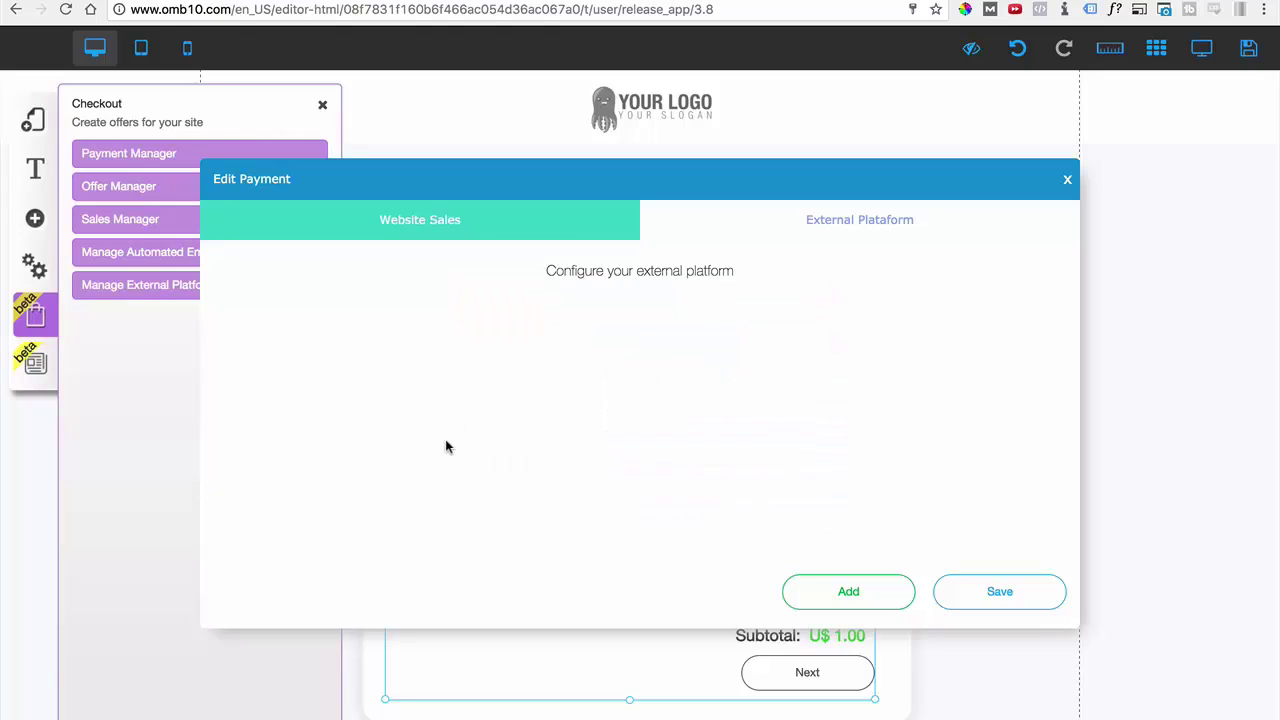
left_click(449, 234)
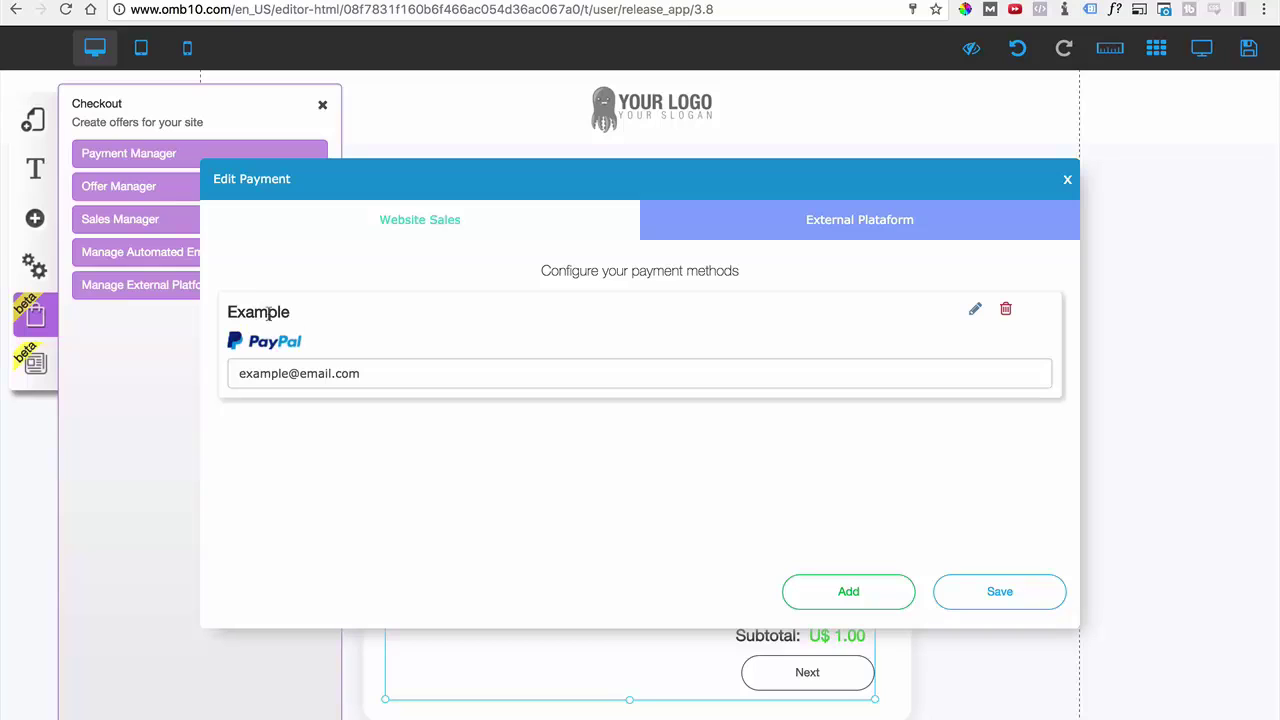
- Set the example payment account's nickname to the owner's first name followed by "Payment", with PayPal as the method
left_click(977, 313)
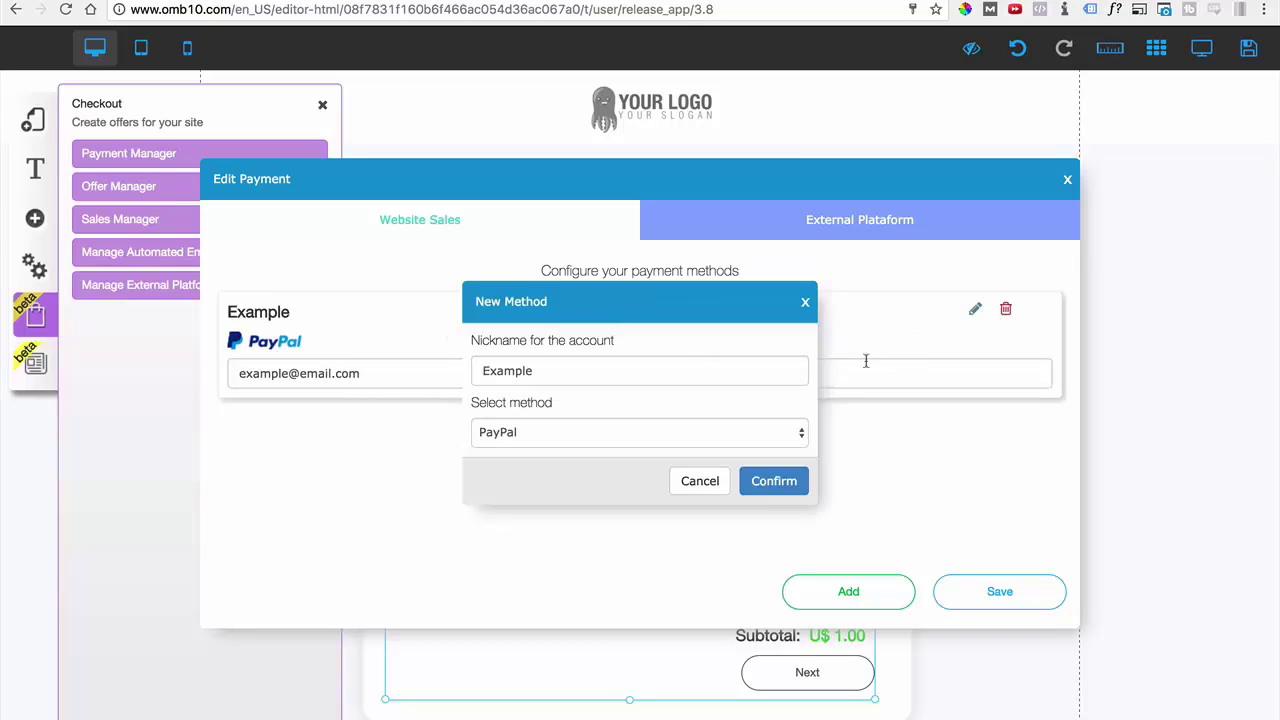
left_click_drag(589, 369, 382, 376)
type("Alex Payment")
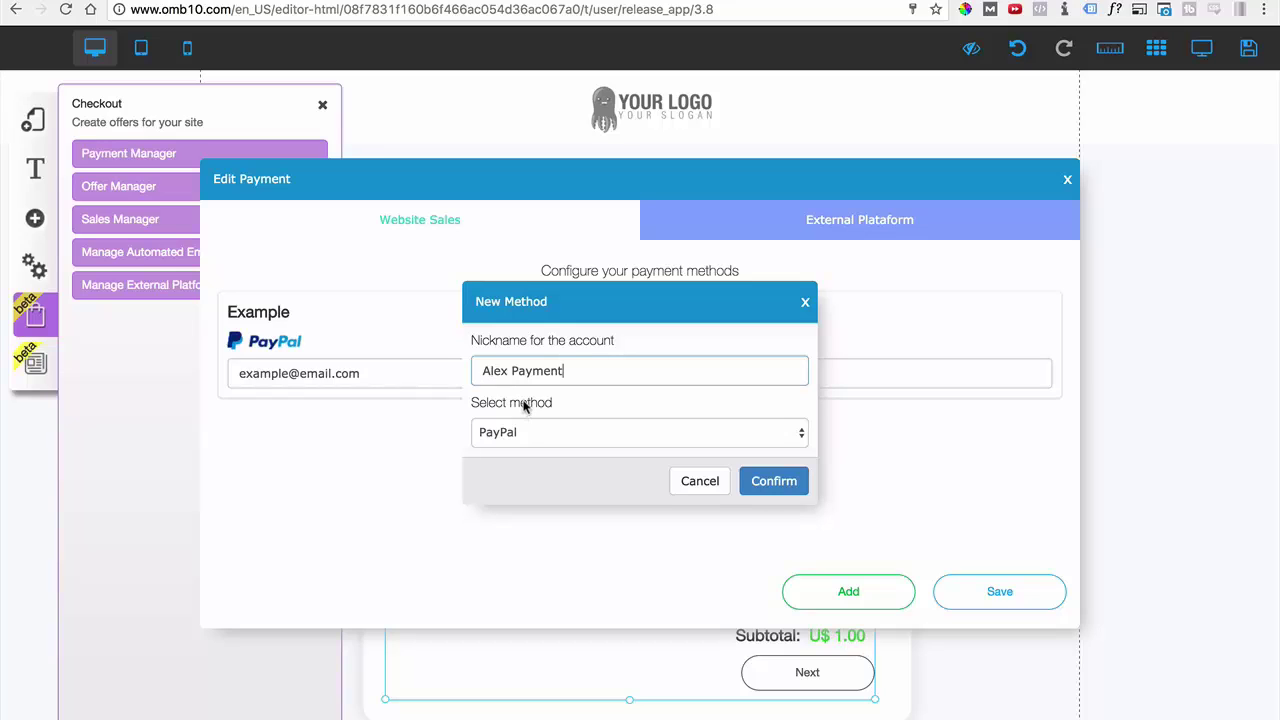
left_click(549, 433)
left_click(549, 432)
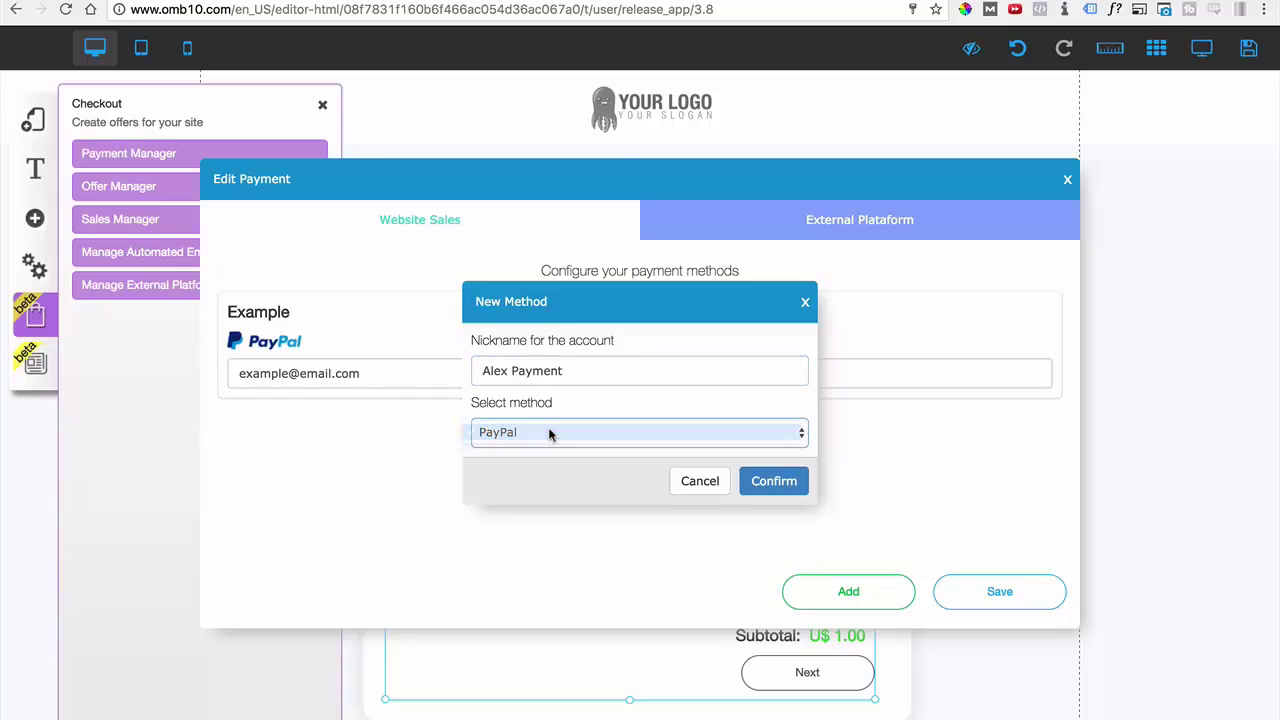
left_click(772, 481)
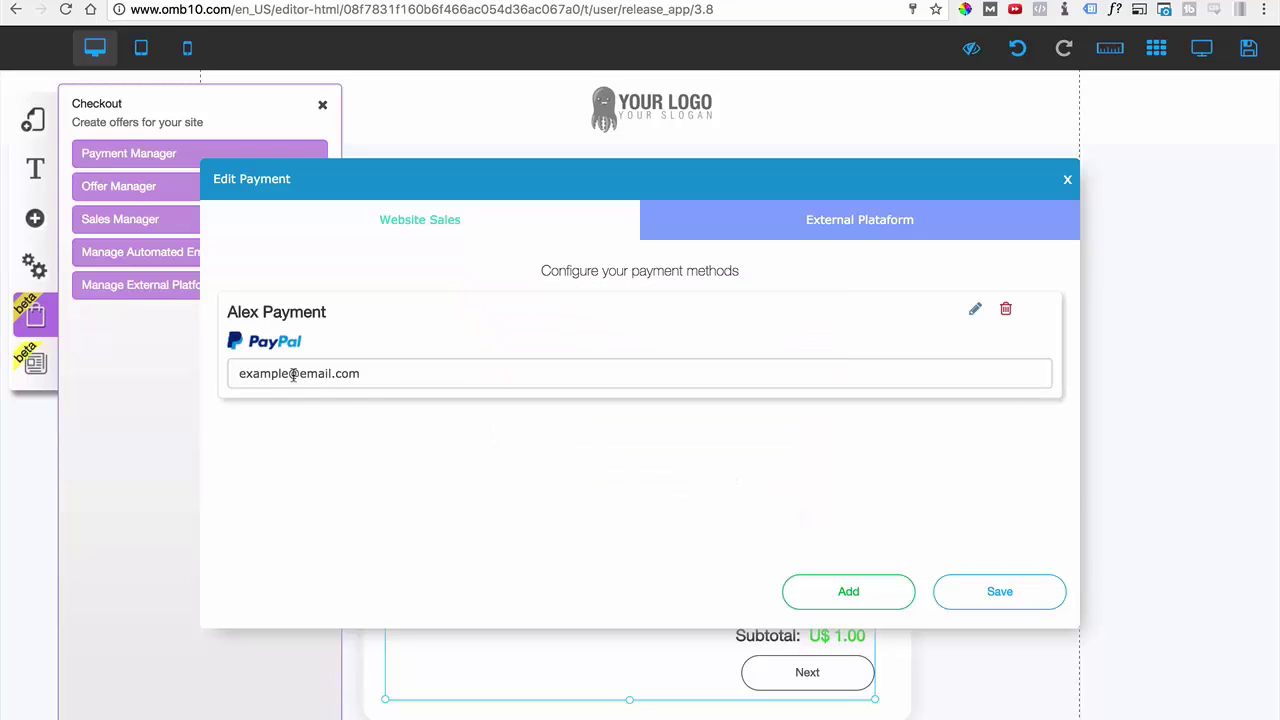
- Replace the PayPal account's example address with the owner's e-mail, save the payment settings and close them
left_click_drag(289, 374, 209, 372)
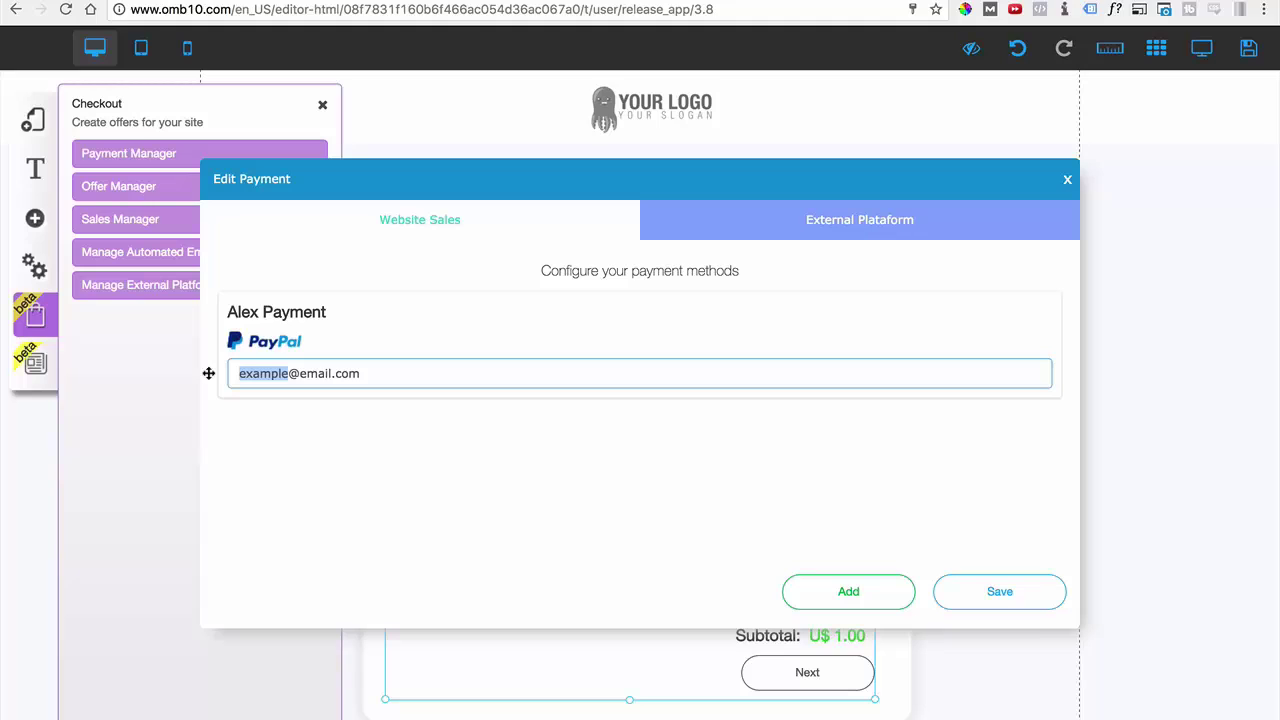
type("alex")
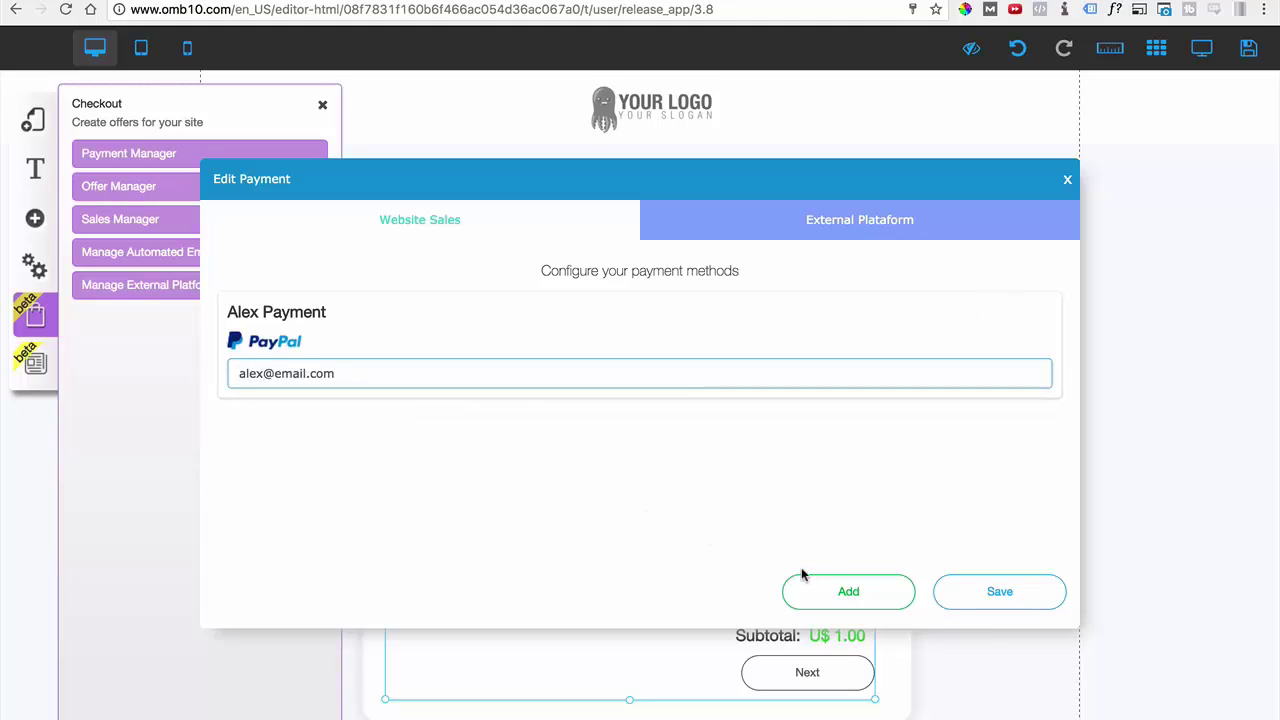
left_click(1003, 598)
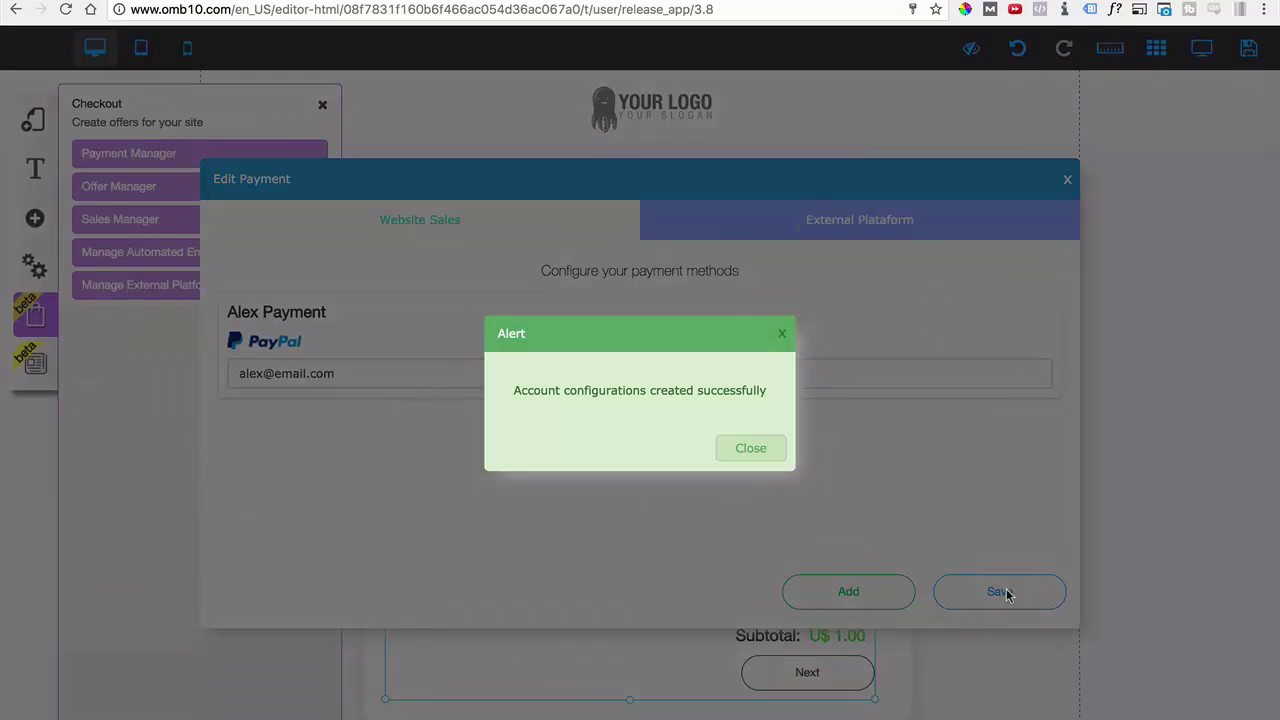
left_click(750, 449)
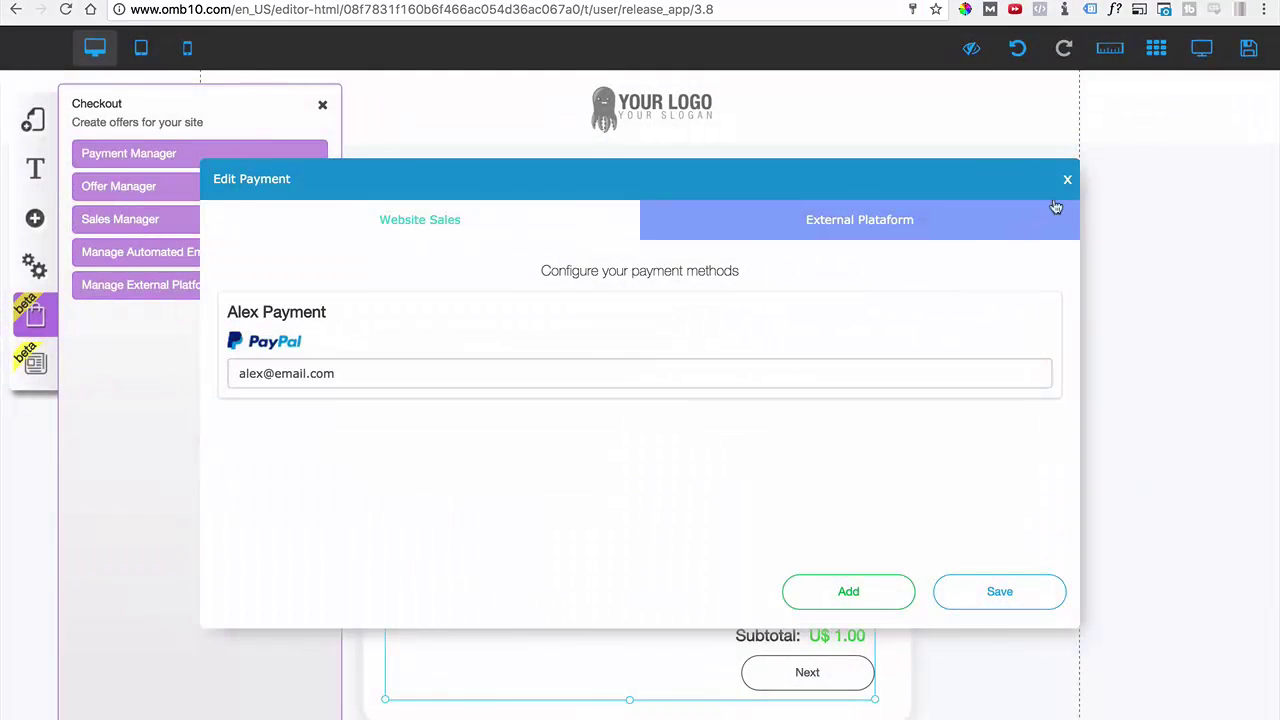
left_click(1067, 180)
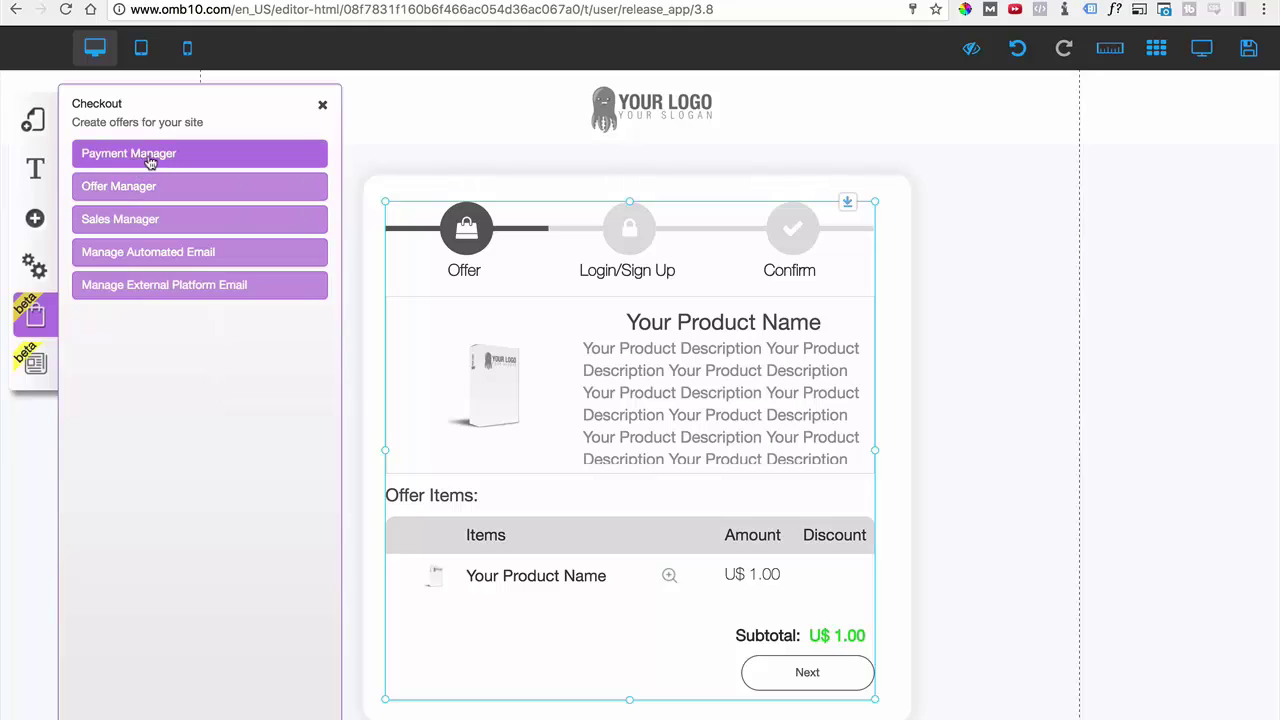
- Edit the "Your Product Name" offer in the Offer Manager and change its title to "Weight Loss Program"
left_click(110, 188)
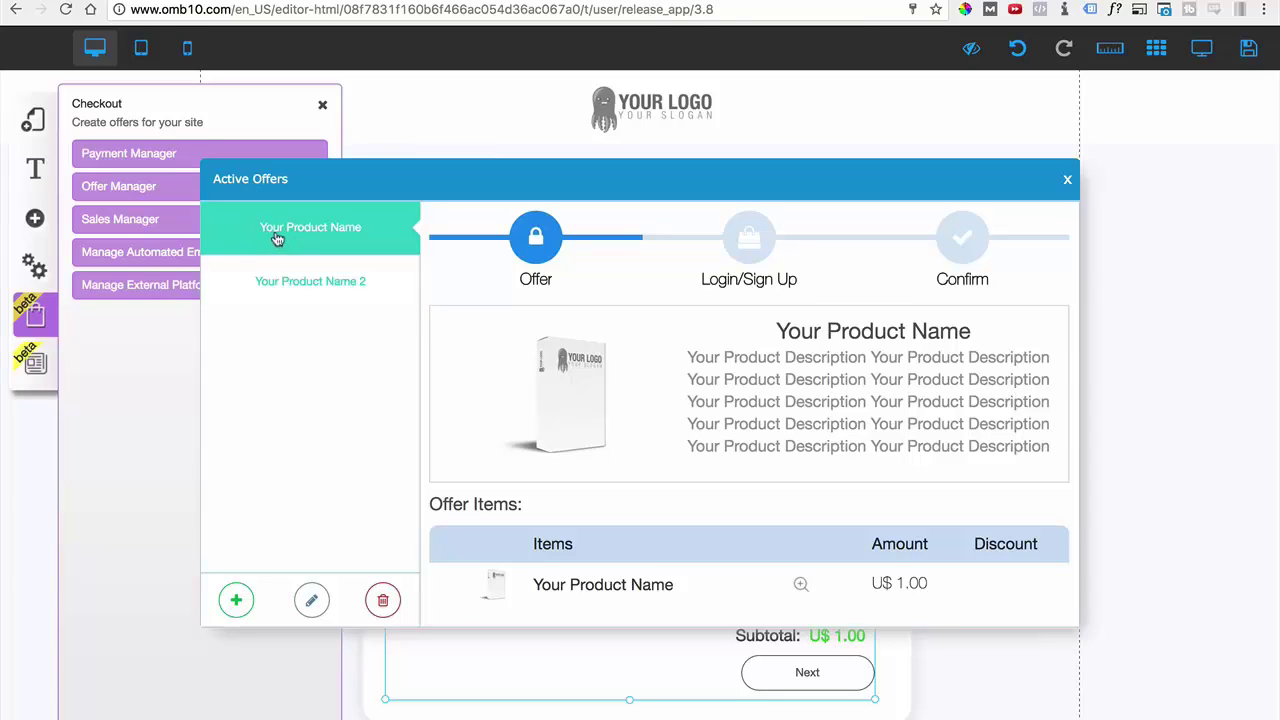
left_click(310, 600)
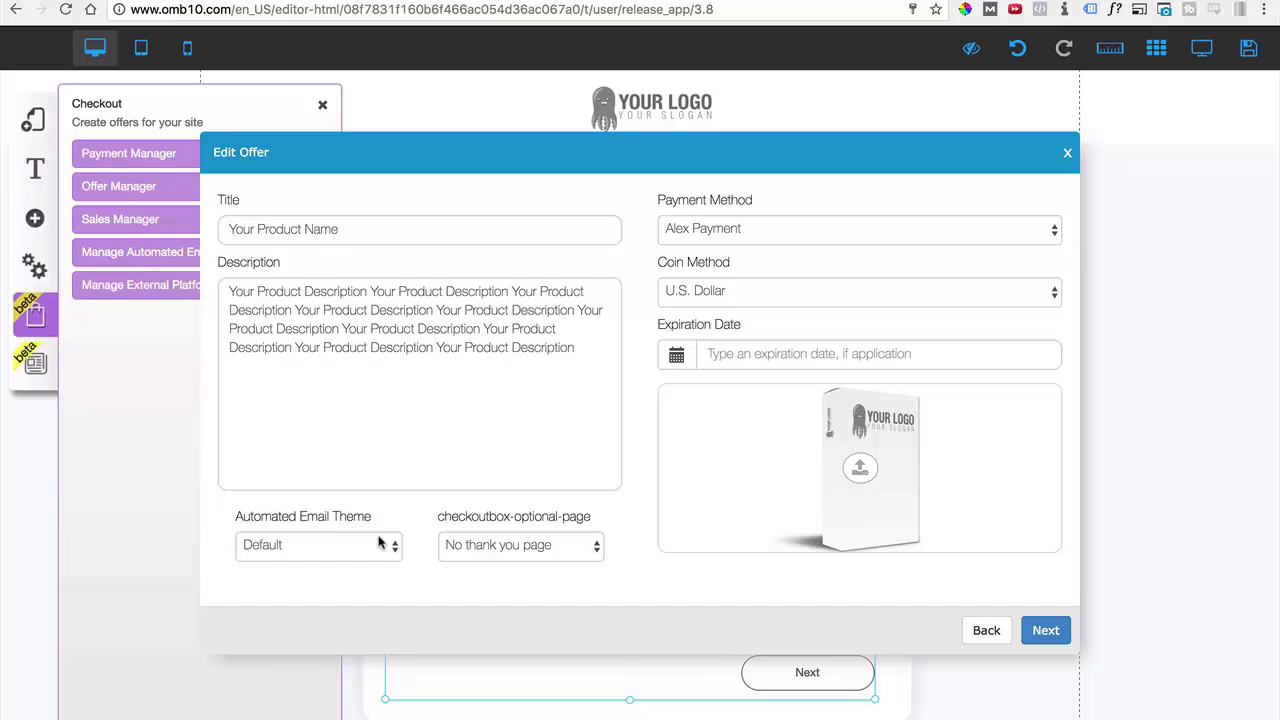
left_click_drag(362, 230, 227, 232)
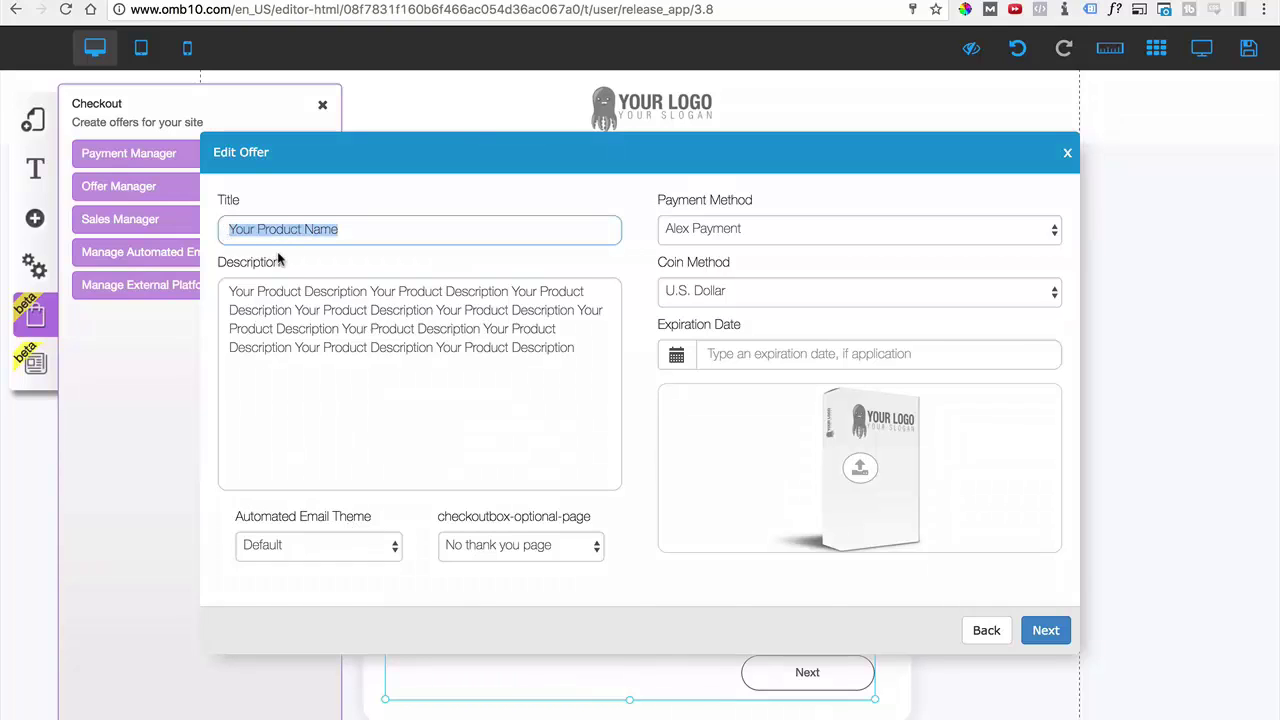
type("Weight Lo")
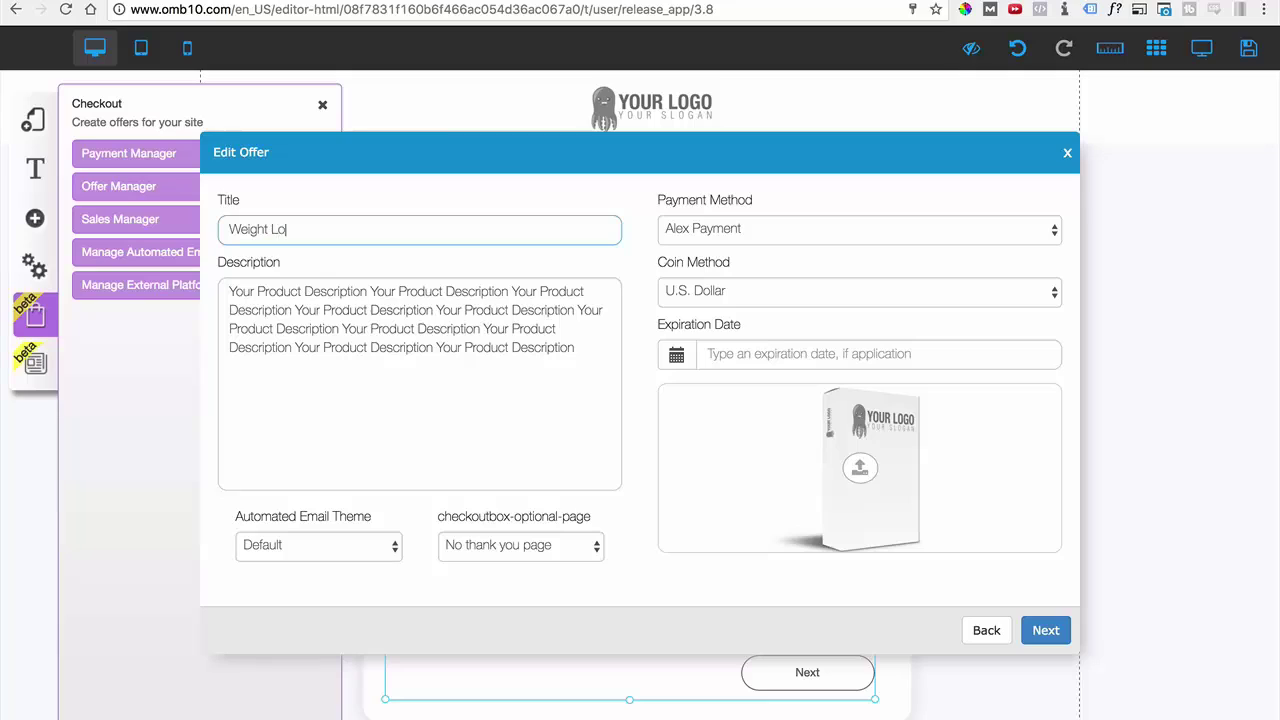
type("ss Program")
- Replace the offer's description with the title text "Weight Loss Program" repeated six times
left_click_drag(360, 228, 206, 225)
key("super+c")
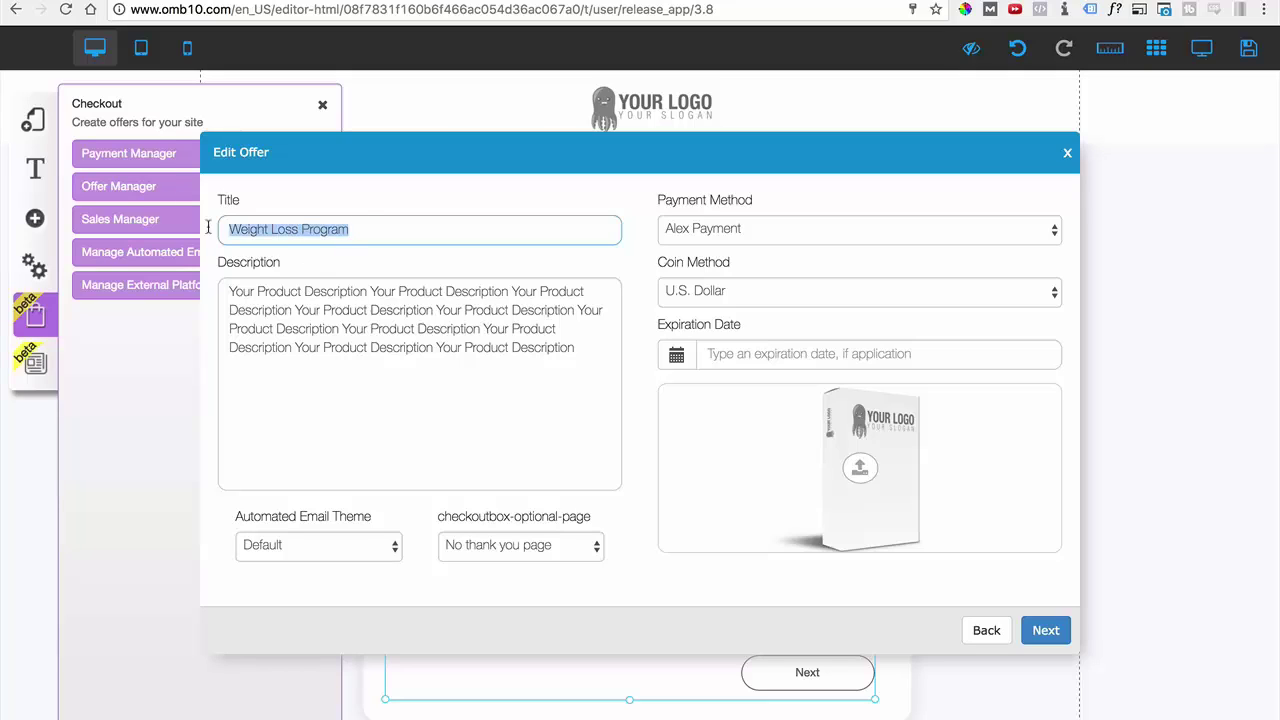
left_click(324, 300)
triple_click(324, 302)
key("super+v")
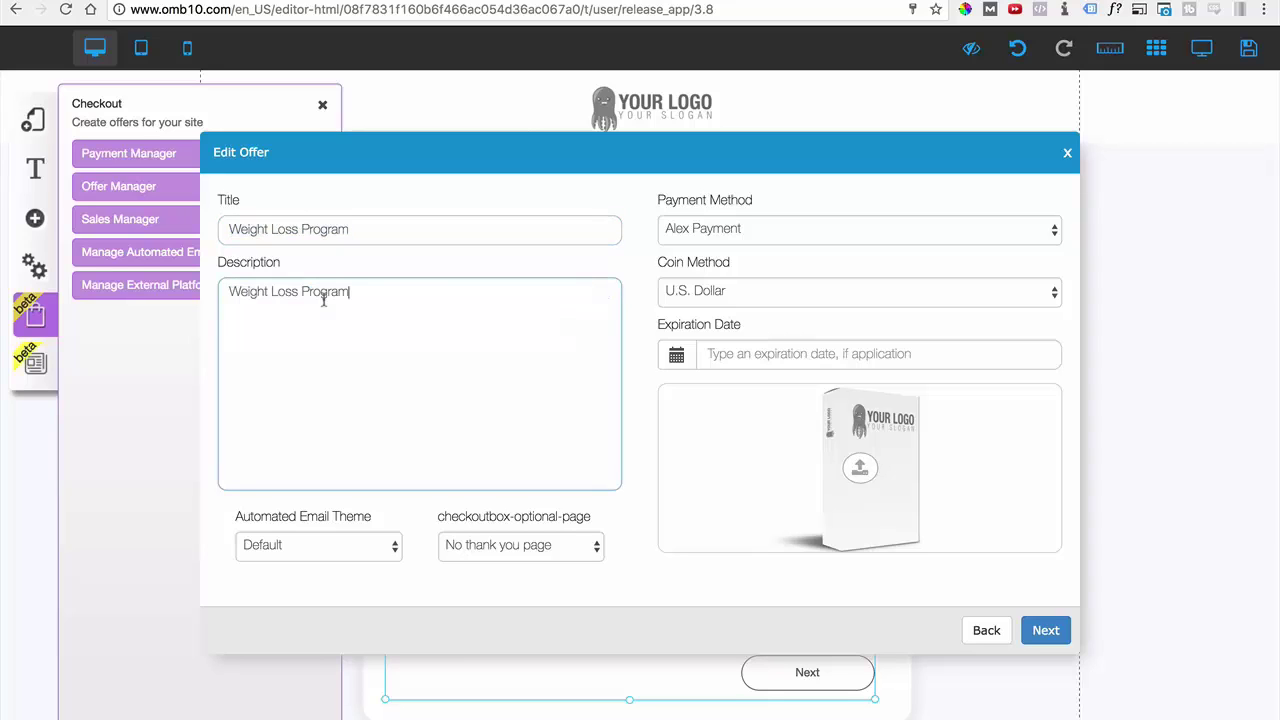
key("super+v")
key("super+v")
key("super+v")
key("super+v")
key("super+v")
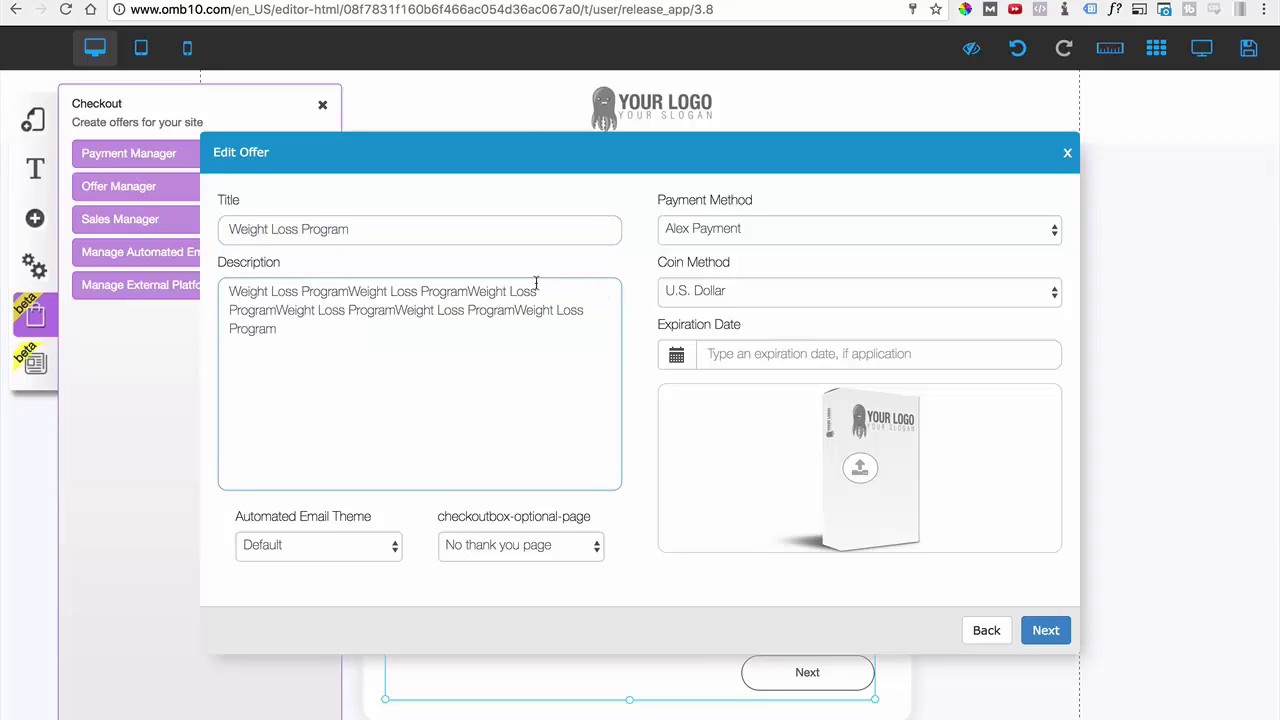
- Choose the renamed PayPal account as the offer's payment method
left_click(750, 230)
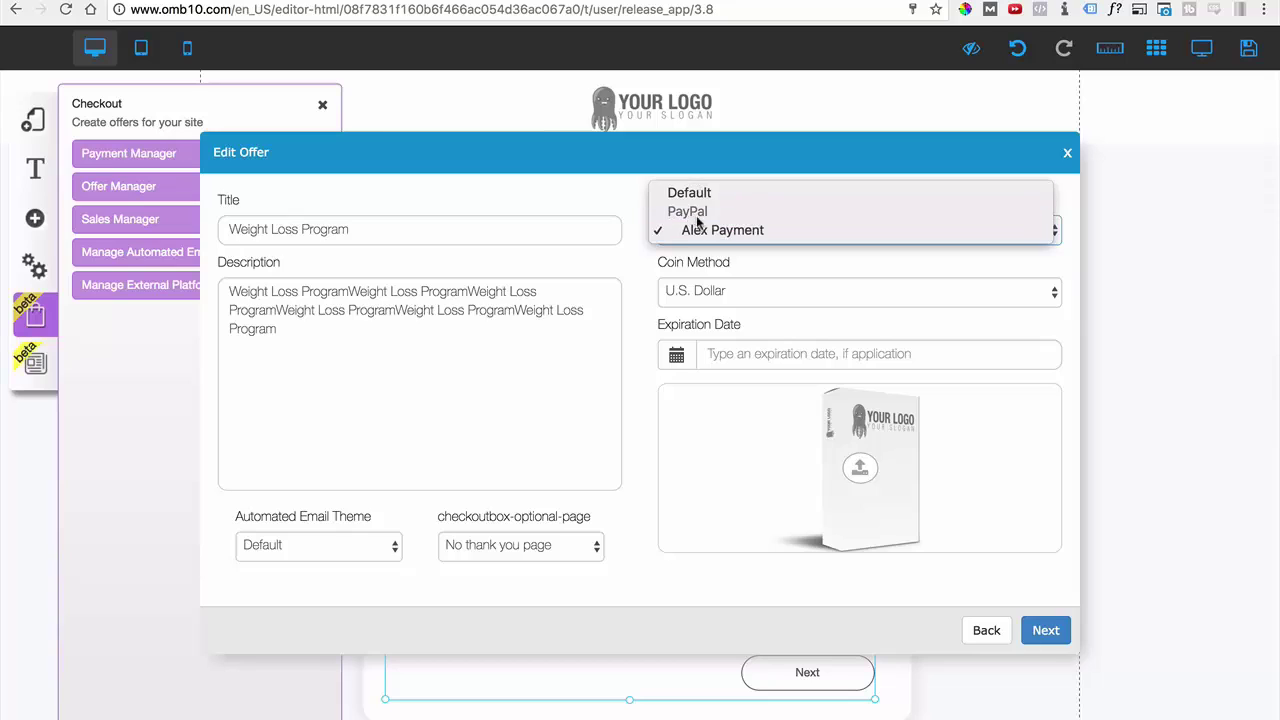
left_click(688, 230)
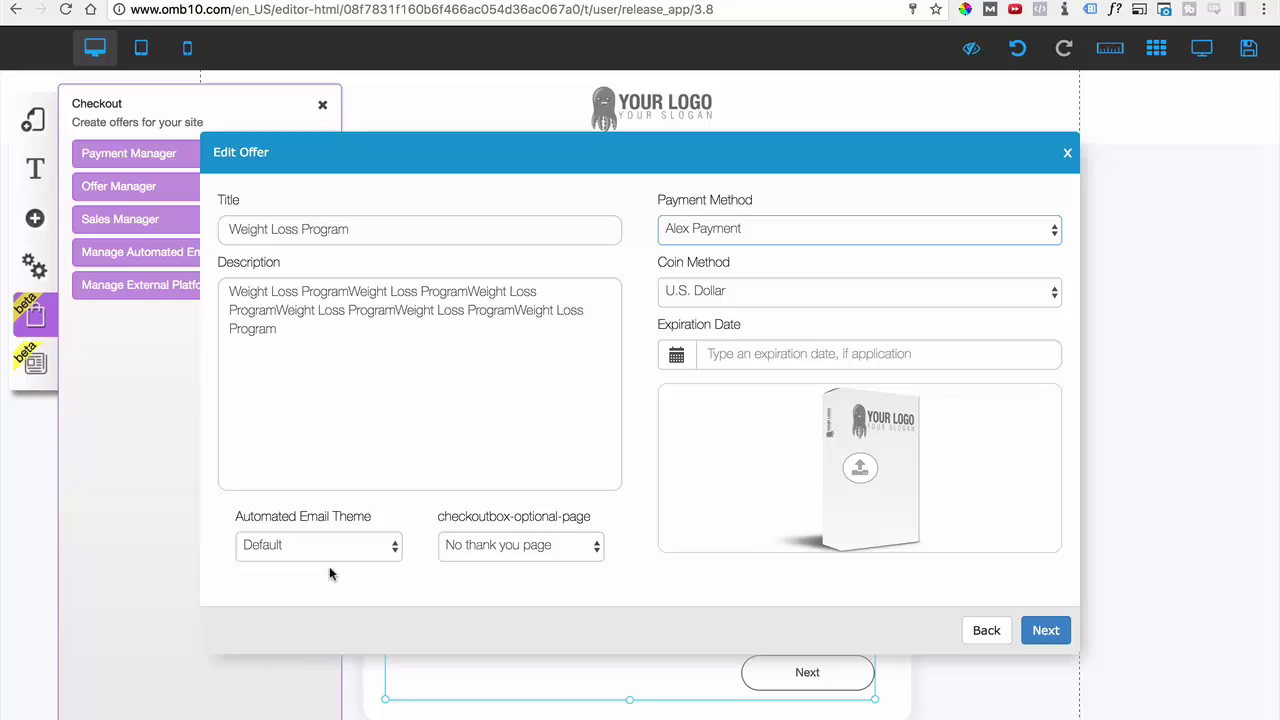
- Review the thank-you page choices, keep "No thank you page" and continue to the offer's items
left_click(532, 549)
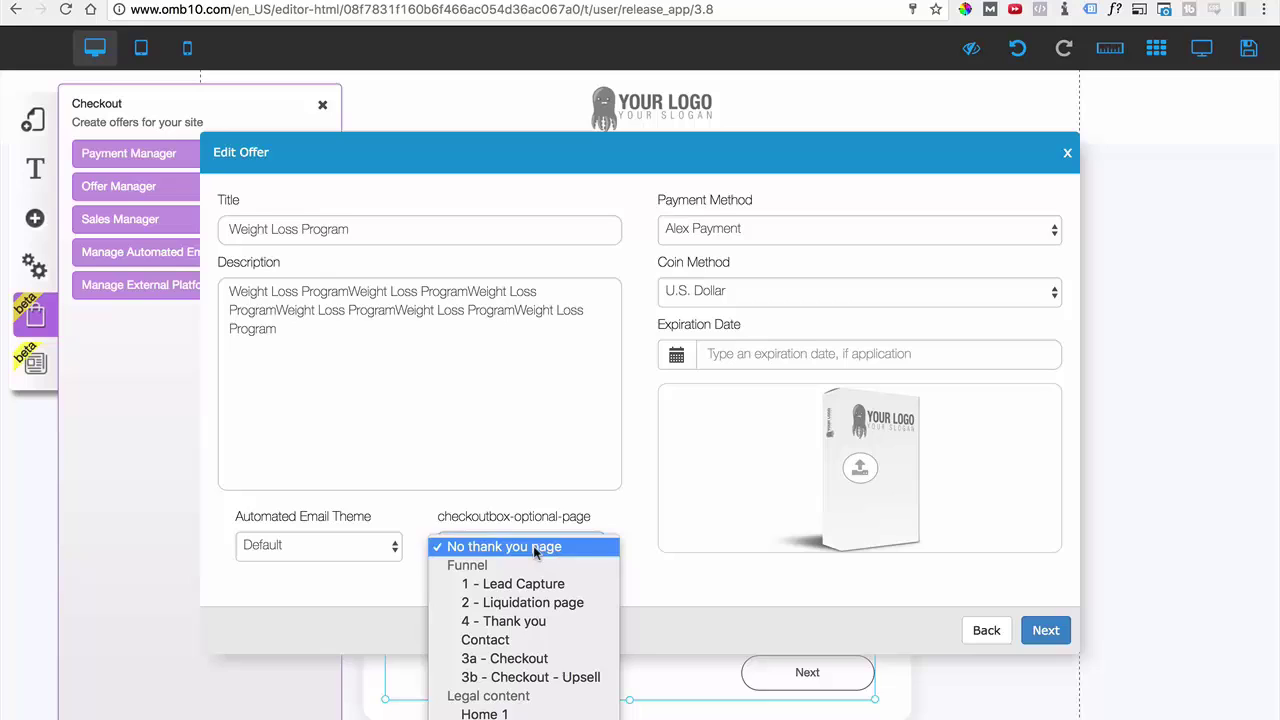
left_click(387, 605)
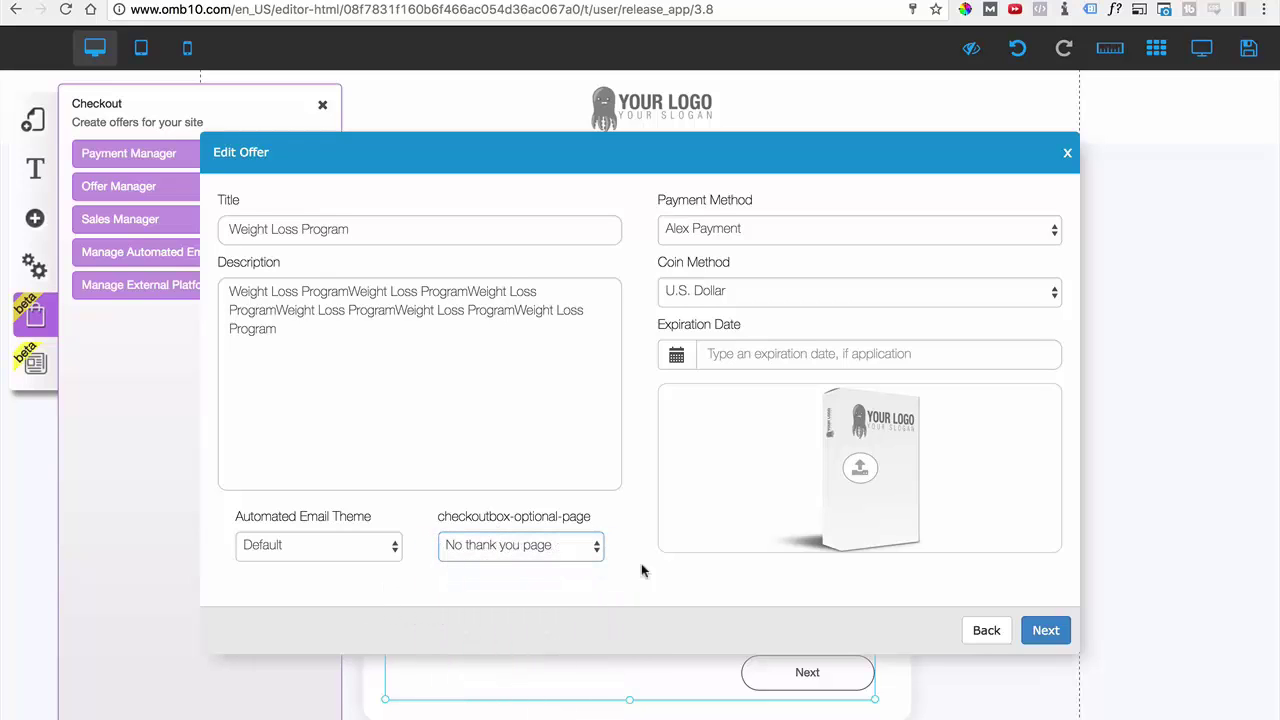
left_click(1045, 630)
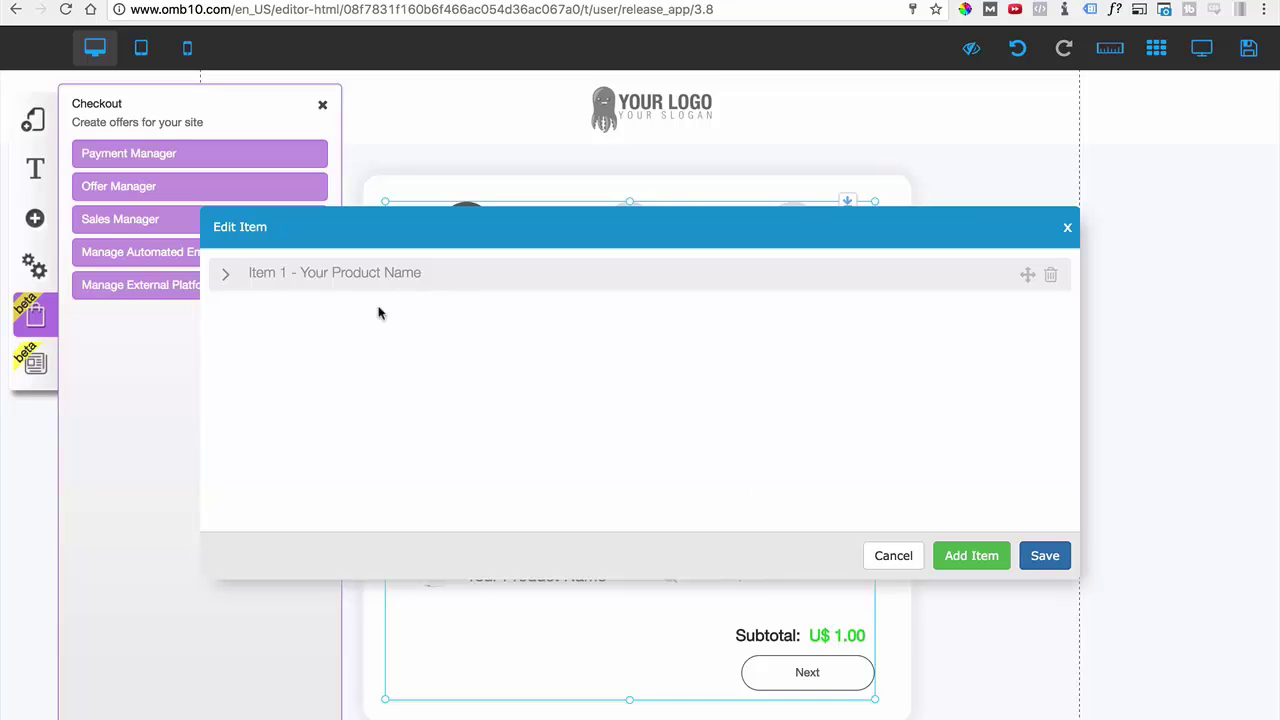
- Expand item 1 of the offer and rename it "eBook"
left_click(348, 284)
left_click_drag(333, 318, 220, 321)
type("eBook")
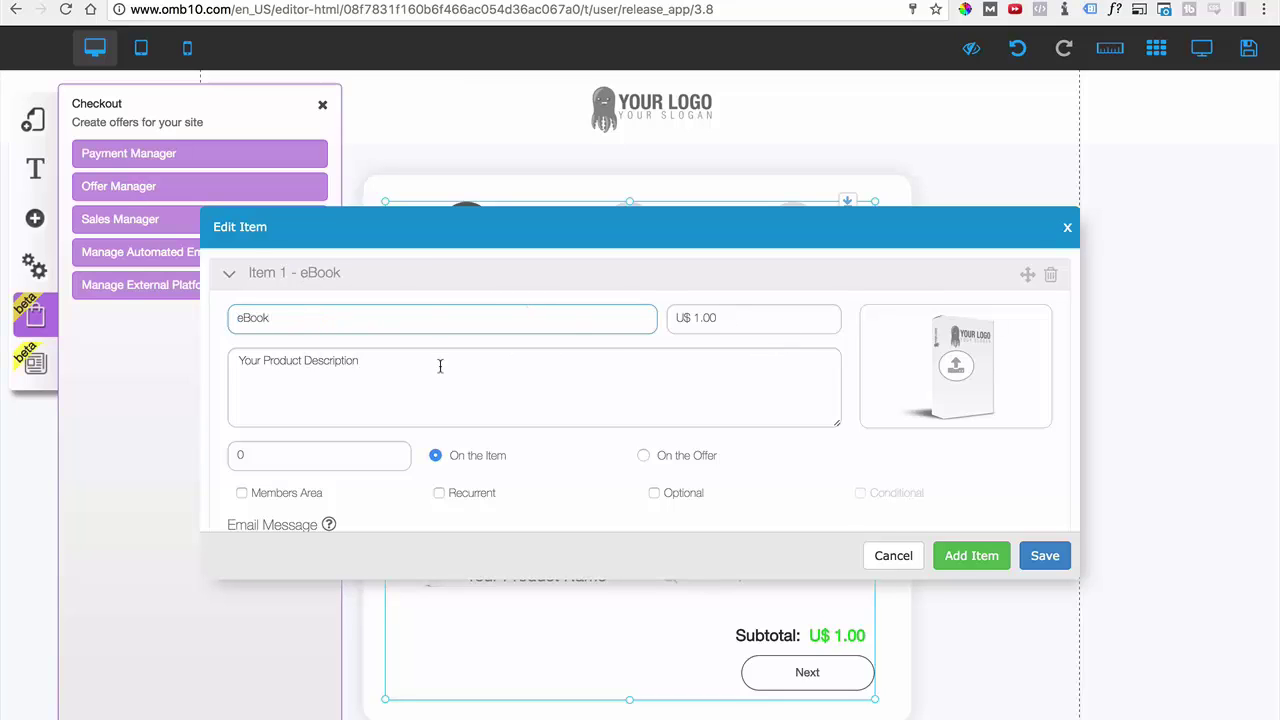
- Replace the item's description with the word "eBook" repeated eight times
left_click_drag(440, 366, 238, 360)
left_click_drag(272, 318, 216, 318)
left_click_drag(430, 371, 226, 364)
key("ctrl+v")
key("ctrl+v")
key("ctrl+v")
key("ctrl+v")
key("ctrl+v")
key("ctrl+v")
key("ctrl+v")
key("ctrl+v")
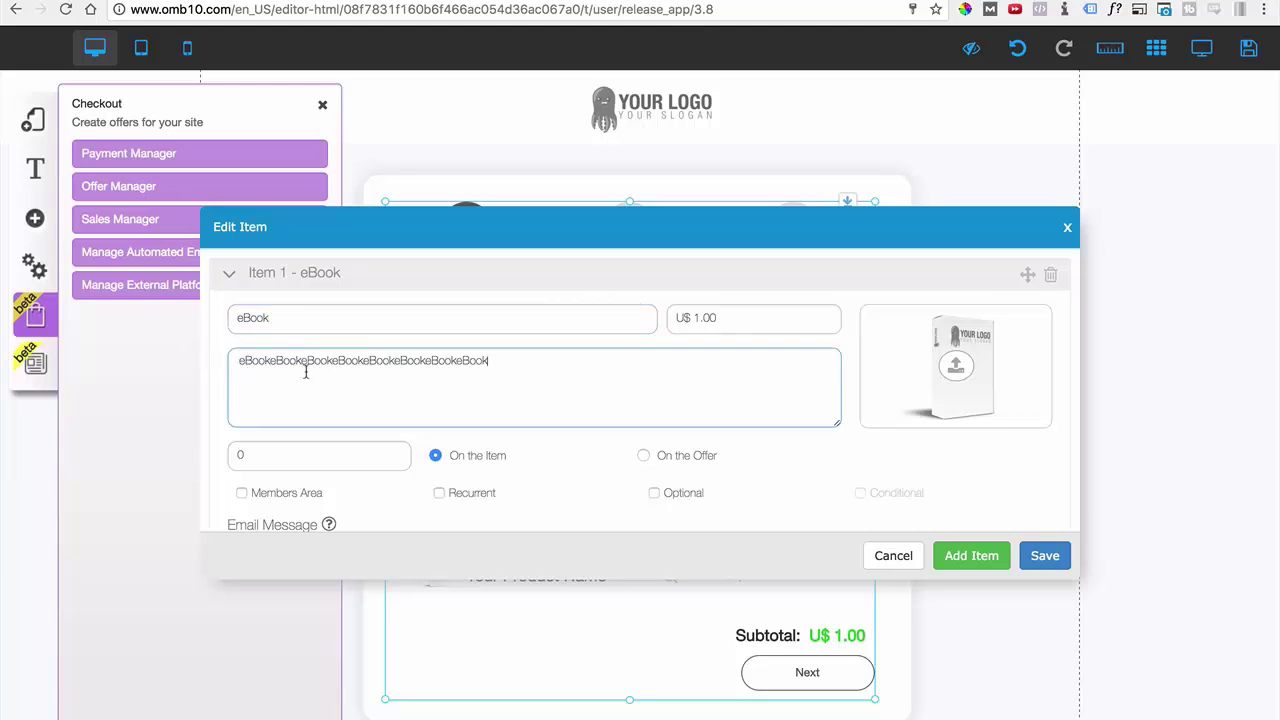
- Examine the eBook item's image, discount, Members Area, Recurrent, Optional and Email Message settings
scroll(835, 390, "down", 1)
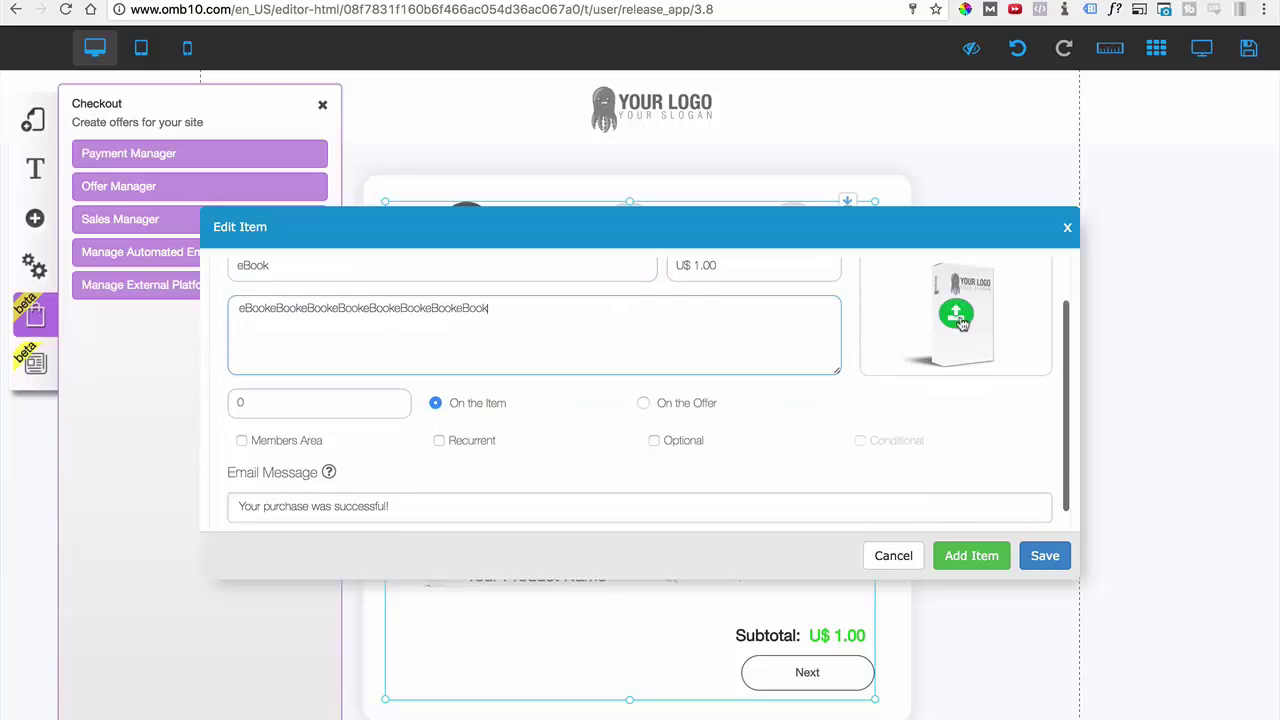
scroll(585, 365, "up", 1)
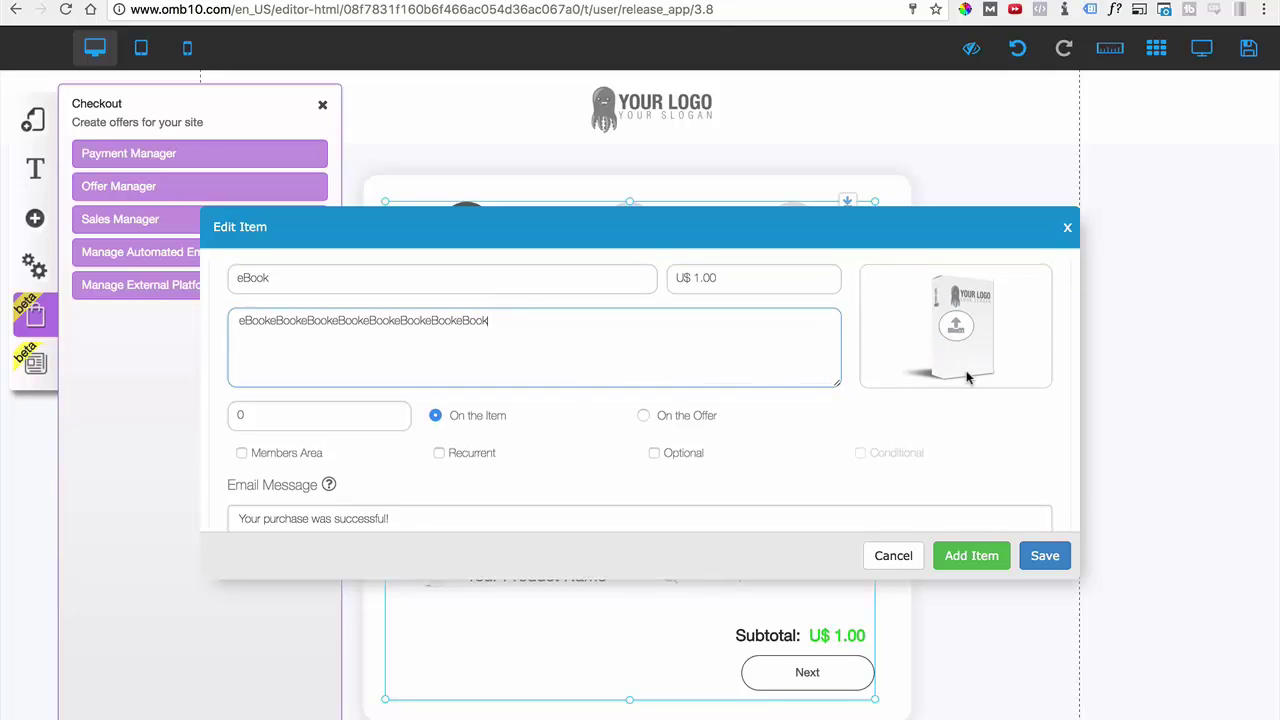
scroll(381, 425, "up", 2)
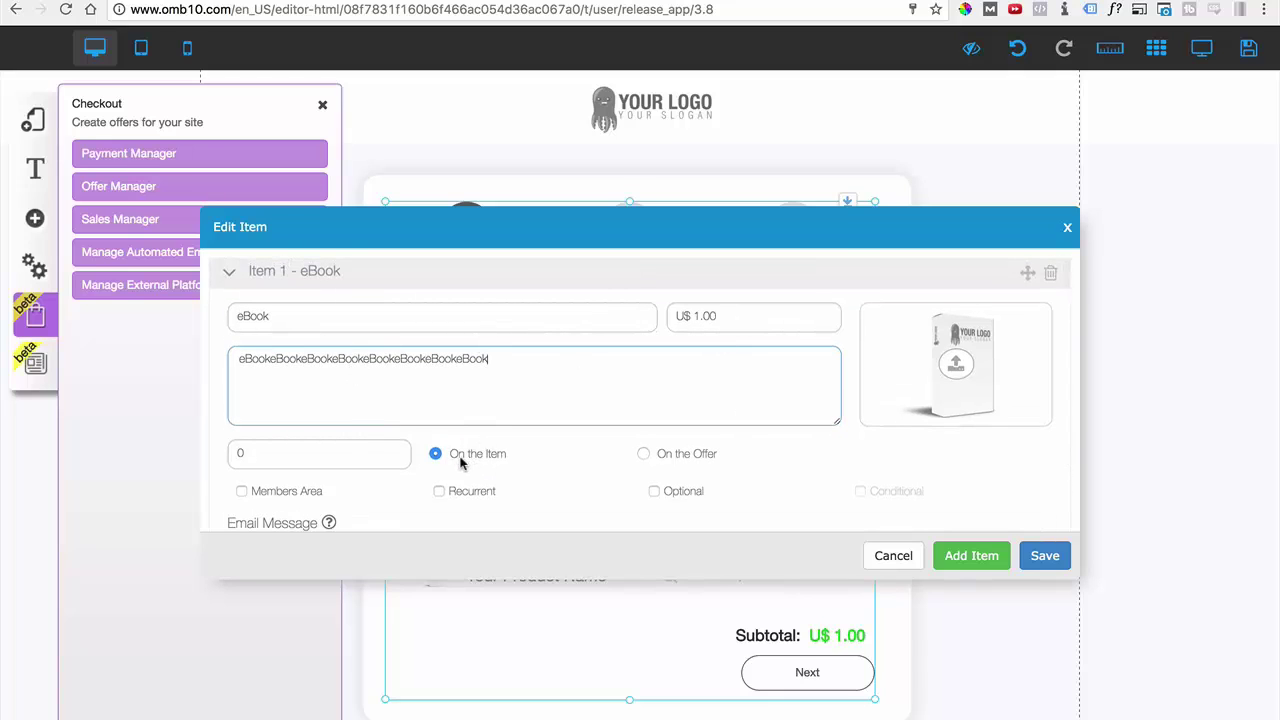
scroll(461, 461, "down", 2)
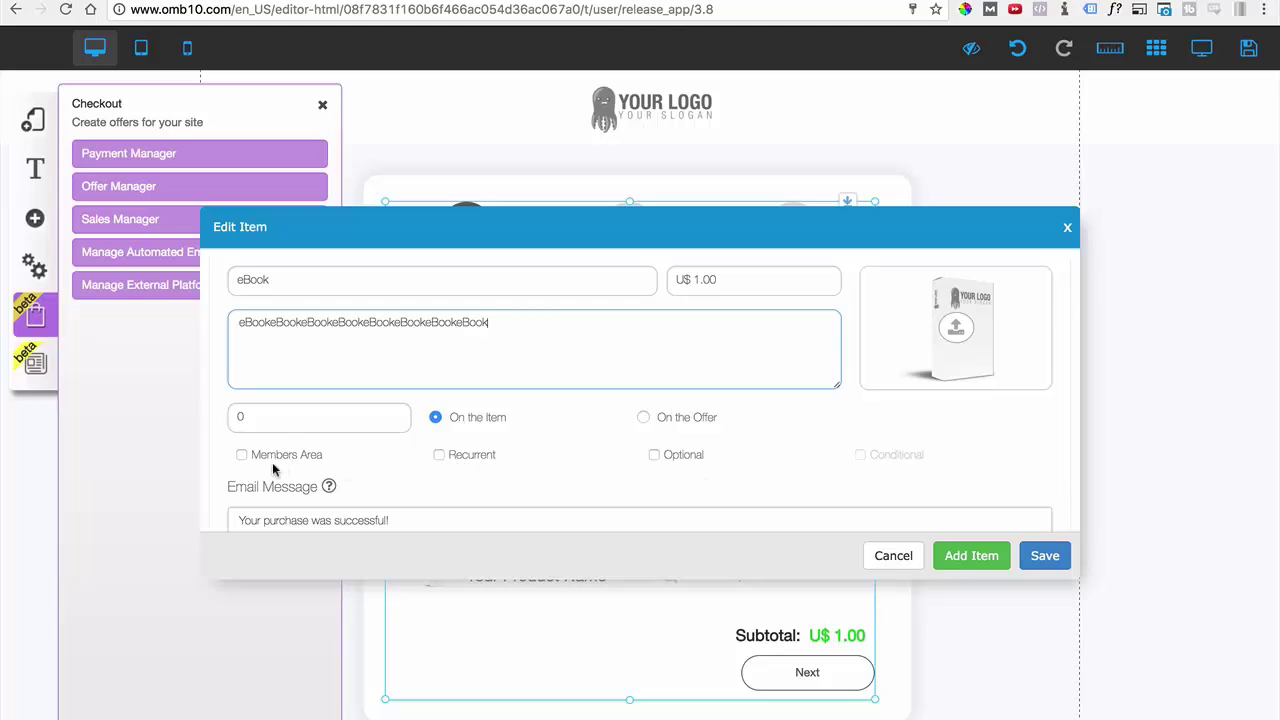
scroll(283, 450, "down", 2)
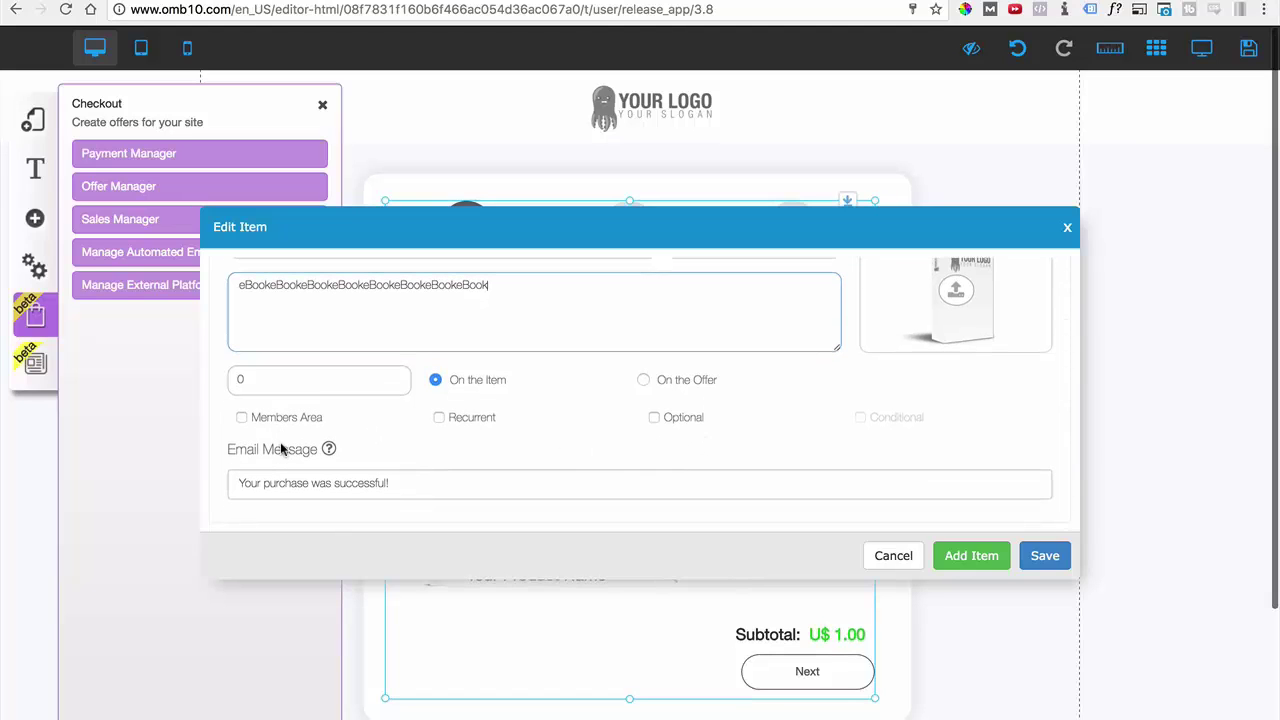
scroll(237, 422, "up", 2)
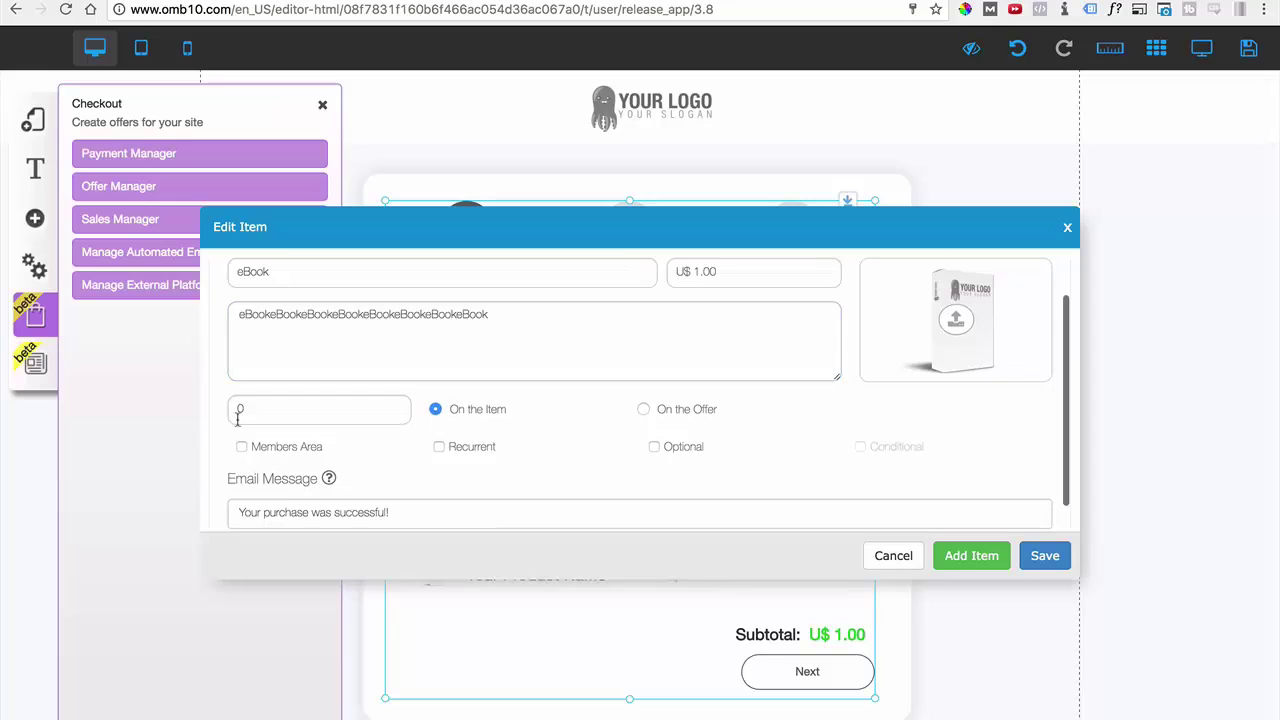
scroll(380, 462, "down", 3)
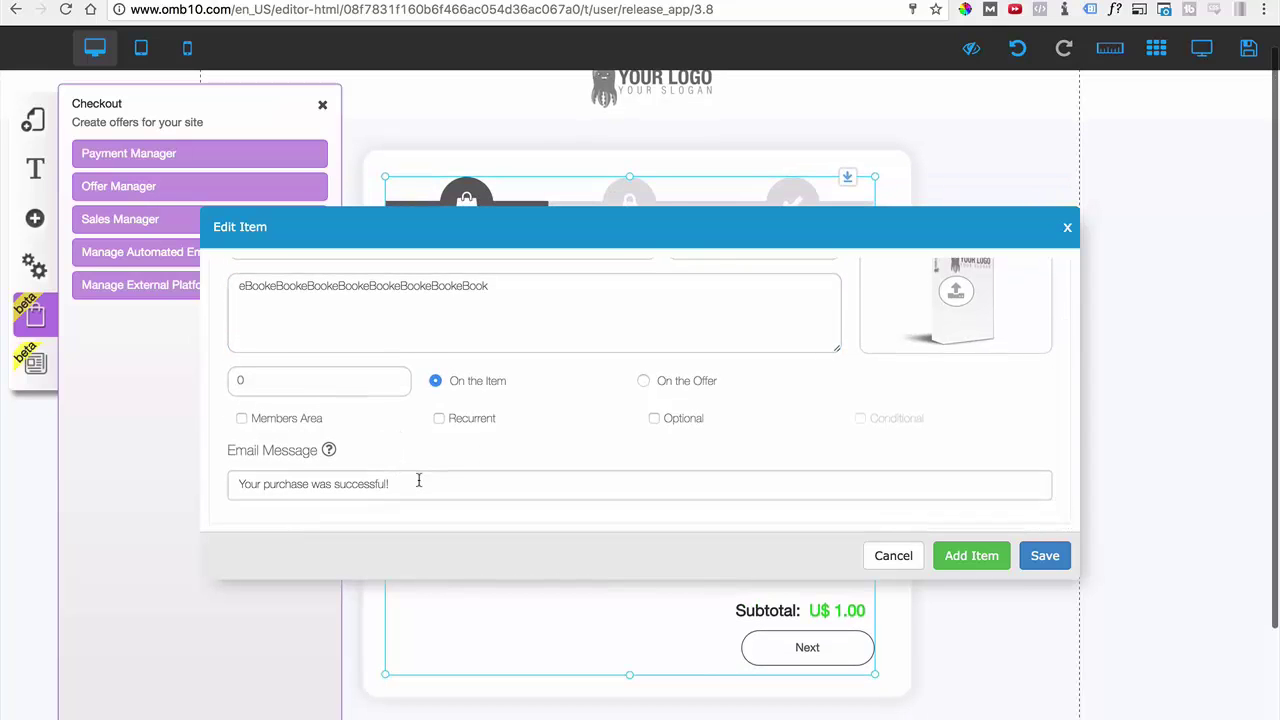
scroll(417, 477, "up", 1)
scroll(243, 440, "up", 1)
- Enable the Members Area option for the eBook item, look over its additional fields and disable it again
left_click(242, 448)
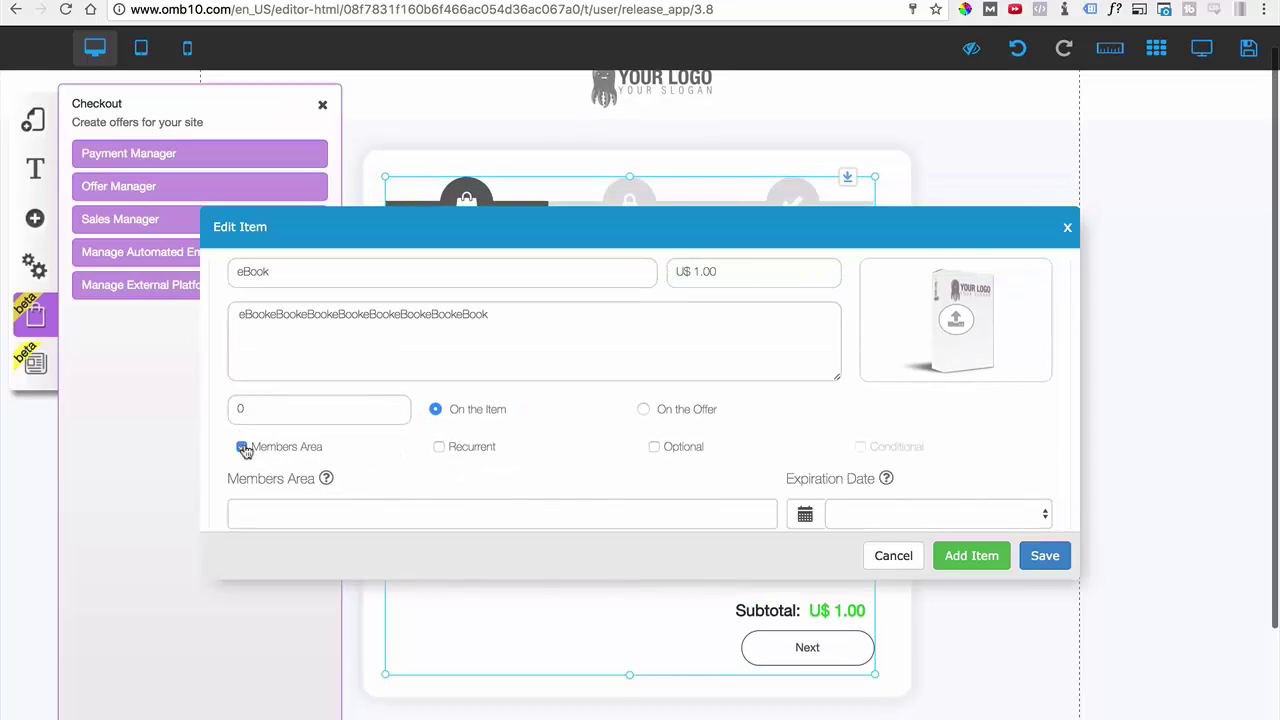
scroll(450, 463, "down", 3)
left_click(314, 437)
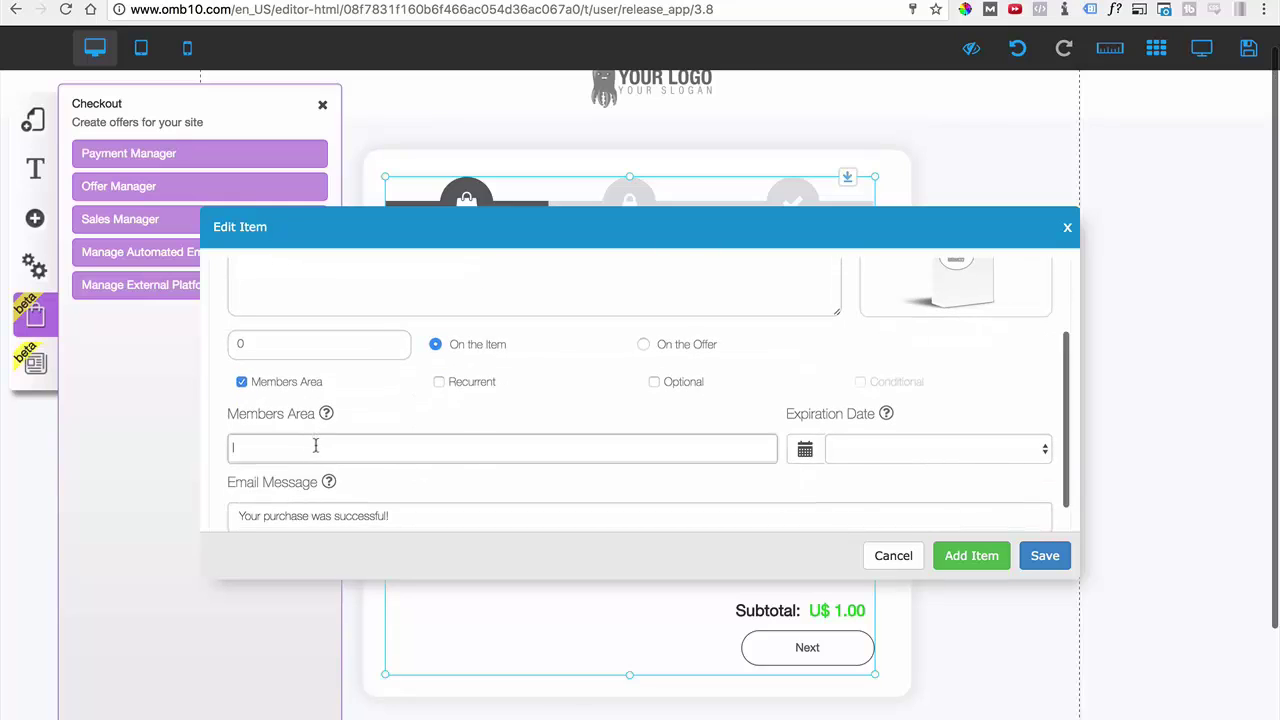
left_click(380, 450)
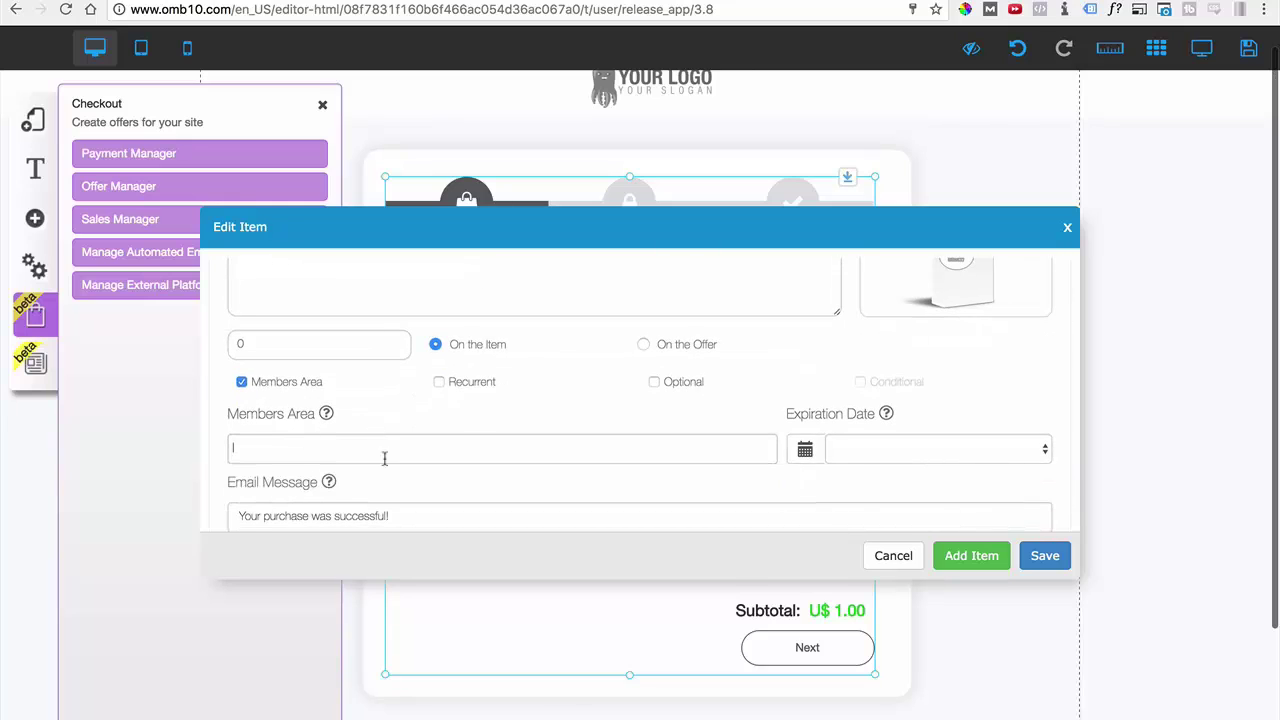
scroll(391, 449, "down", 3)
scroll(325, 480, "up", 1)
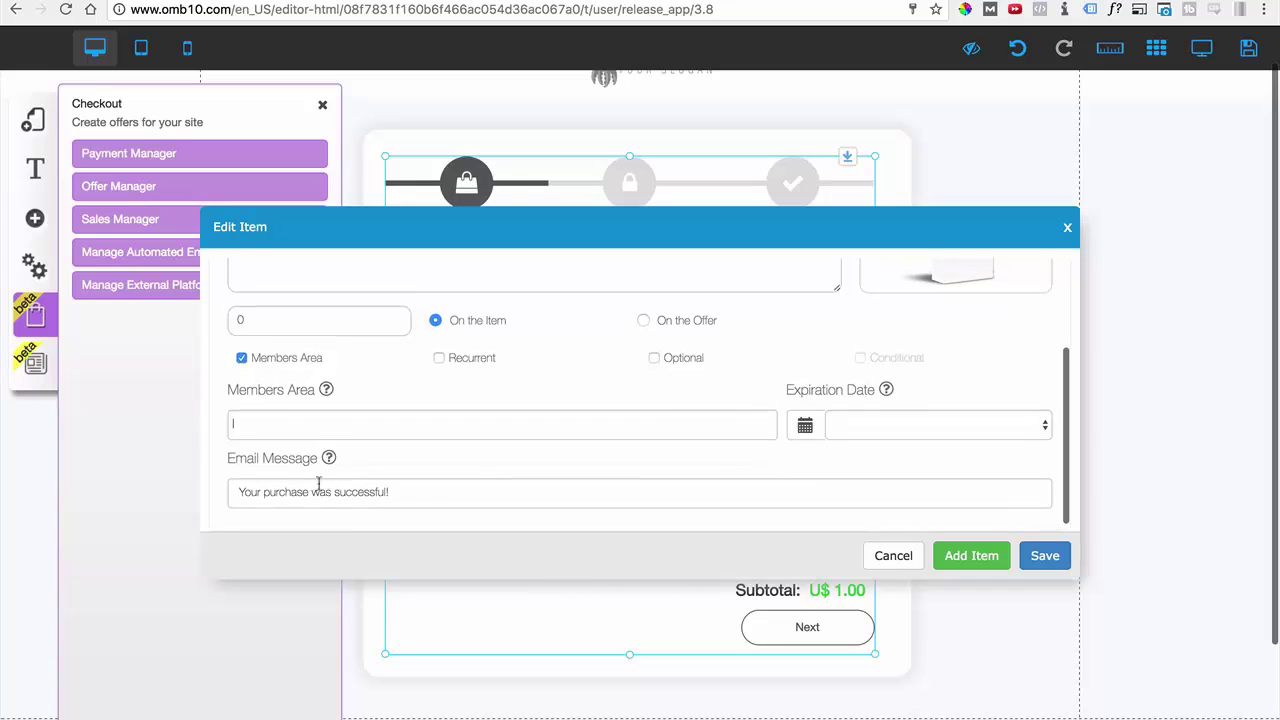
scroll(540, 458, "up", 3)
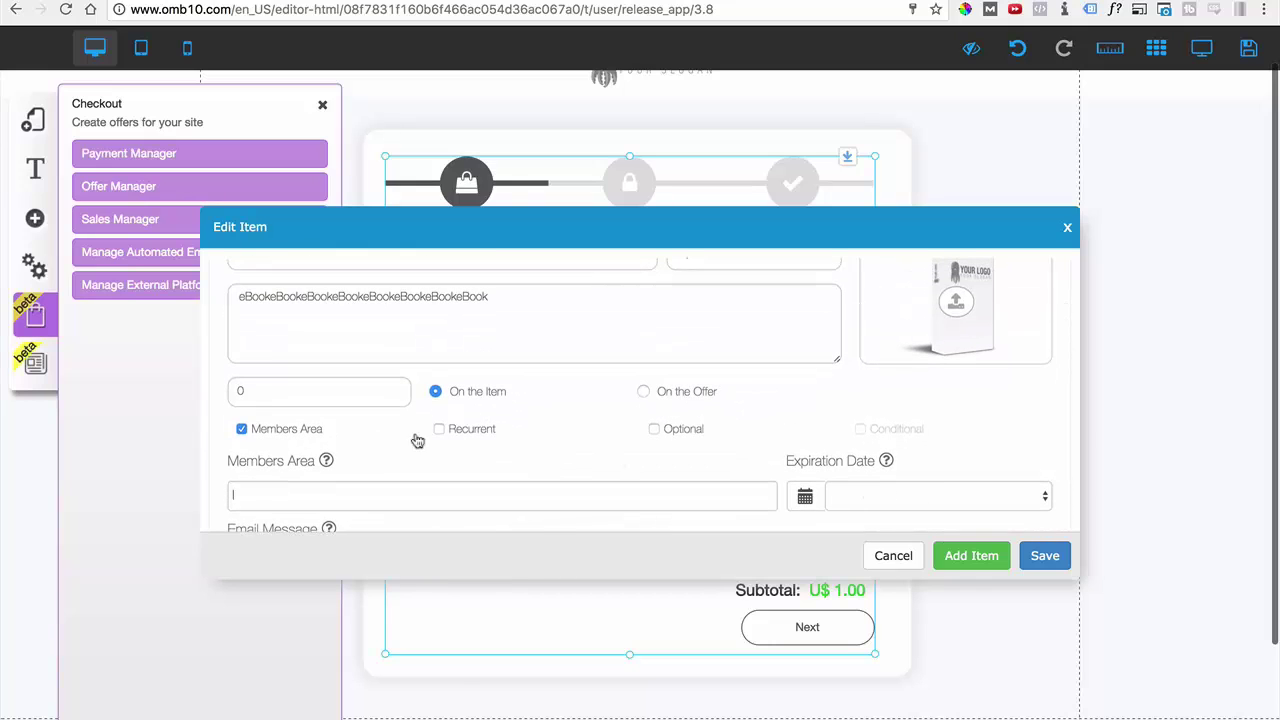
scroll(243, 430, "up", 1)
left_click(242, 447)
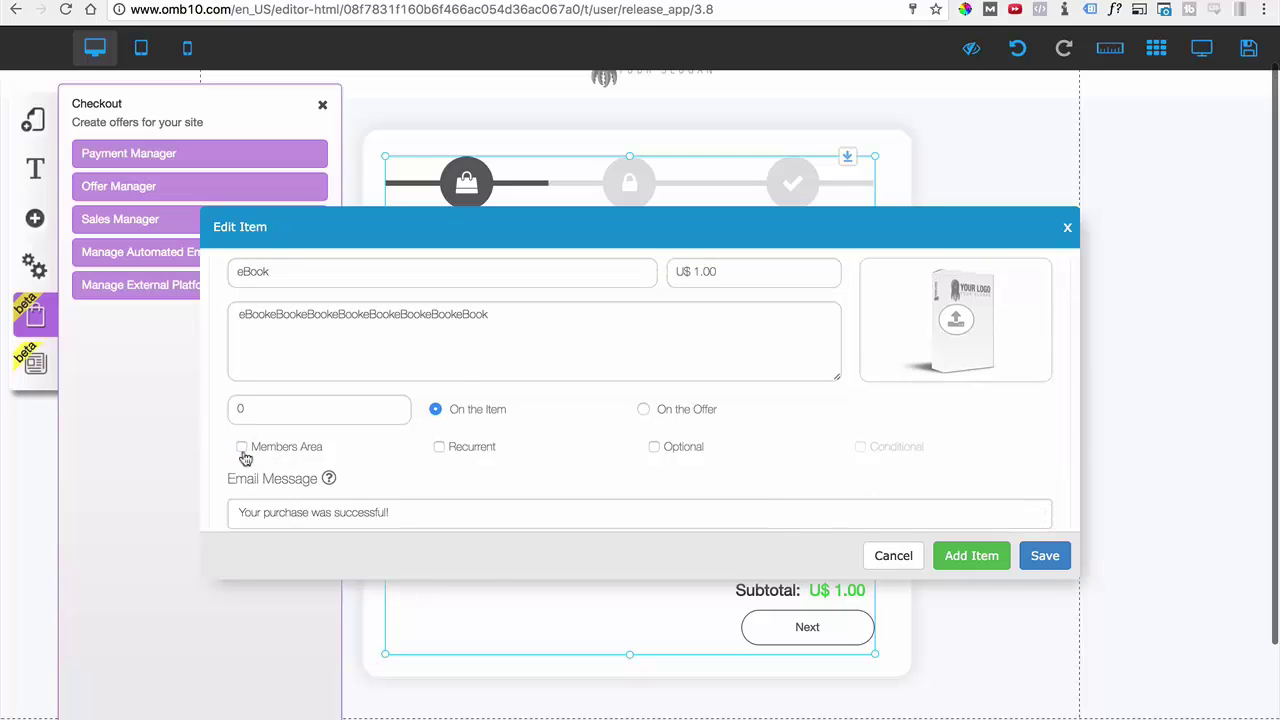
- Turn on Recurrent billing for the eBook item, review the payment frequency choices and turn it off again
left_click(439, 448)
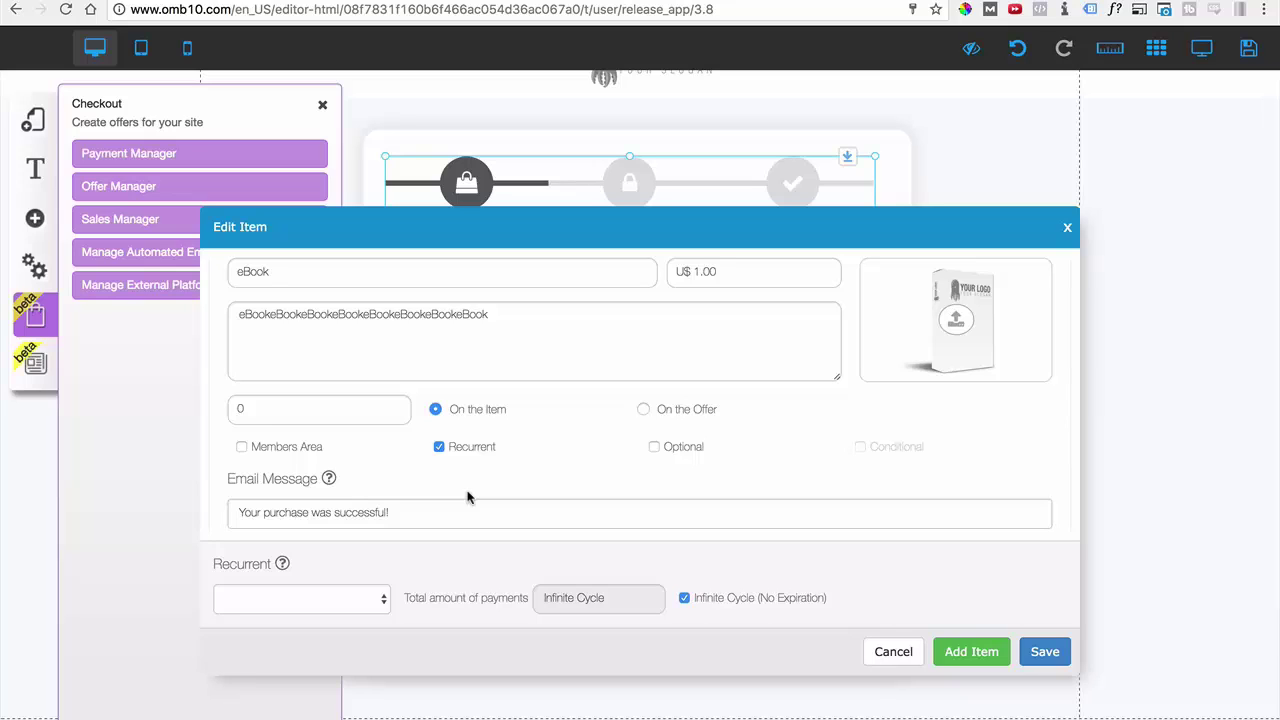
scroll(309, 563, "down", 1)
left_click(301, 598)
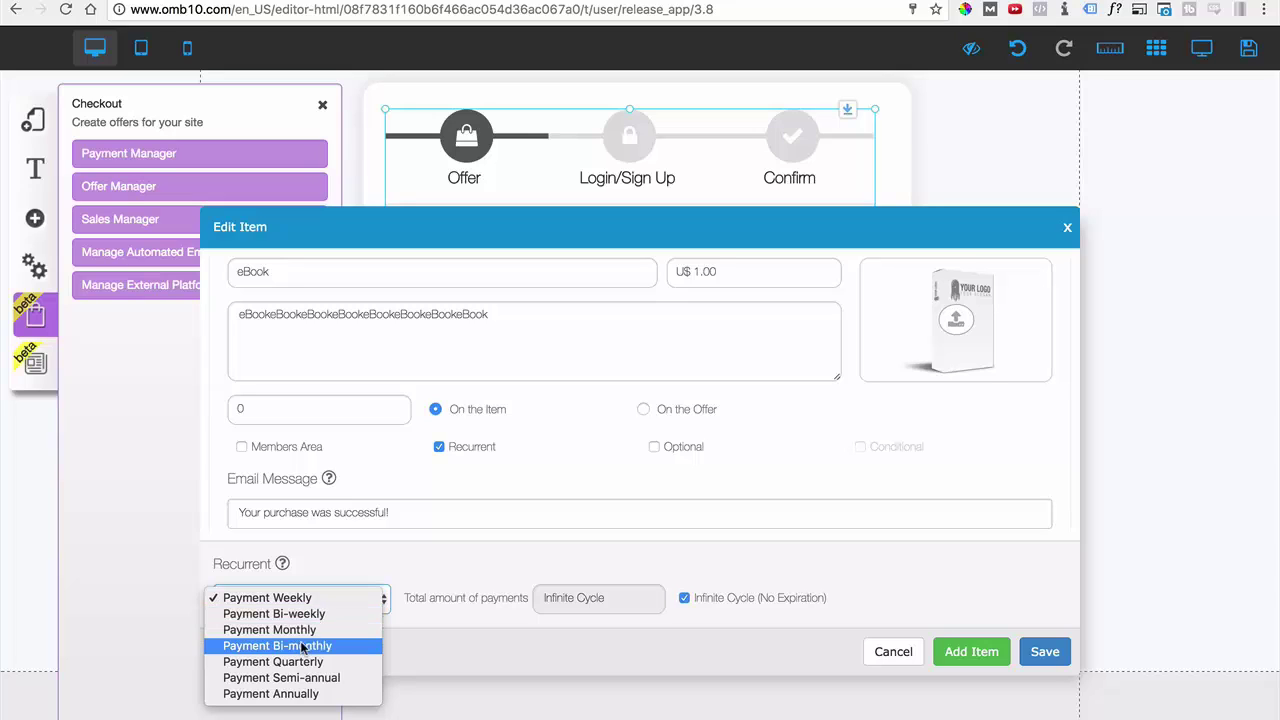
left_click(443, 598)
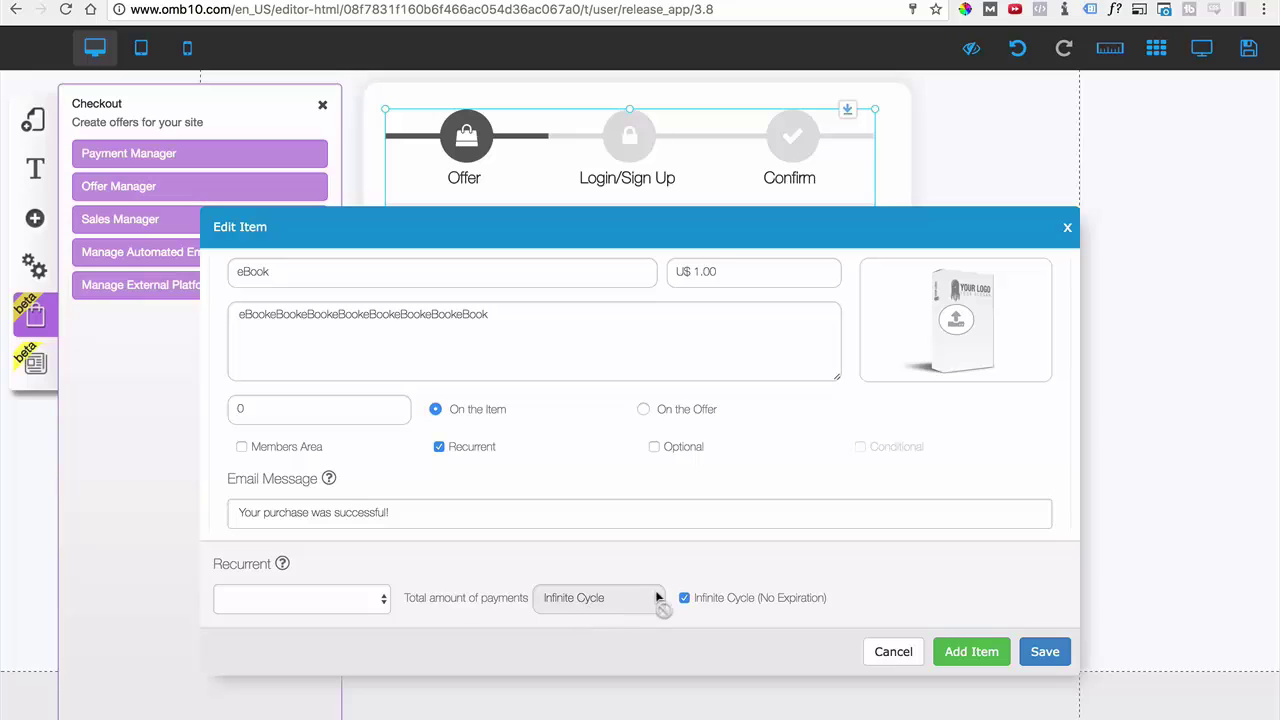
left_click(439, 447)
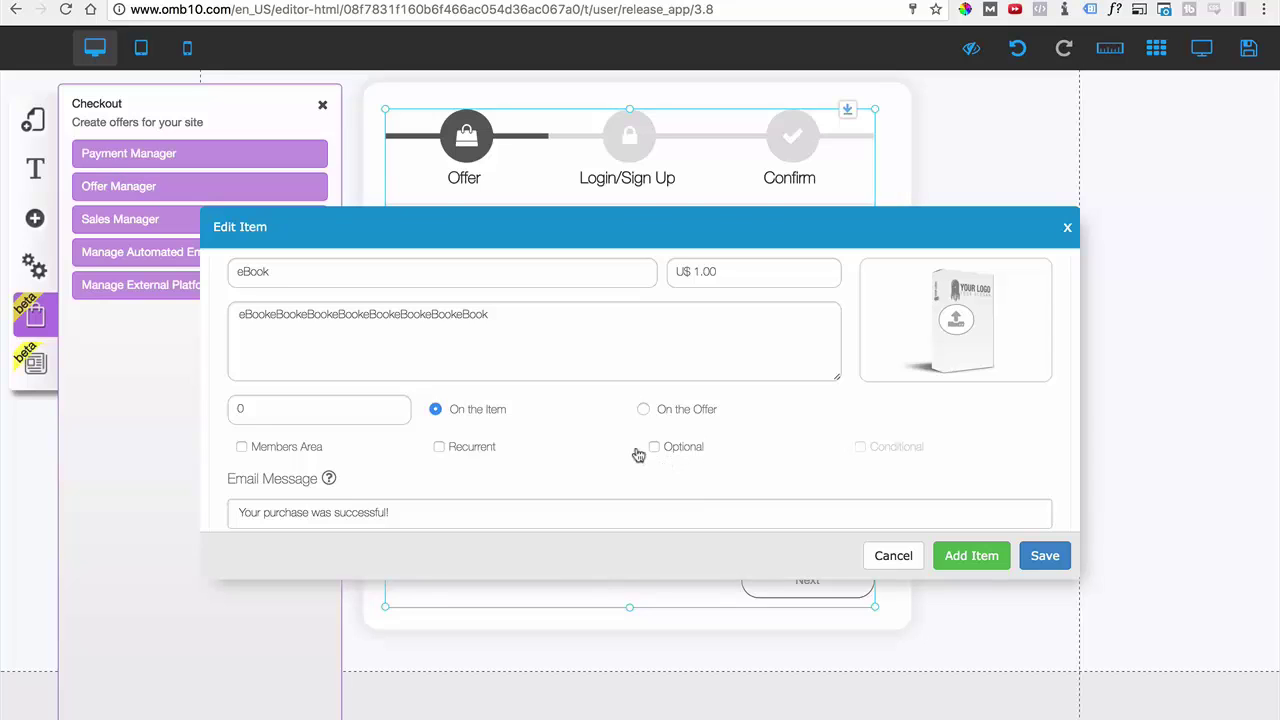
- Save the eBook item, confirm saving the offer and close the active offers window
scroll(626, 449, "down", 3)
left_click(1040, 556)
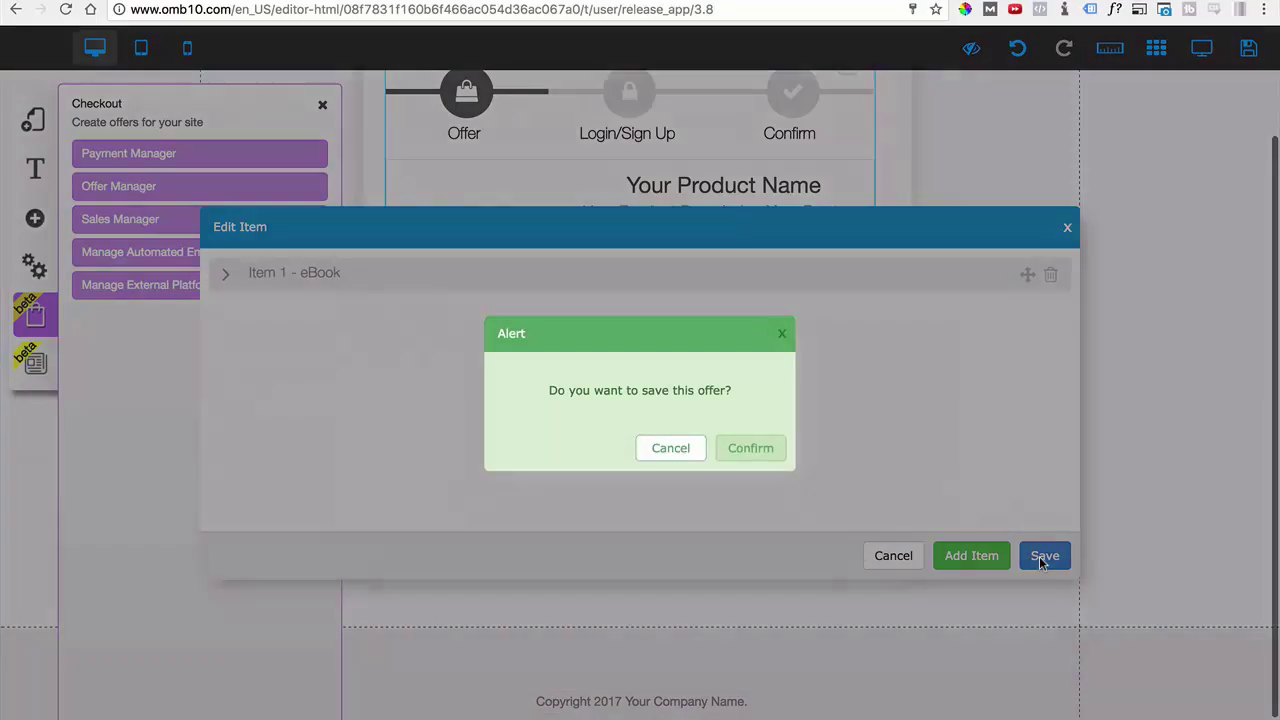
left_click(752, 458)
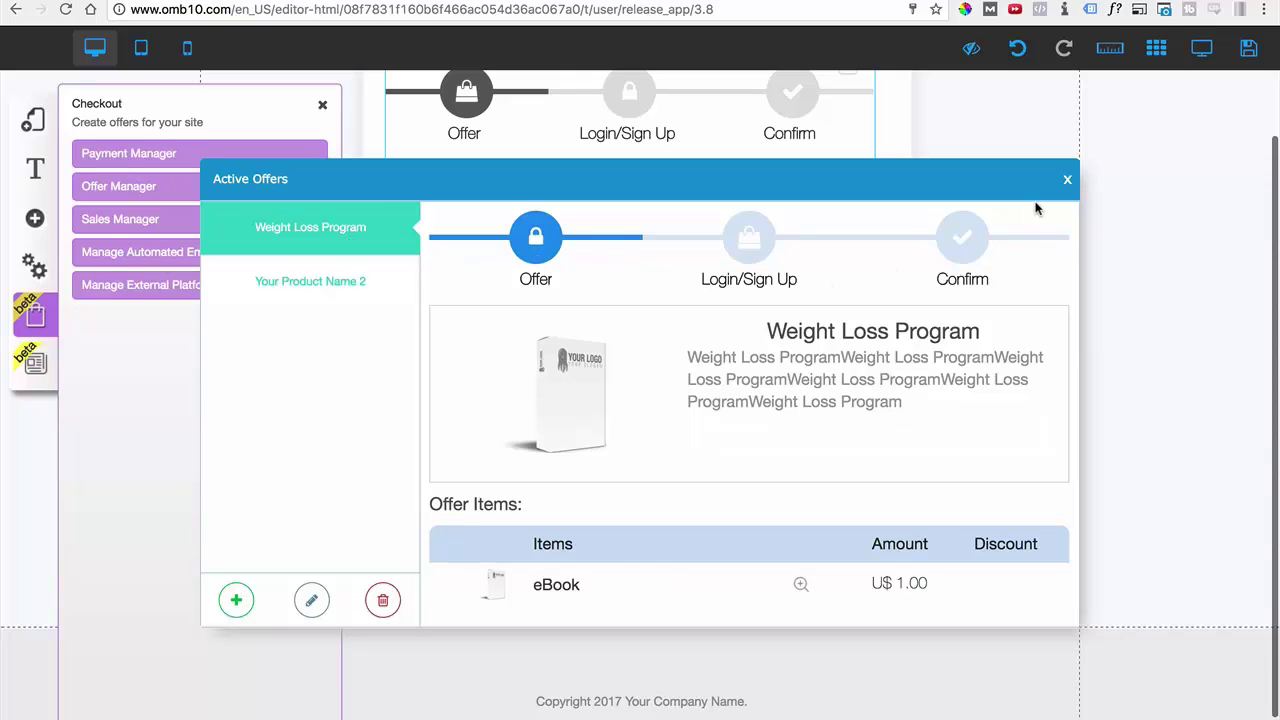
left_click(1064, 182)
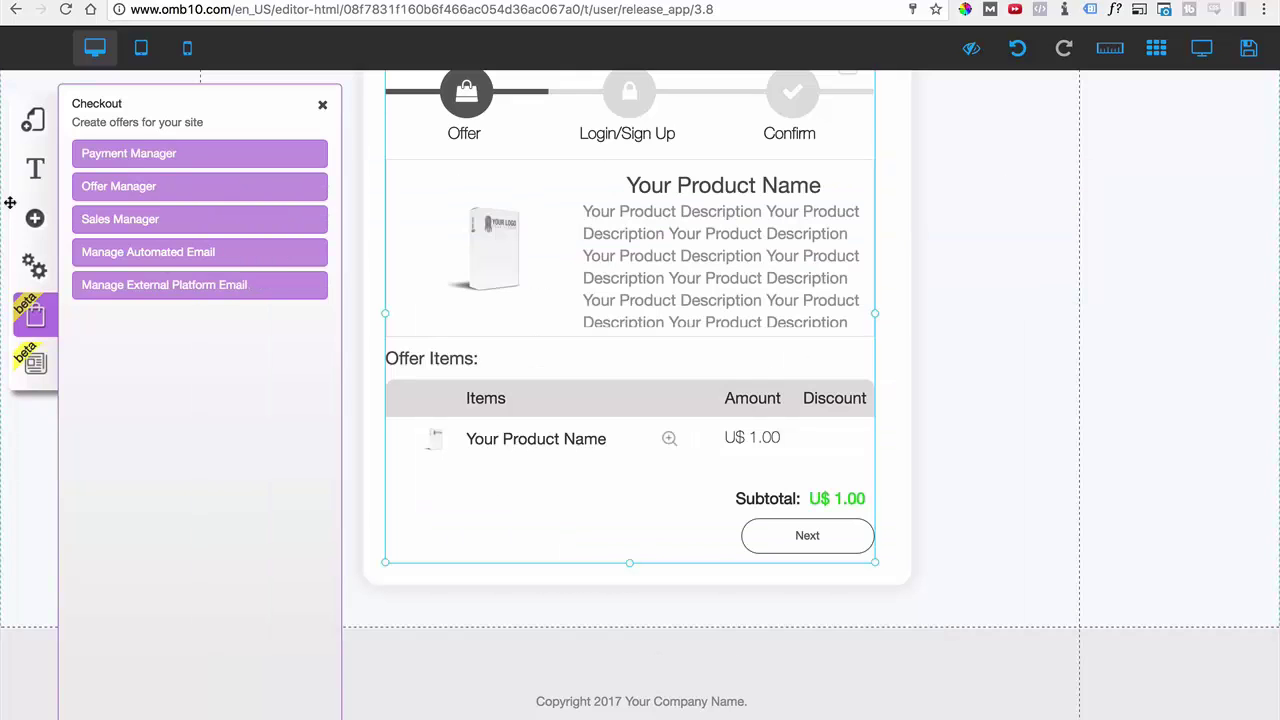
- View the pages of the Funnel layout and close the list
left_click(37, 120)
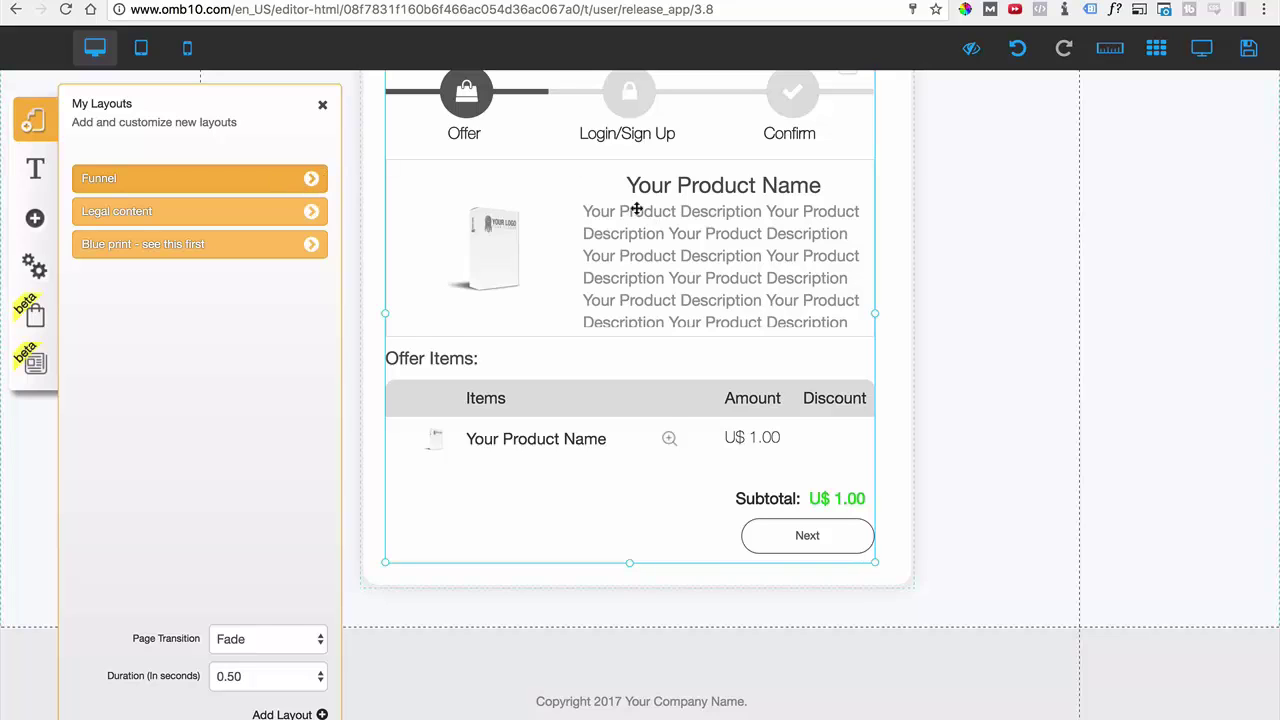
left_click(312, 186)
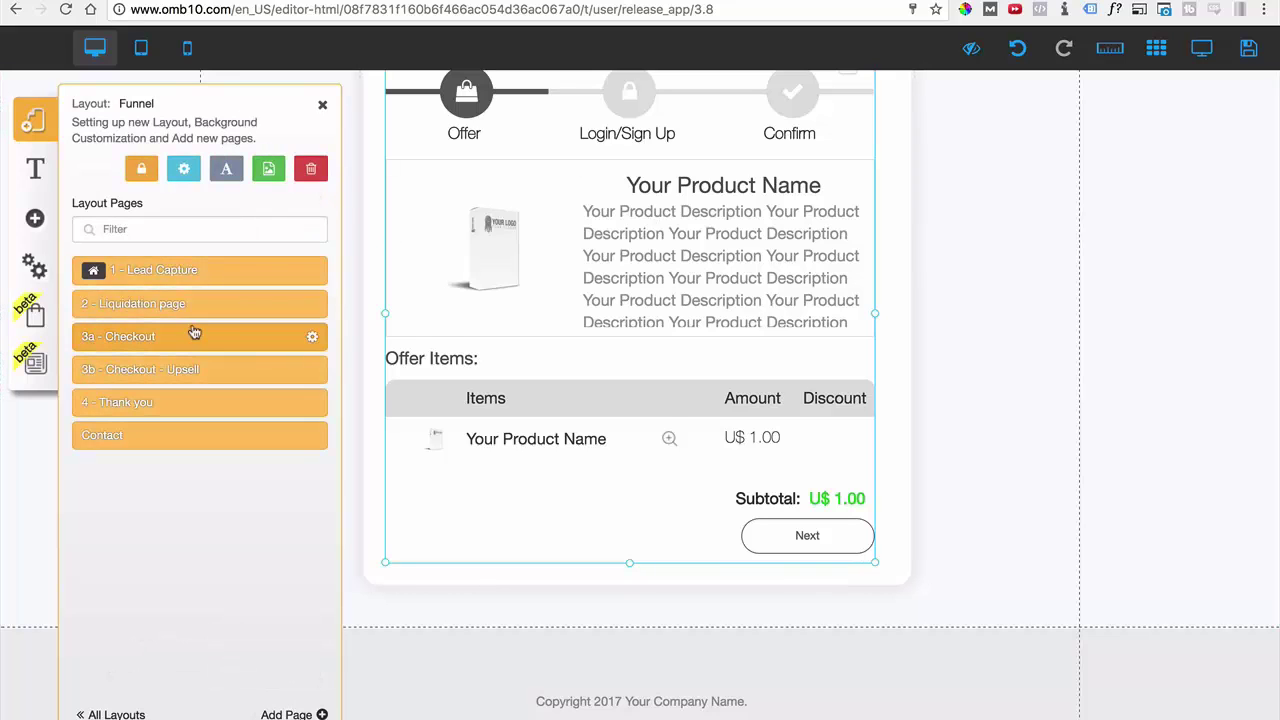
left_click(323, 107)
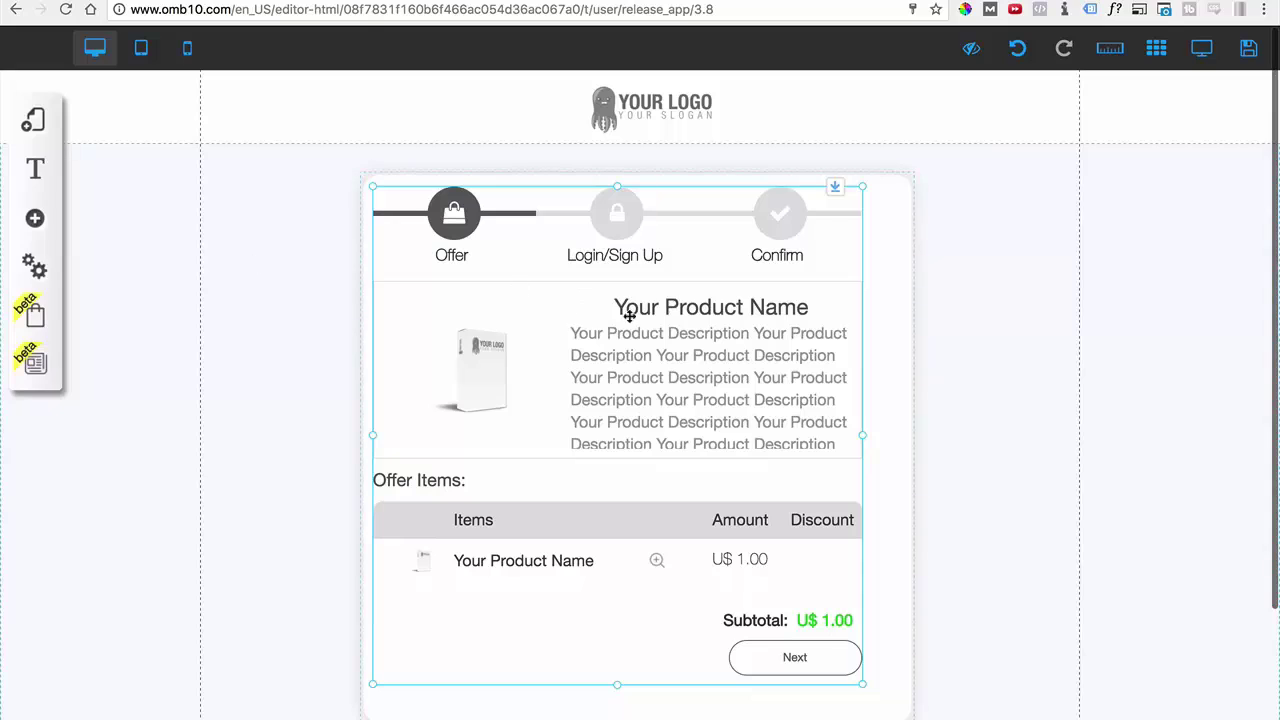
- Delete the old checkout element from the page and add a new Checkout element for the "Weight Loss Program" offer
left_click(654, 321)
left_click(706, 427)
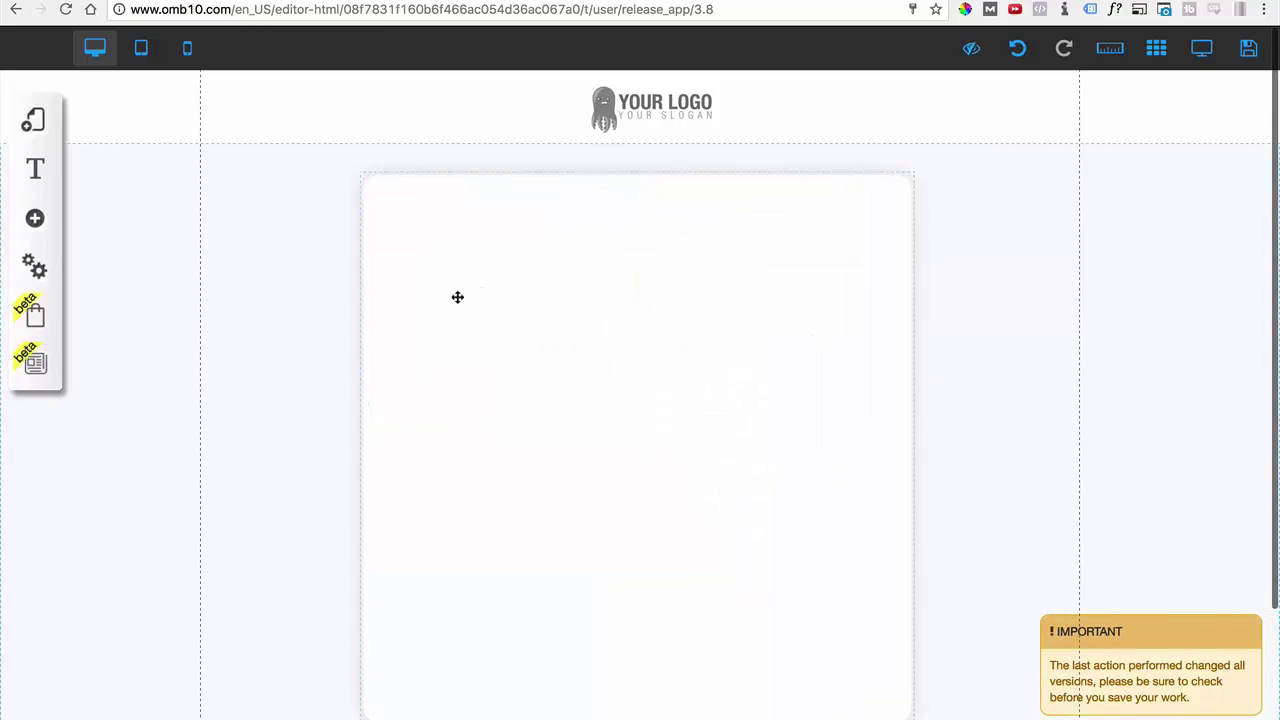
left_click(35, 222)
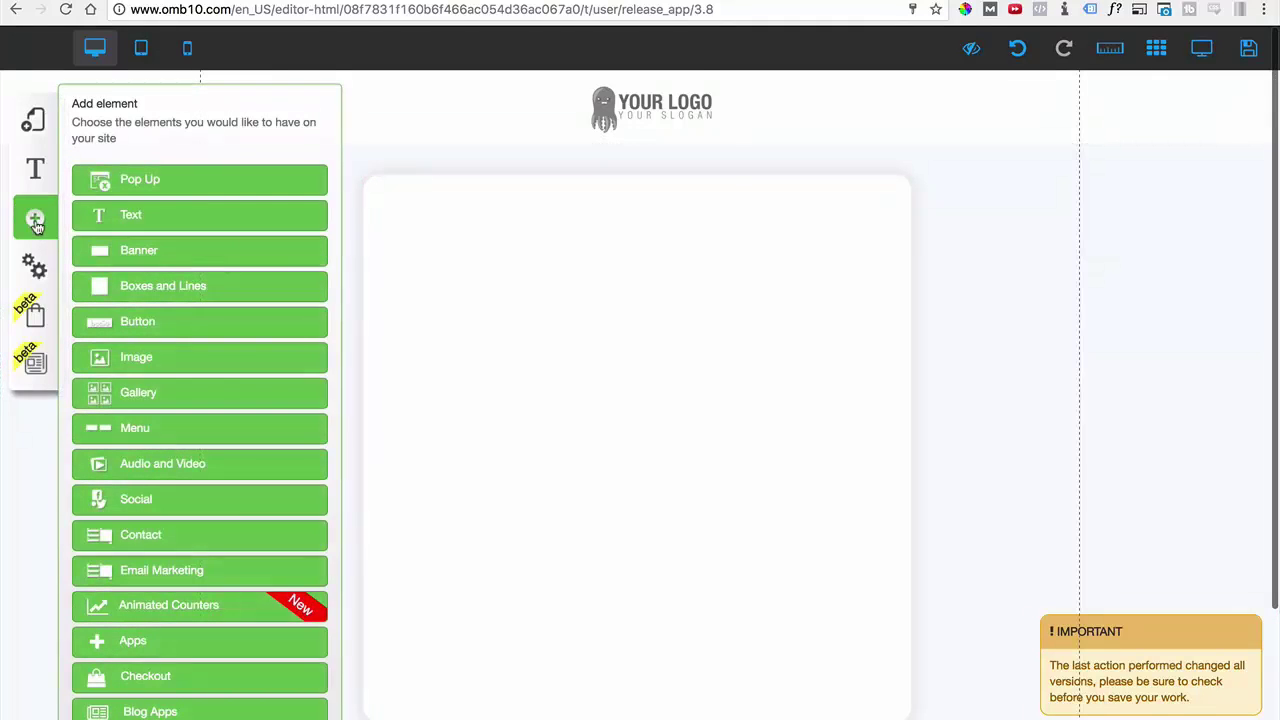
scroll(134, 425, "down", 1)
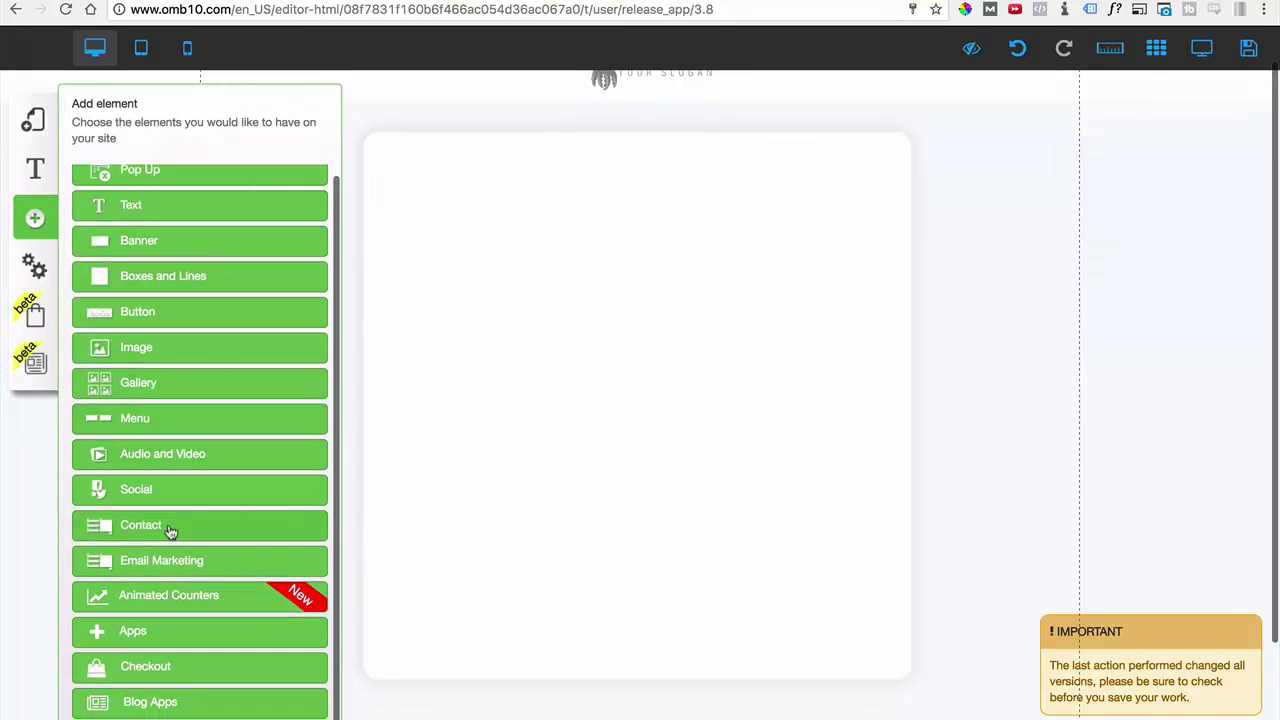
left_click(150, 668)
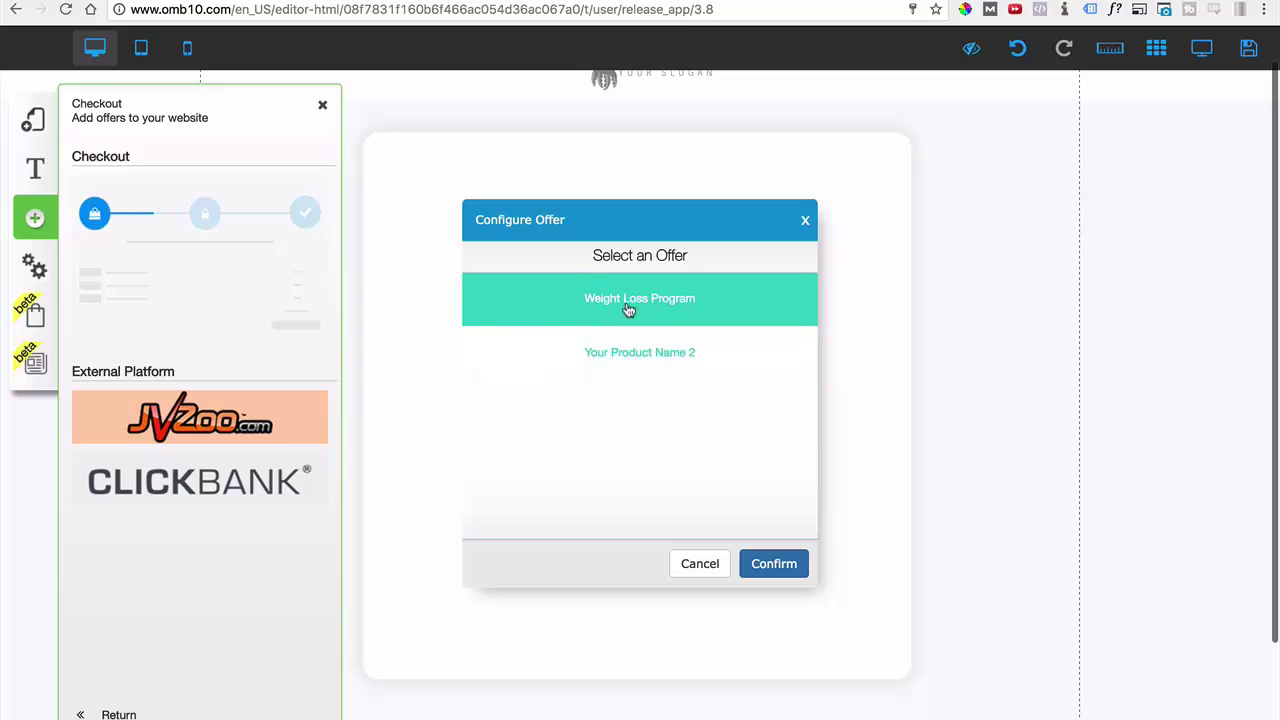
left_click(772, 563)
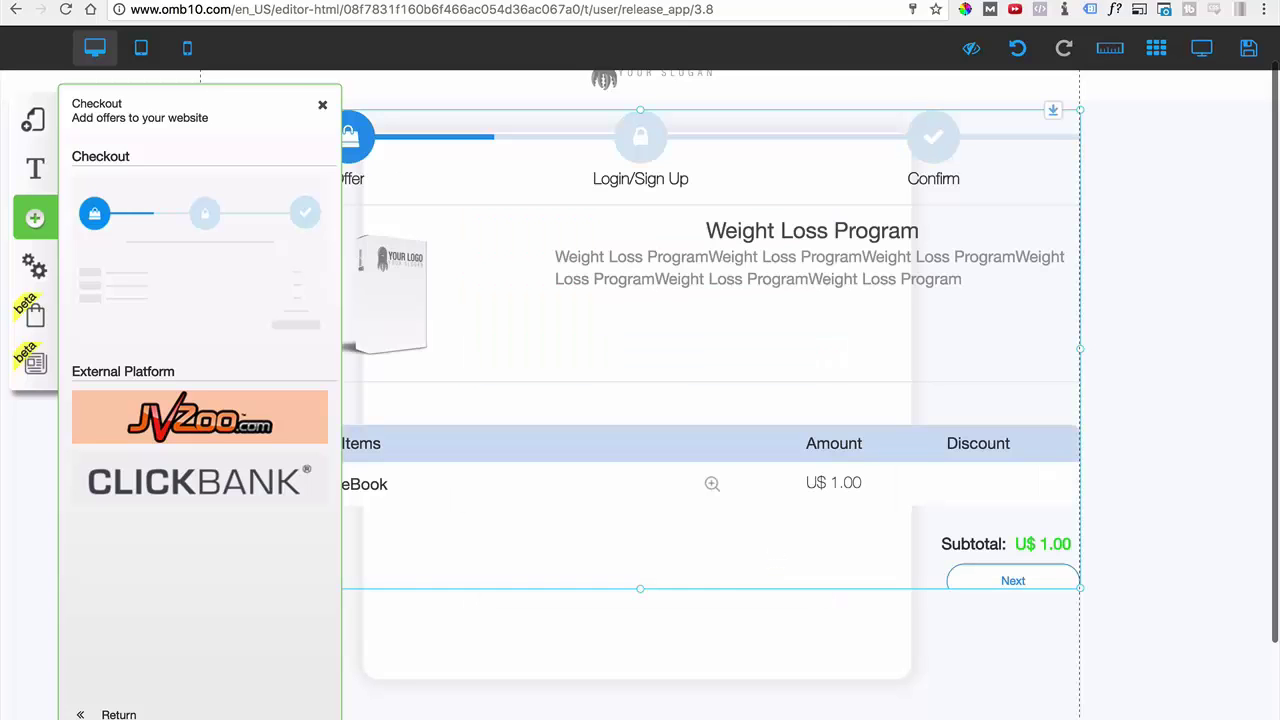
left_click(319, 106)
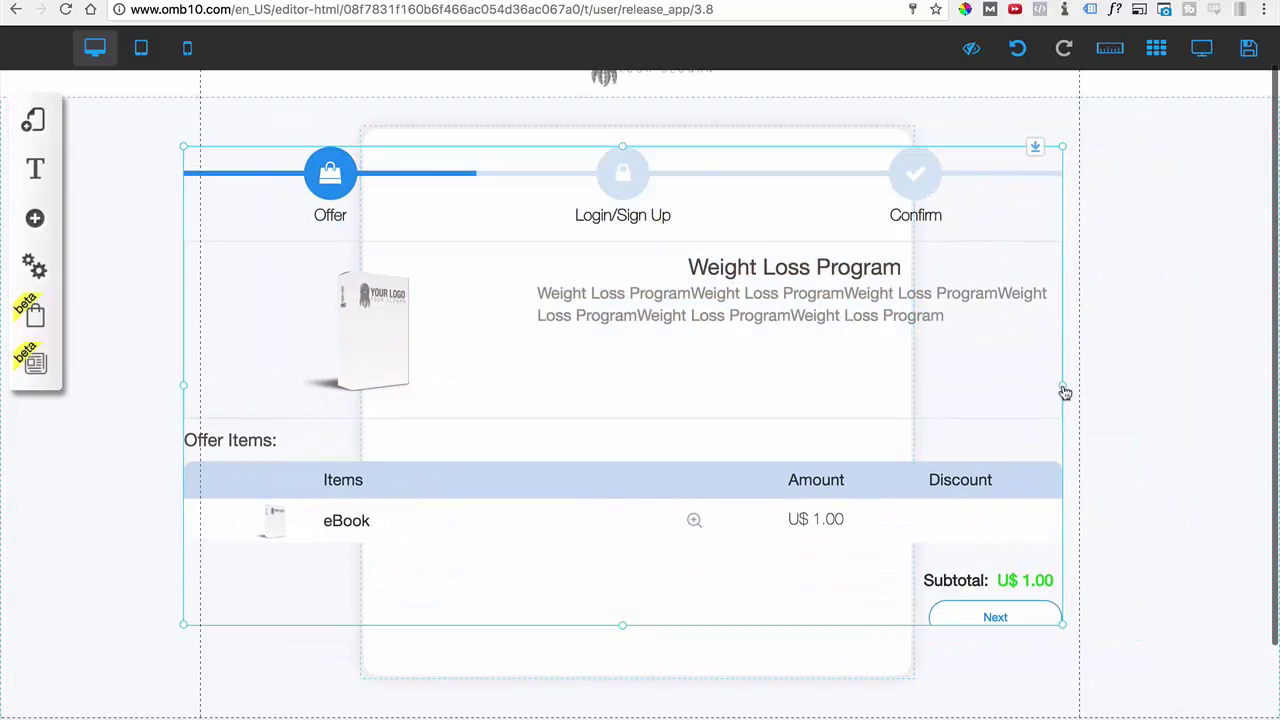
- Resize the Weight Loss Program checkout element and position it so it fits inside the white box on the page
left_click_drag(1065, 393, 614, 391)
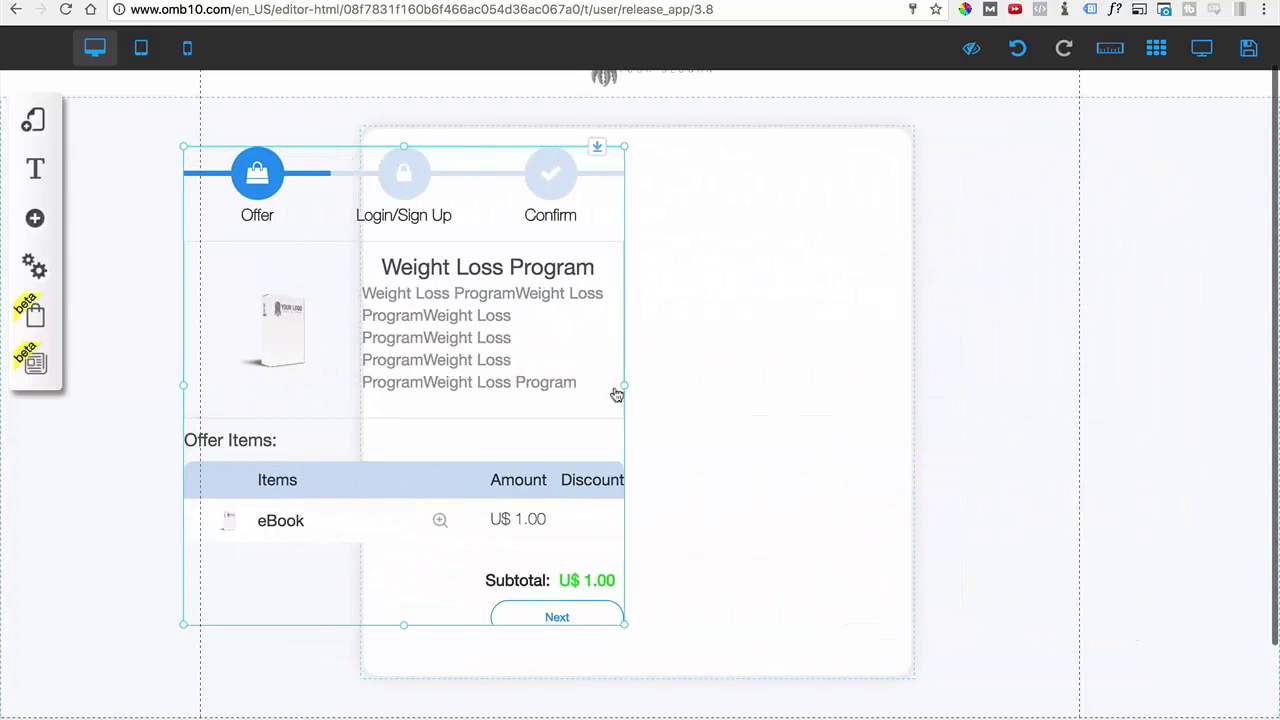
left_click_drag(429, 320, 661, 349)
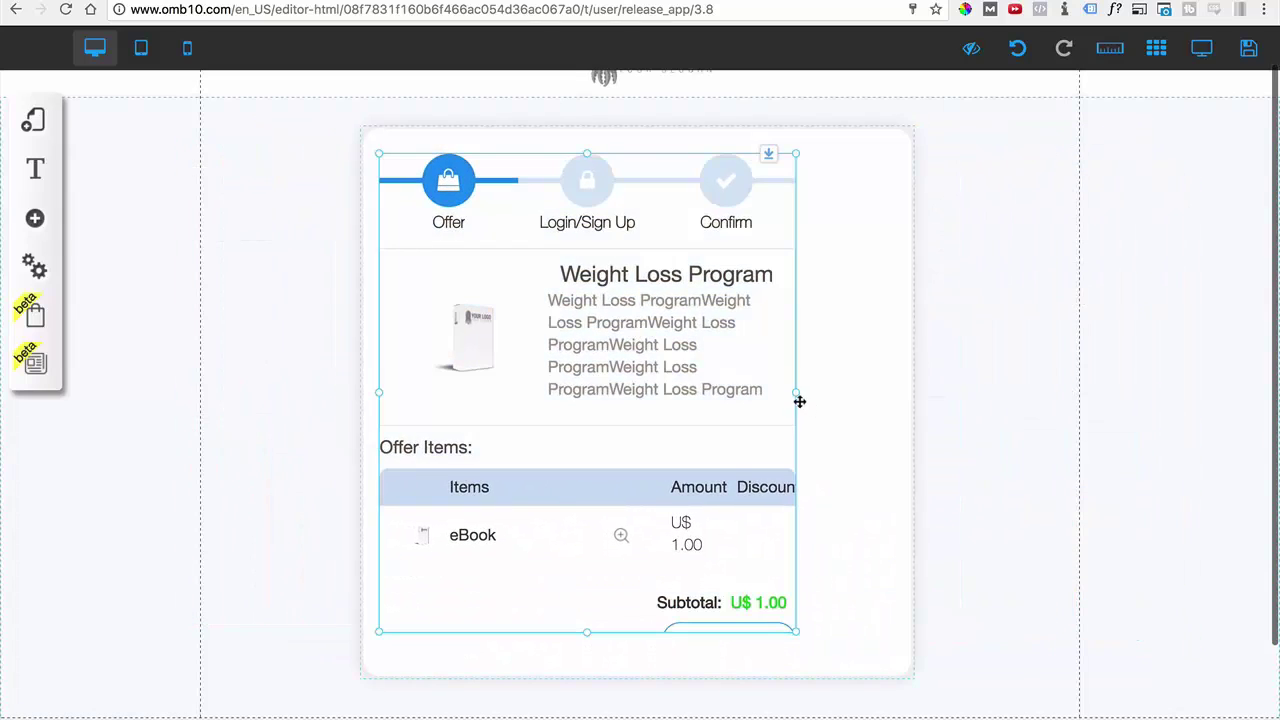
left_click_drag(797, 396, 892, 397)
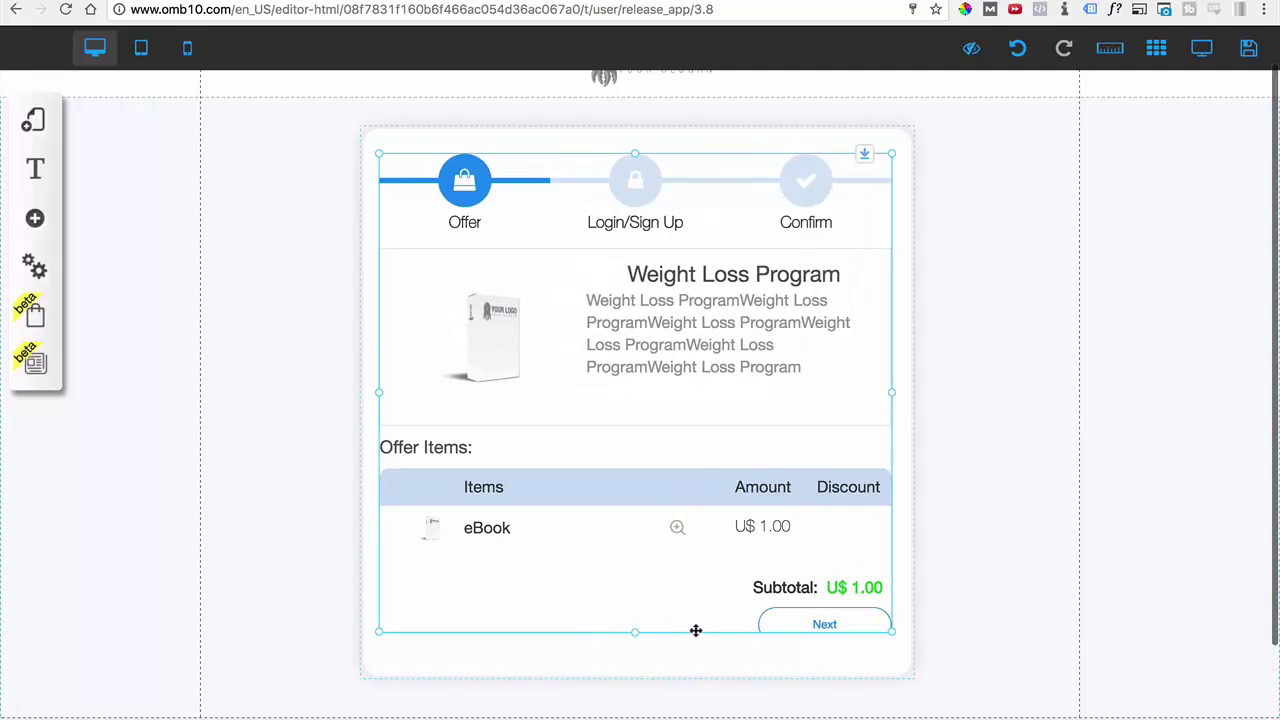
left_click_drag(635, 641, 634, 667)
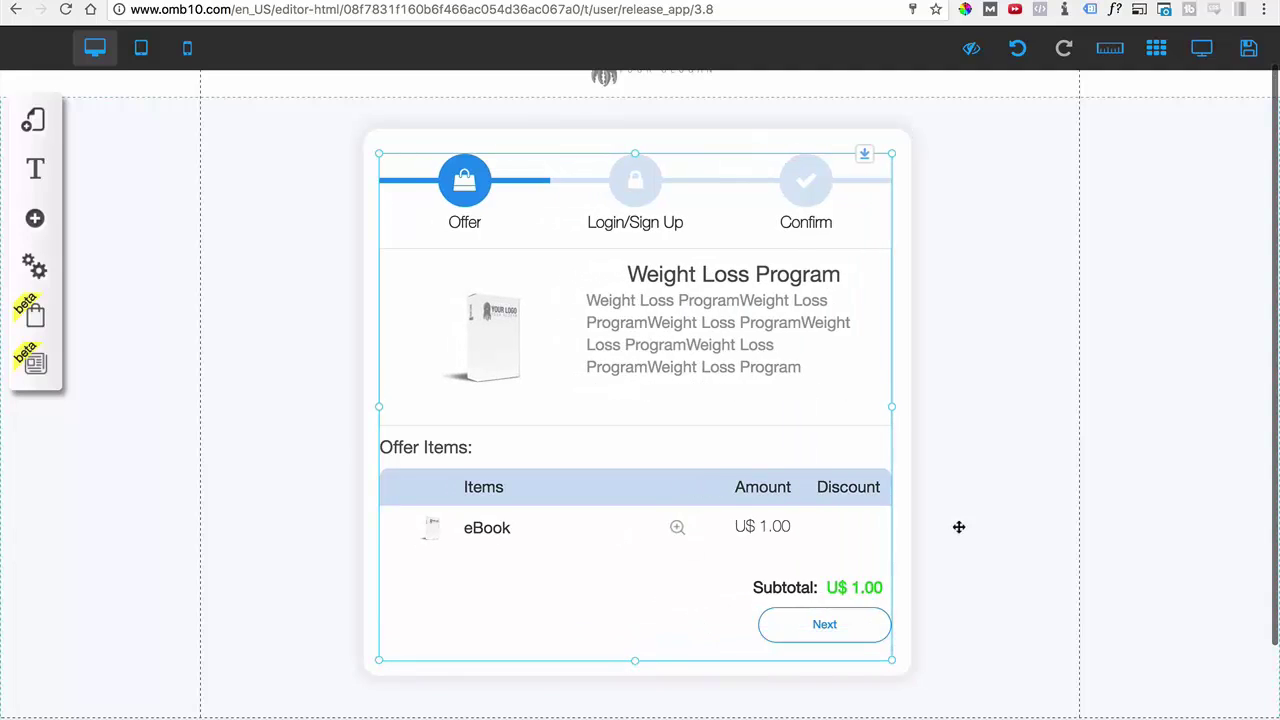
left_click_drag(729, 400, 734, 400)
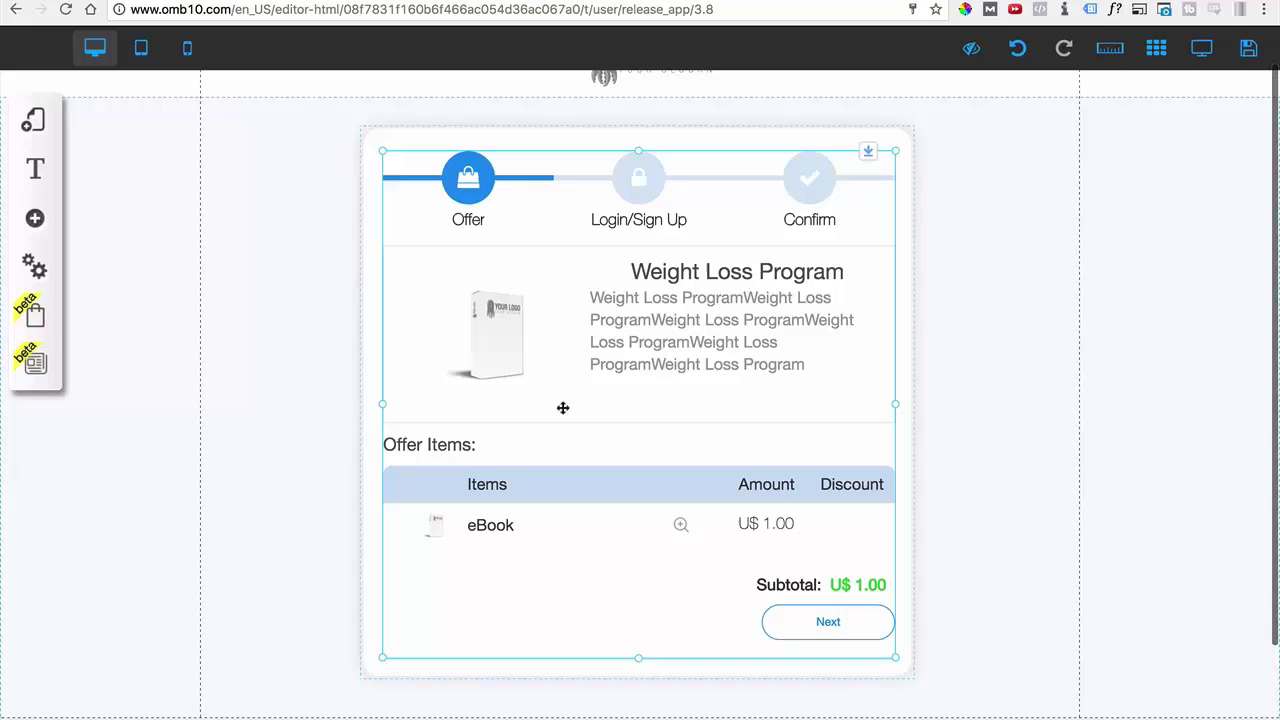
left_click(289, 424)
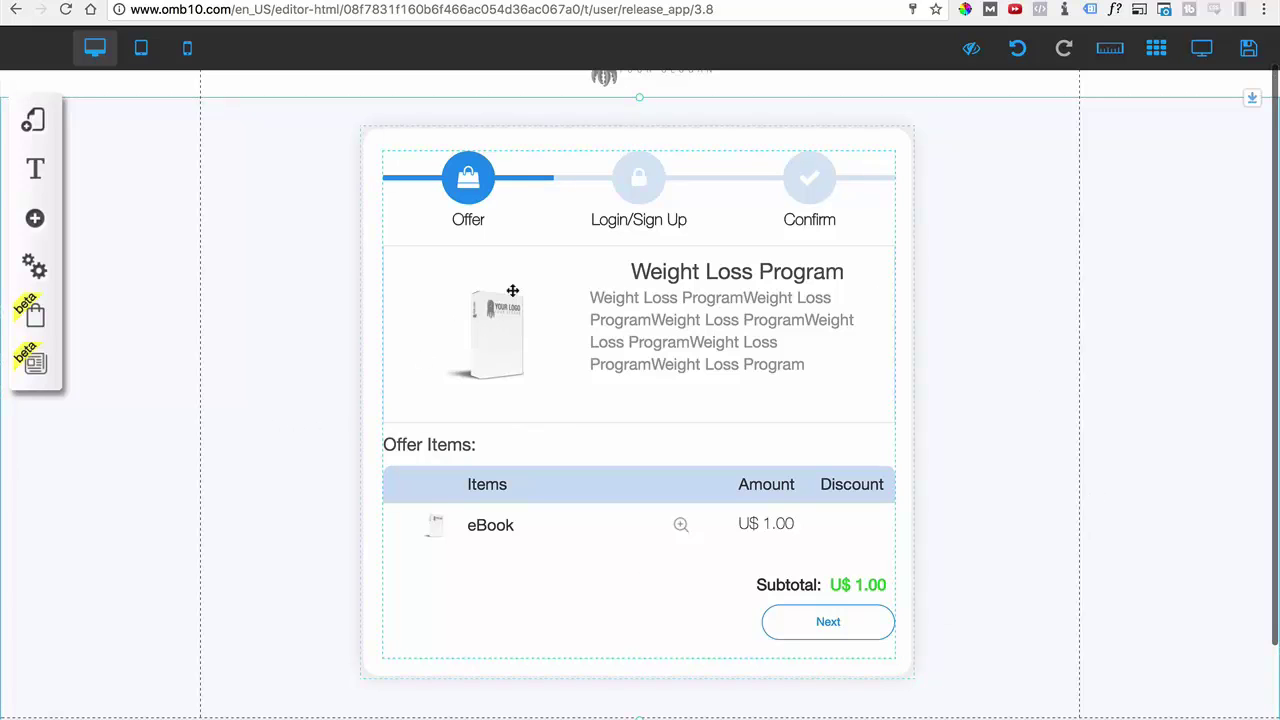
left_click_drag(569, 330, 641, 338)
left_click(330, 321)
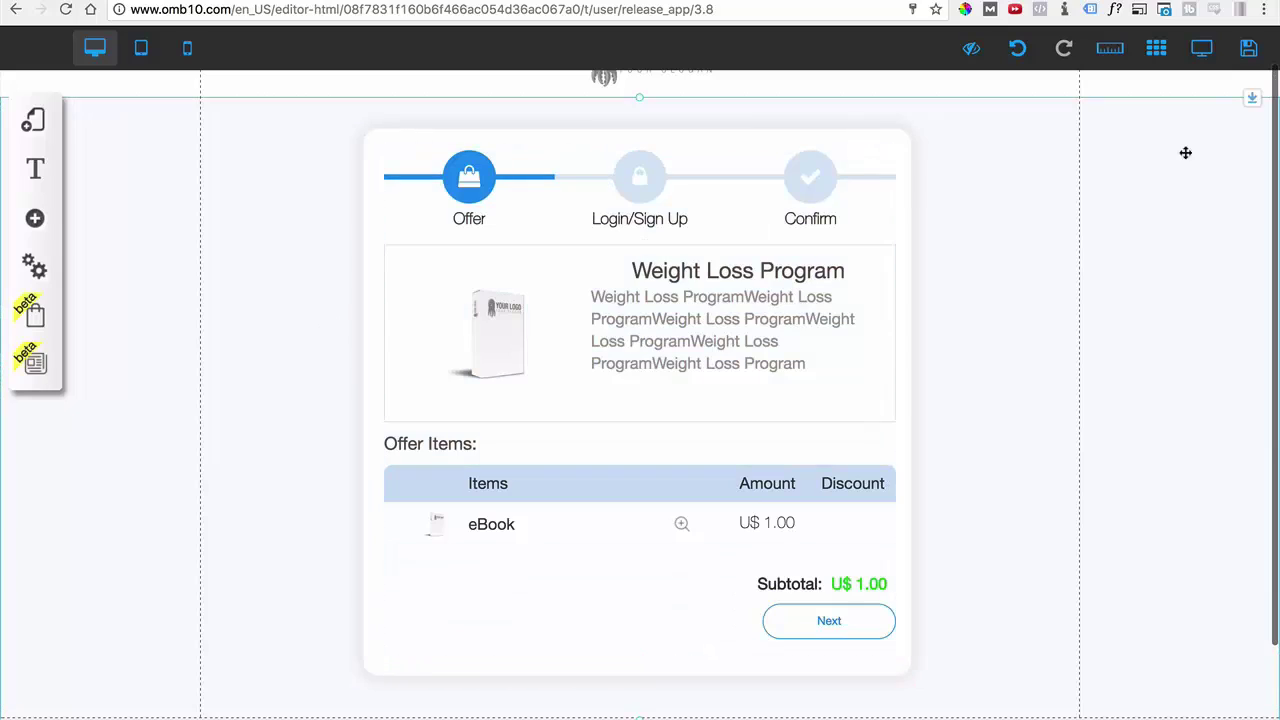
- Preview the checkout page, advance from the Offer stage to the Login/Sign Up form, and return to editing
left_click(1203, 49)
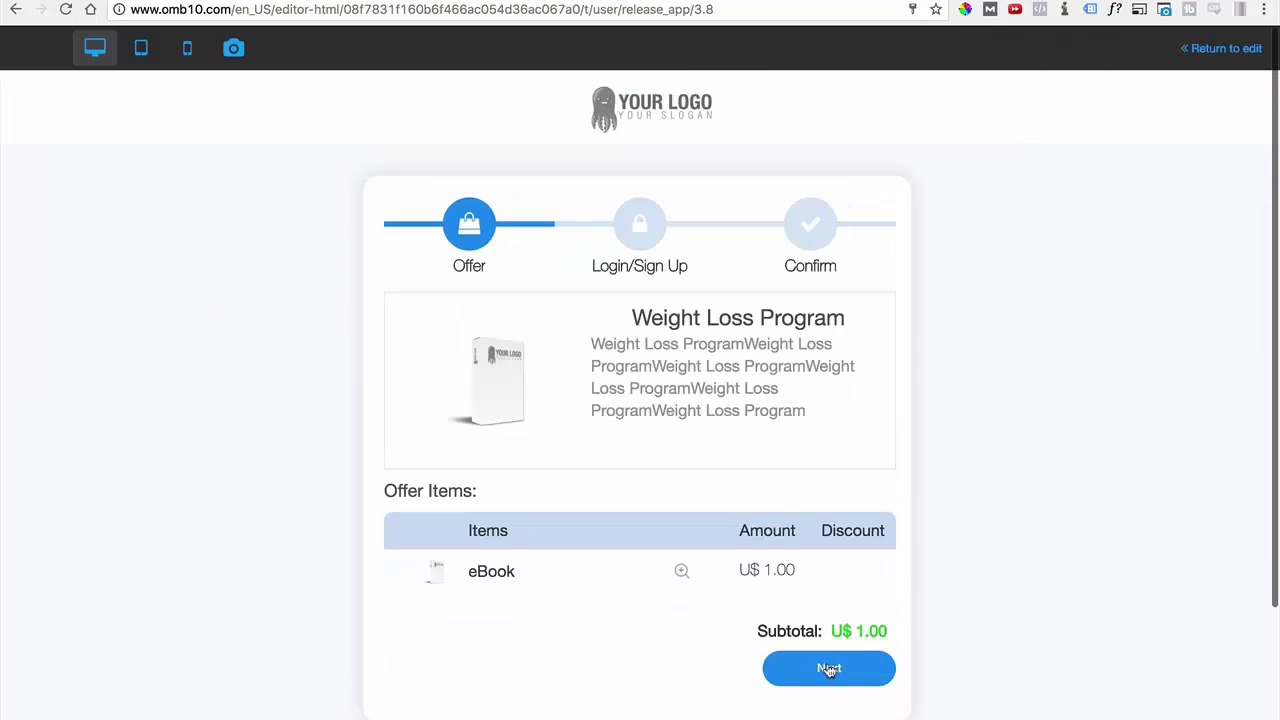
left_click(818, 669)
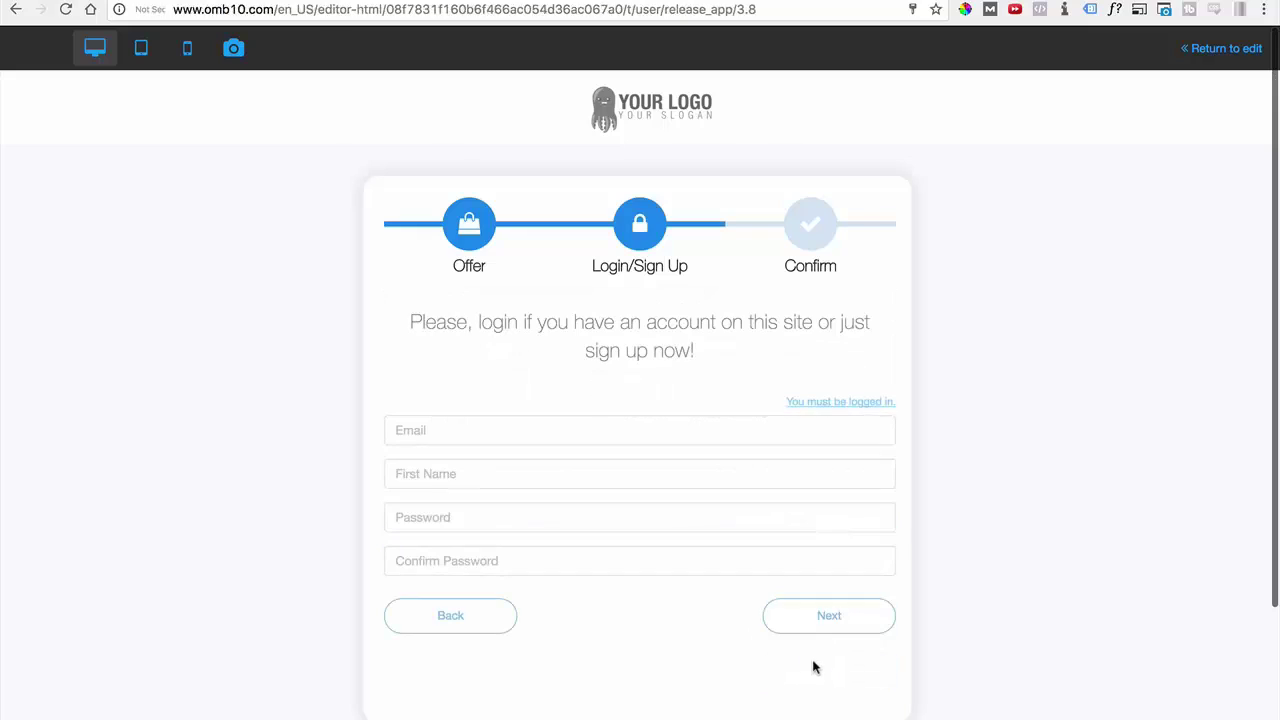
scroll(568, 486, "down", 1)
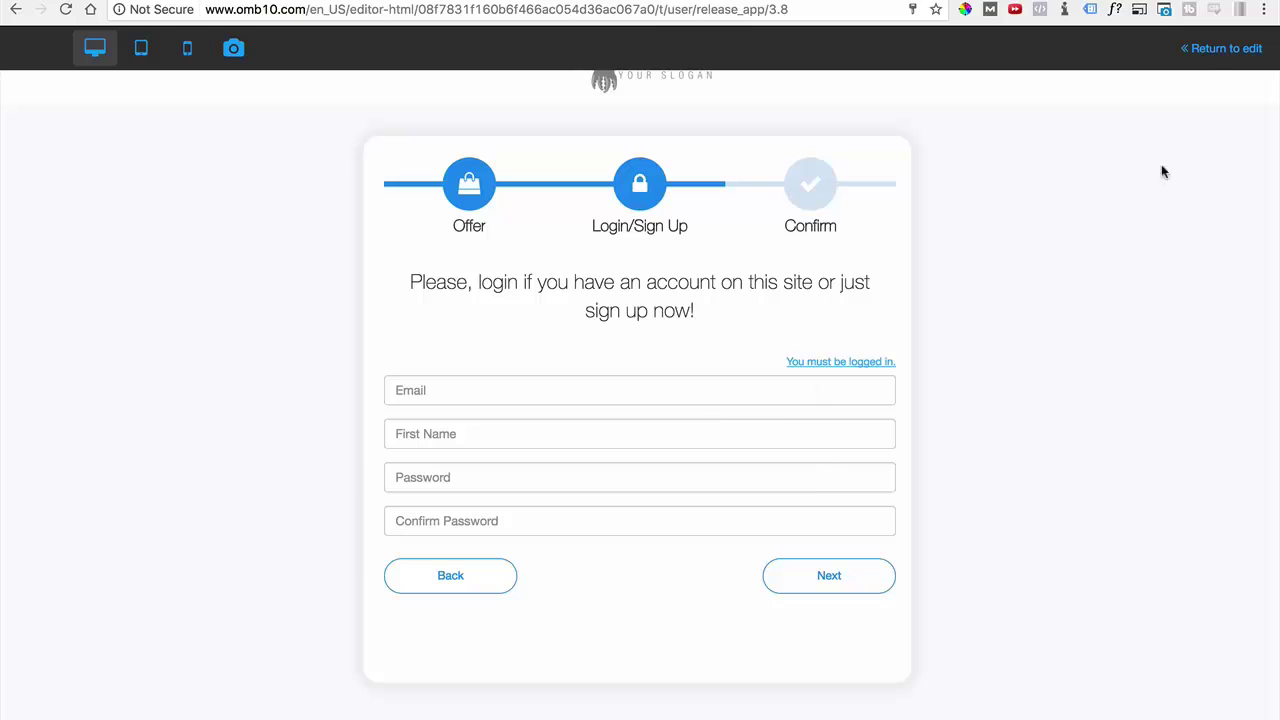
left_click(1220, 48)
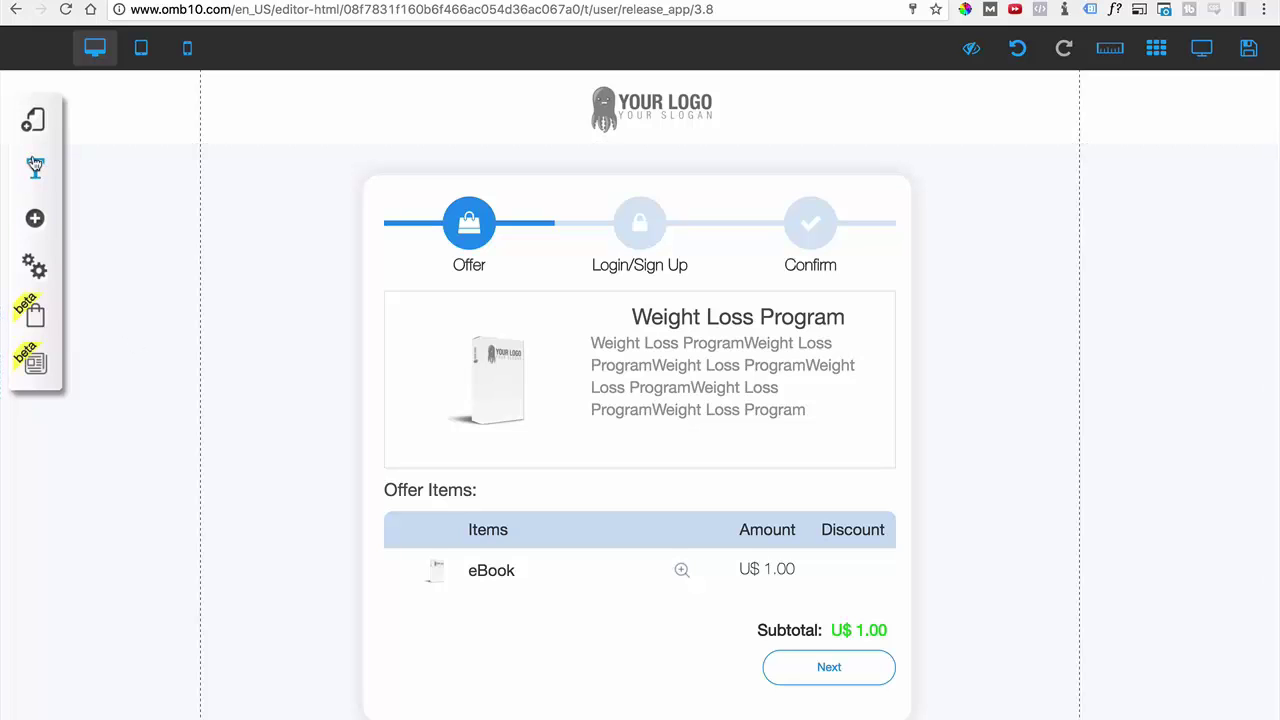
- Open the "3b - Checkout - Upsell" page of the Funnel layout
left_click(33, 120)
left_click(312, 180)
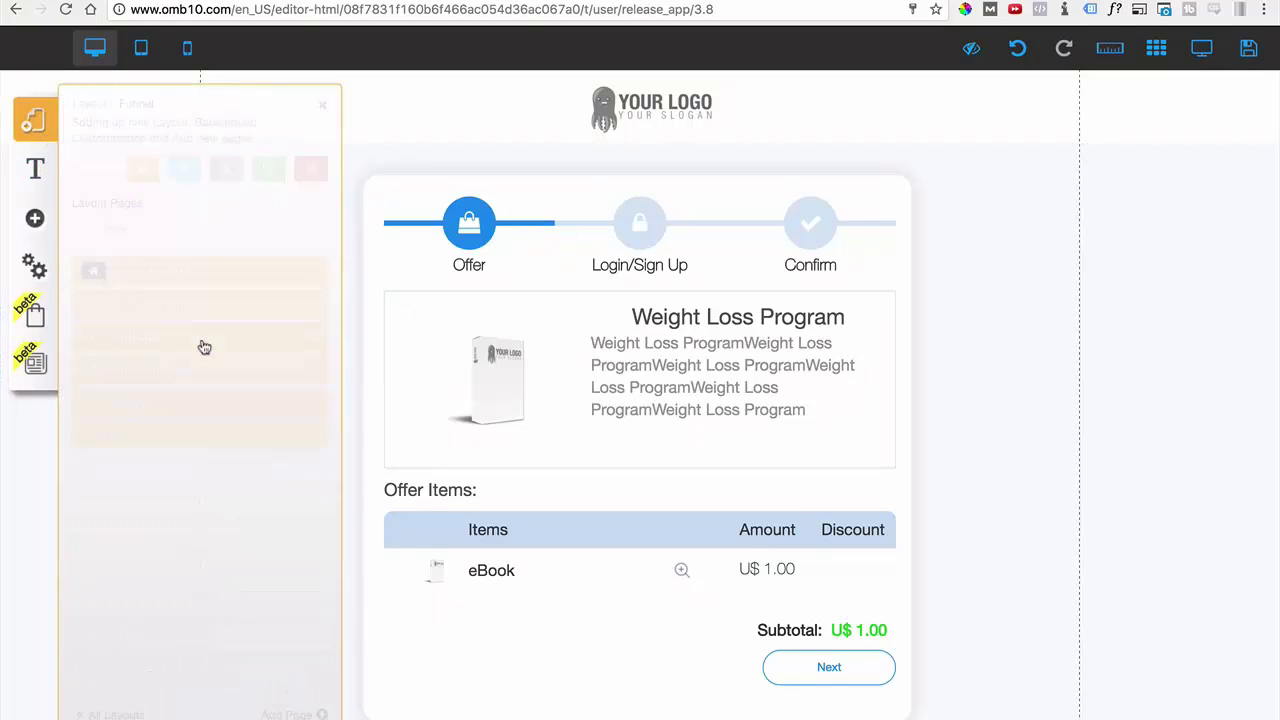
left_click(160, 372)
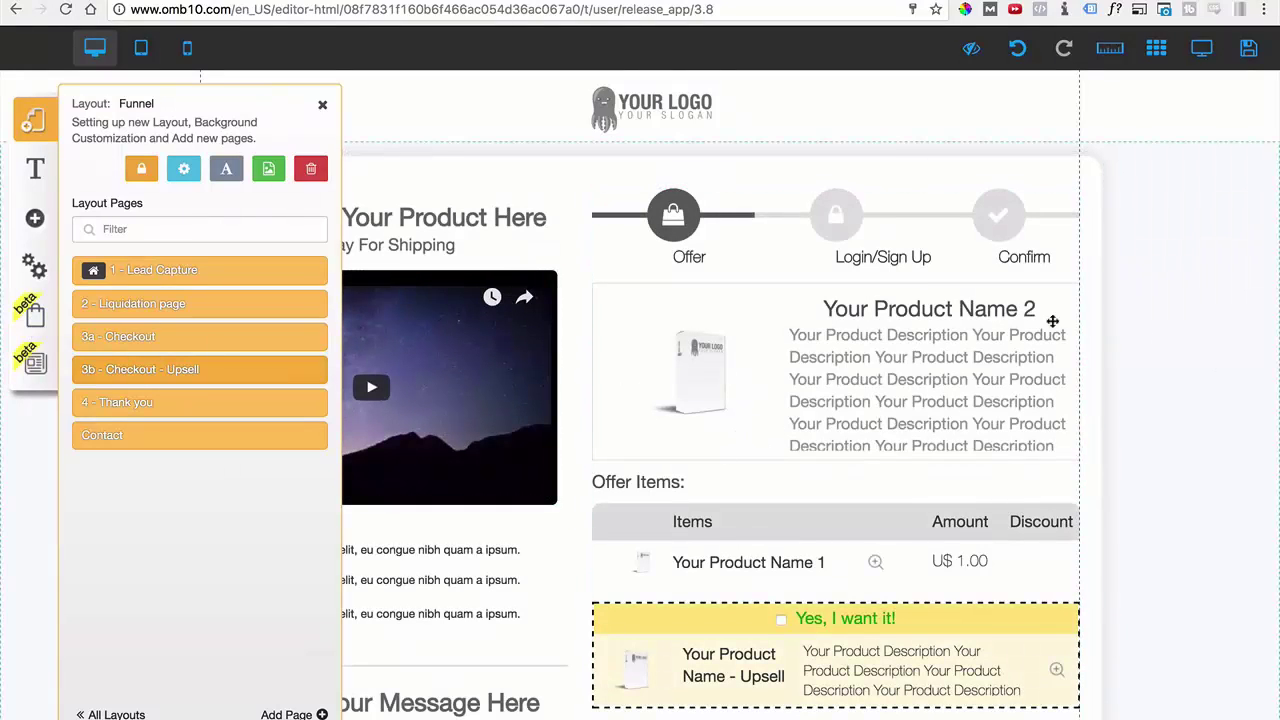
- Edit the "Your Product Name 2" offer and set its title to "This is my UPSELL Offer"
left_click(36, 316)
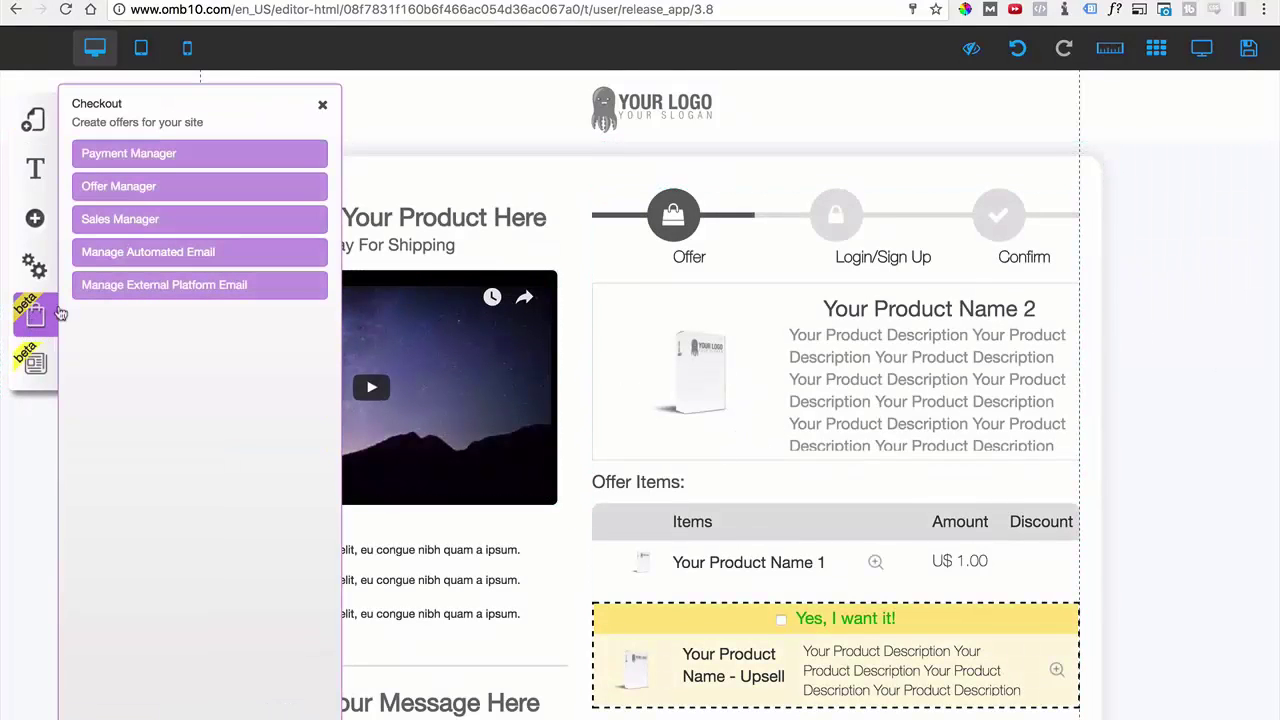
left_click(110, 186)
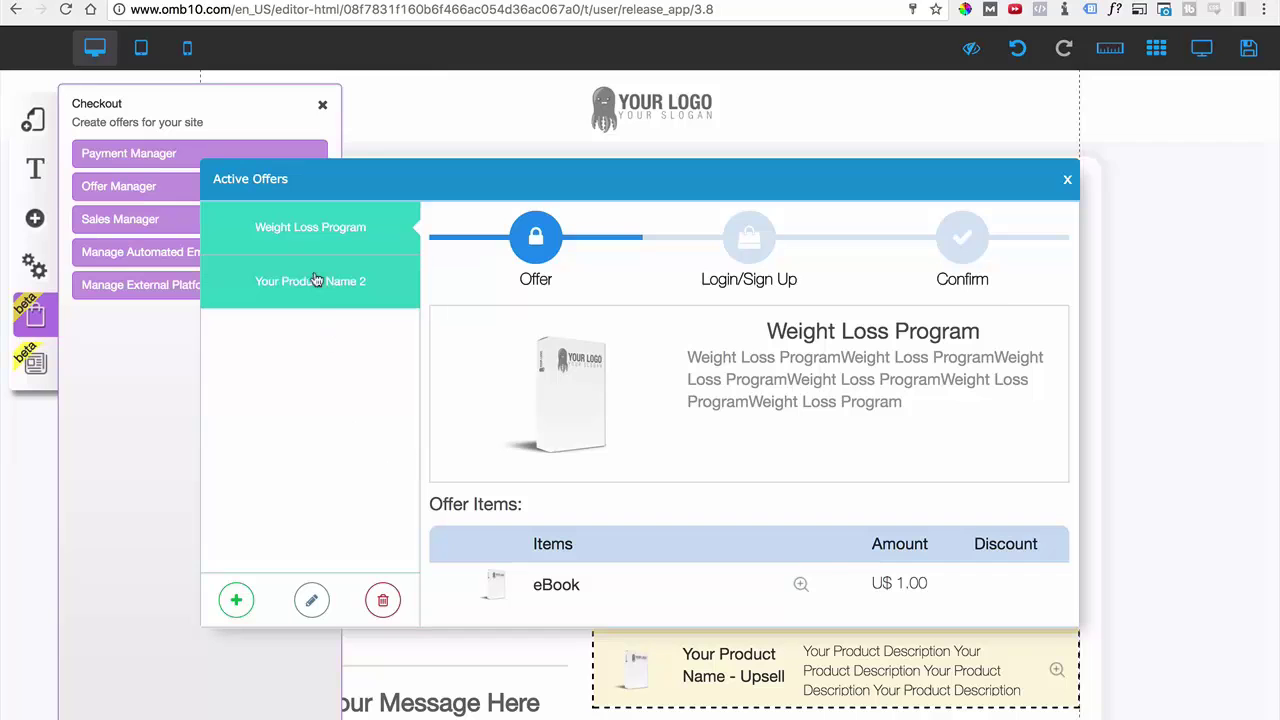
left_click(271, 308)
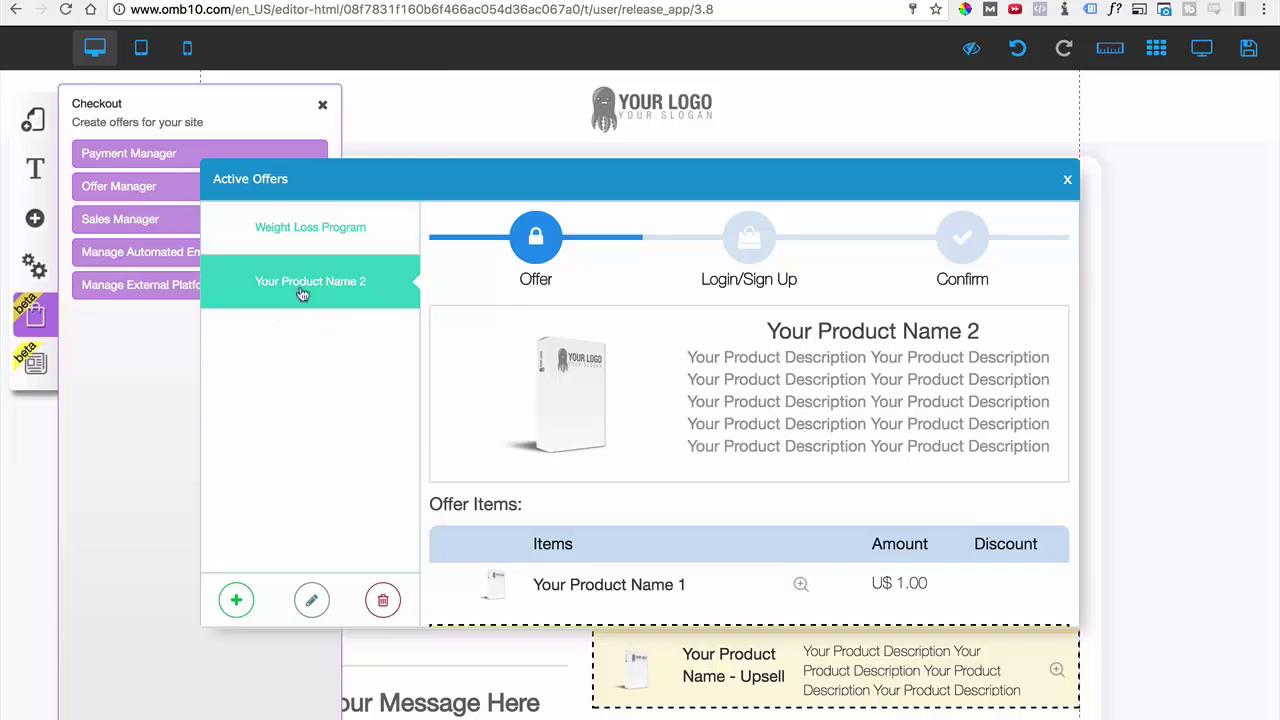
left_click(311, 600)
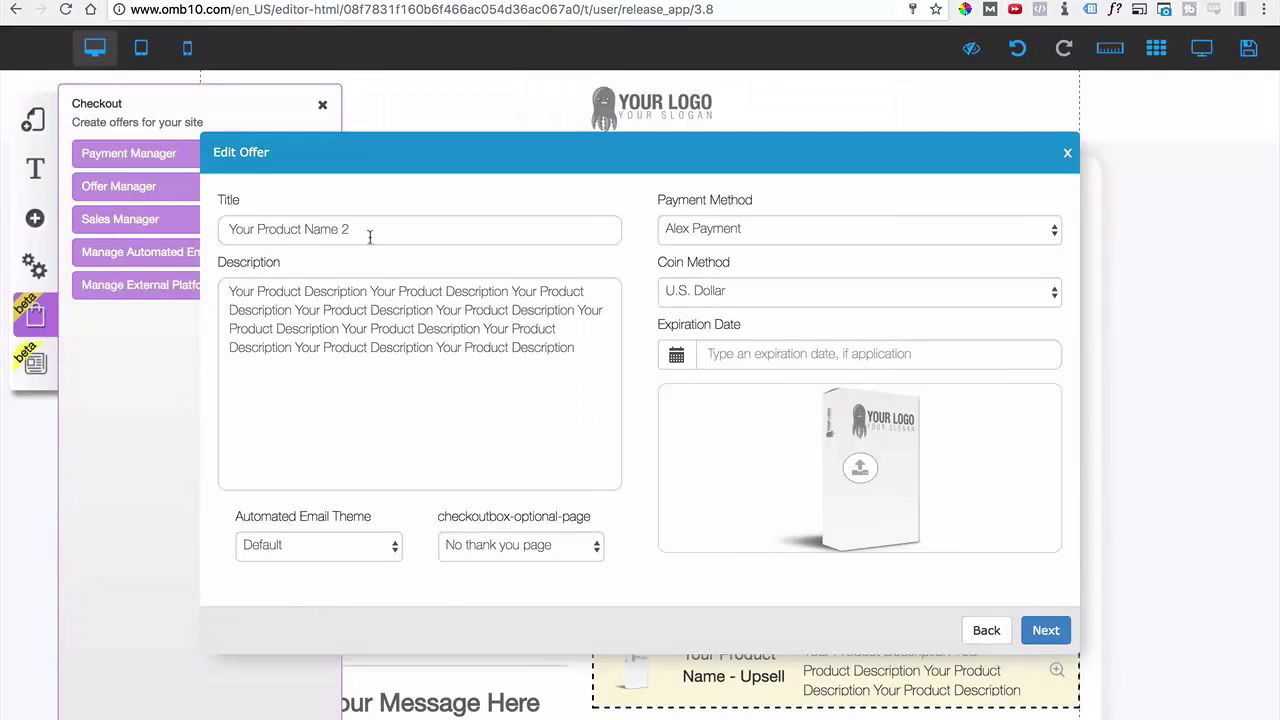
left_click_drag(369, 236, 153, 232)
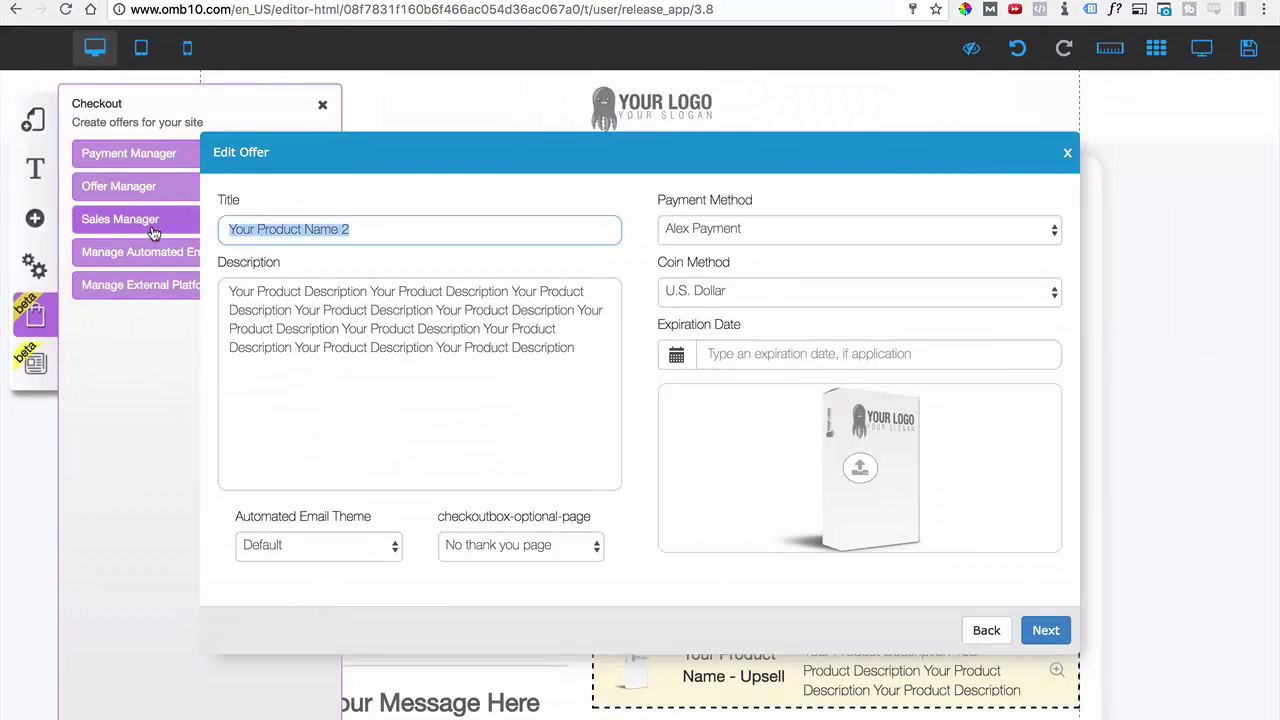
type("This is my UPSELL Offer")
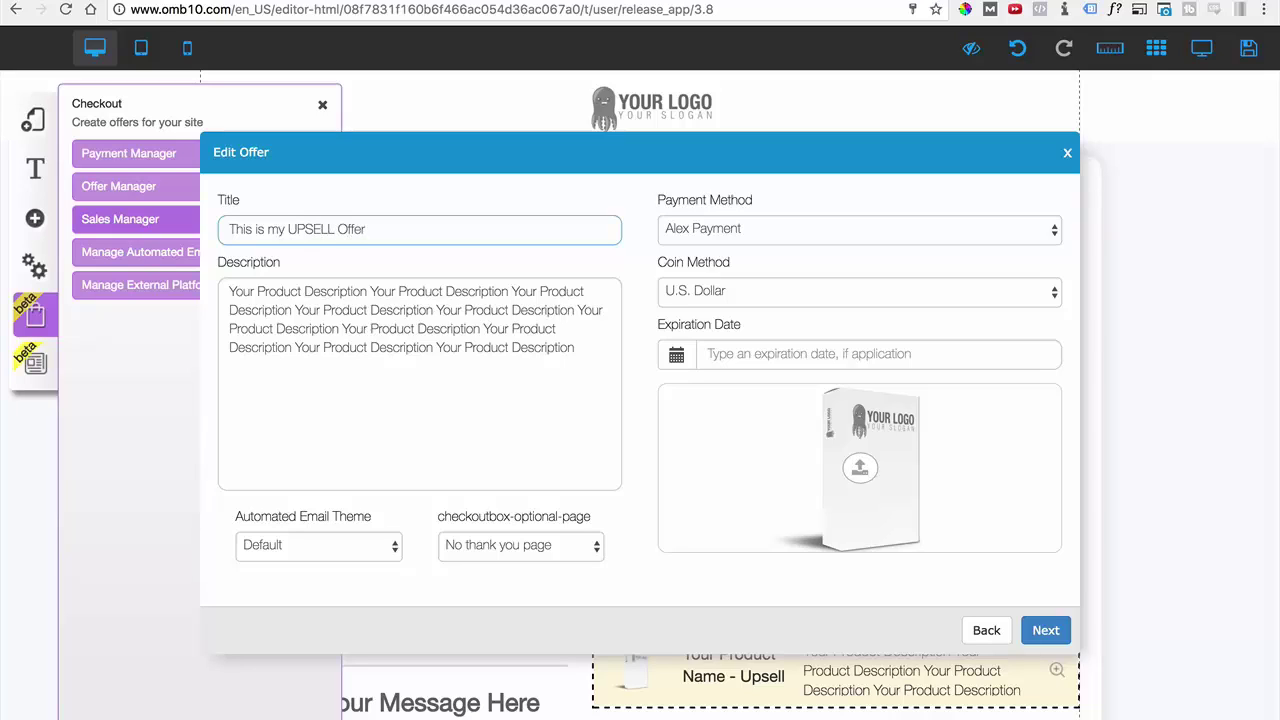
- Replace the offer's description with the title text "This is my UPSELL Offer" repeated five times
left_click_drag(366, 229, 140, 222)
key("ctrl+c")
left_click(265, 340)
key("ctrl+a")
key("ctrl+v")
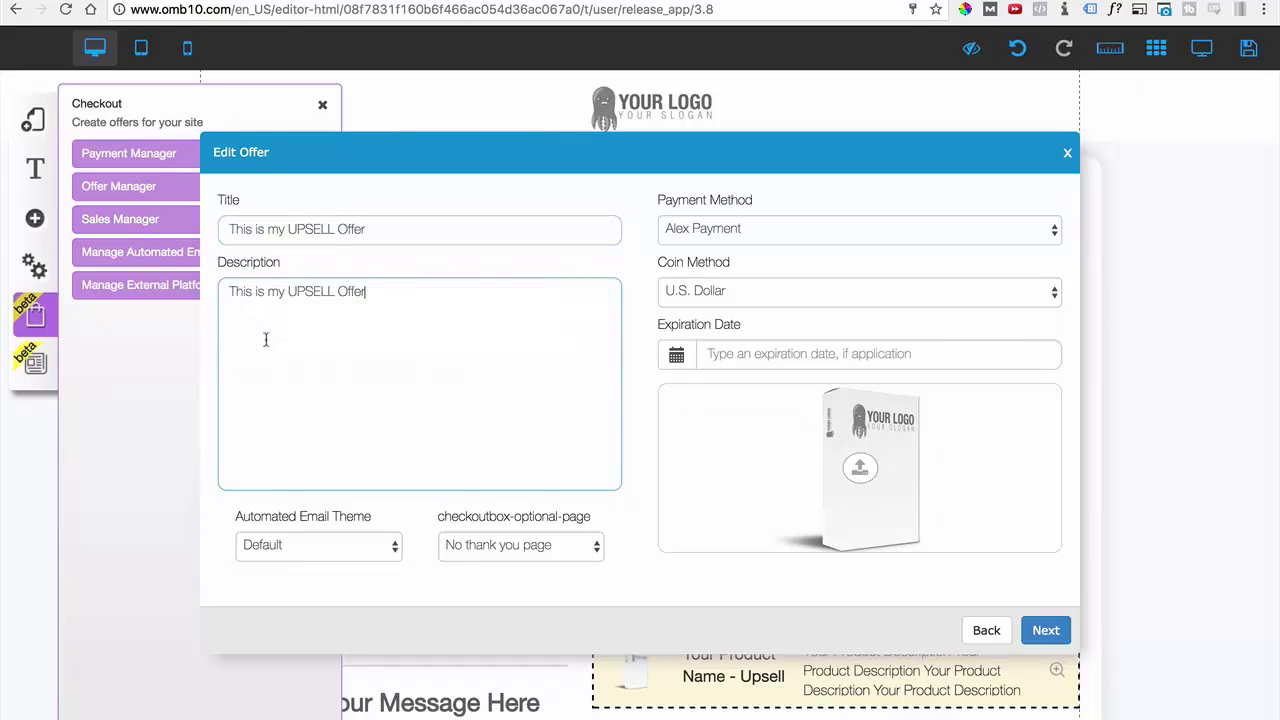
key("ctrl+v")
key("ctrl+v")
key("ctrl+v")
key("ctrl+v")
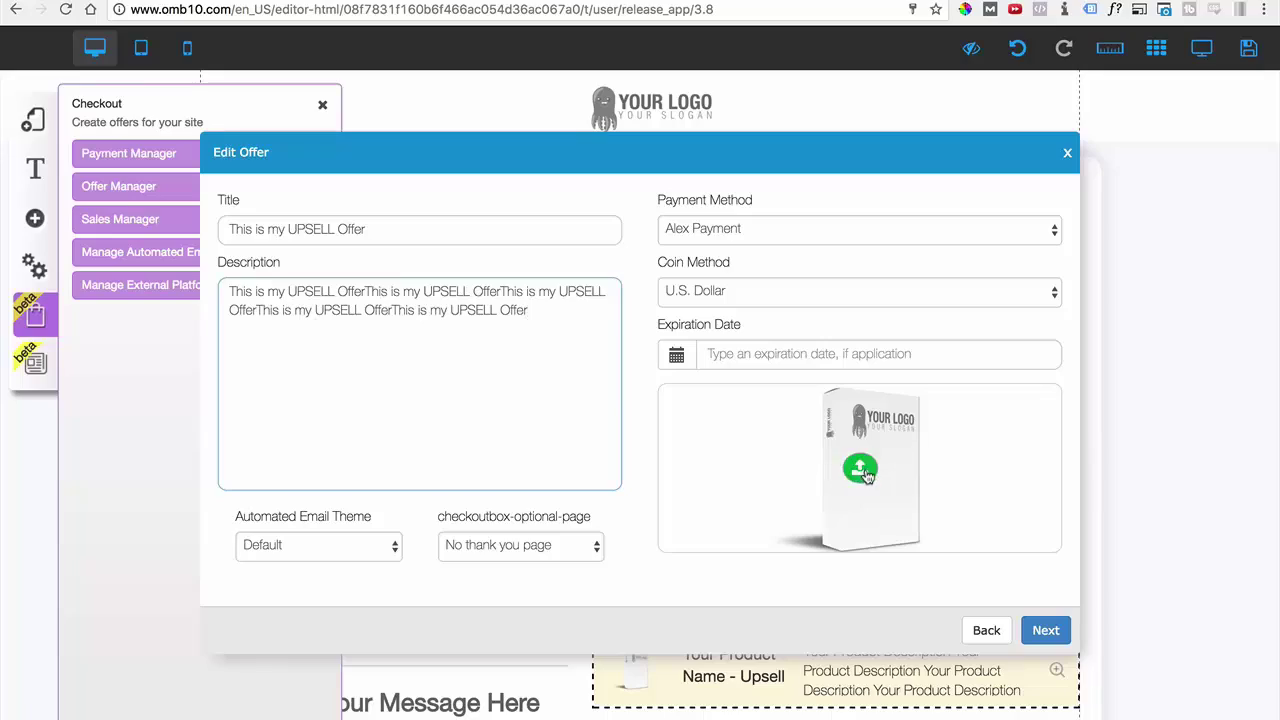
- Replace the upsell offer's image with the black "logo" picture from My files
left_click(860, 468)
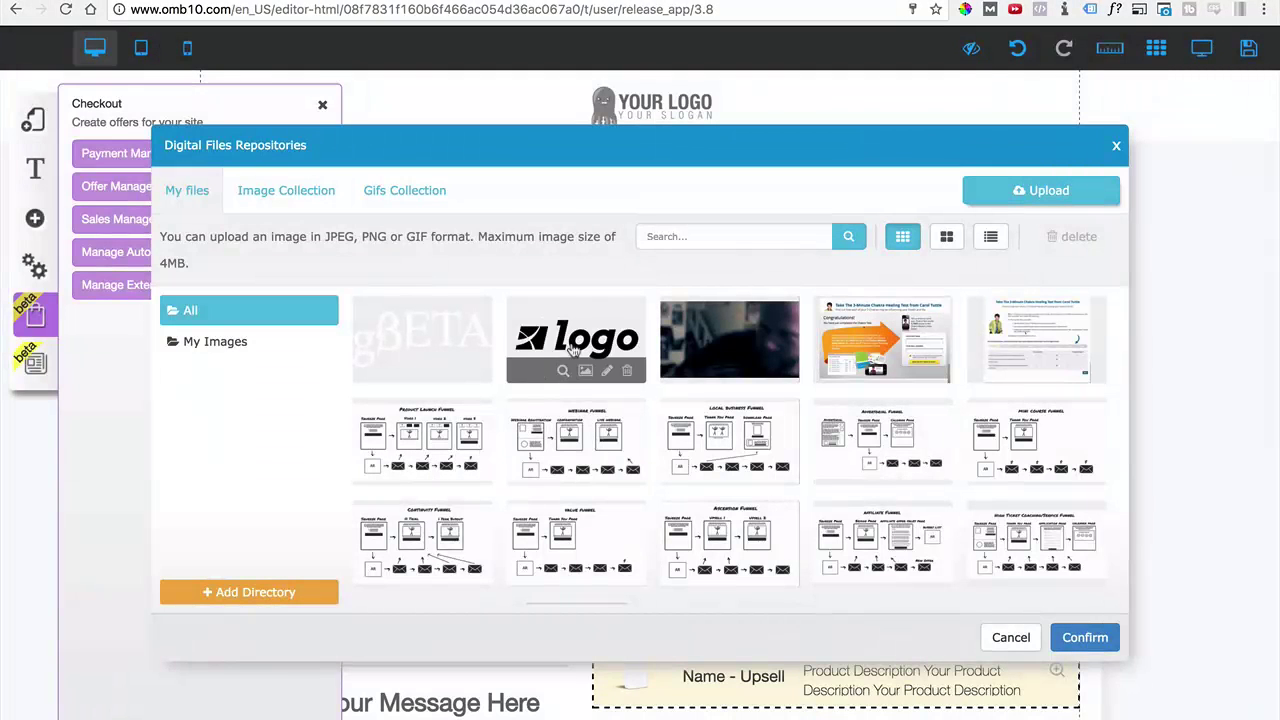
left_click(571, 348)
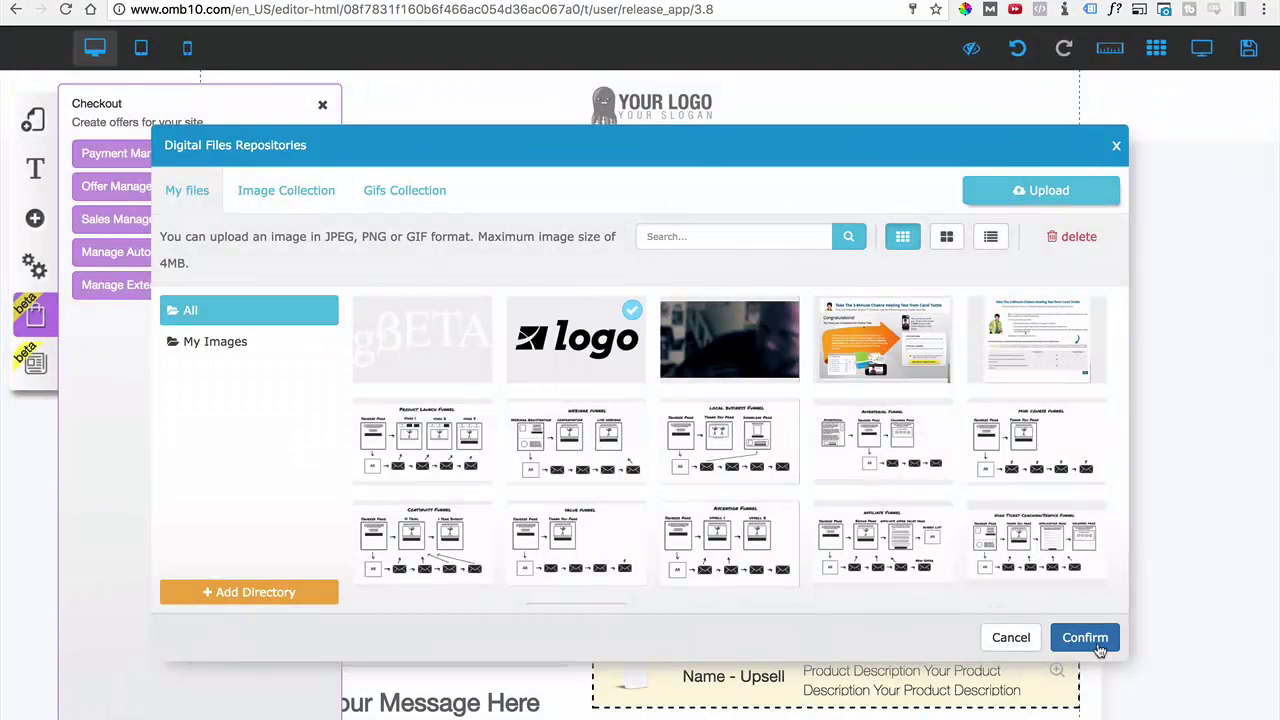
left_click(1090, 640)
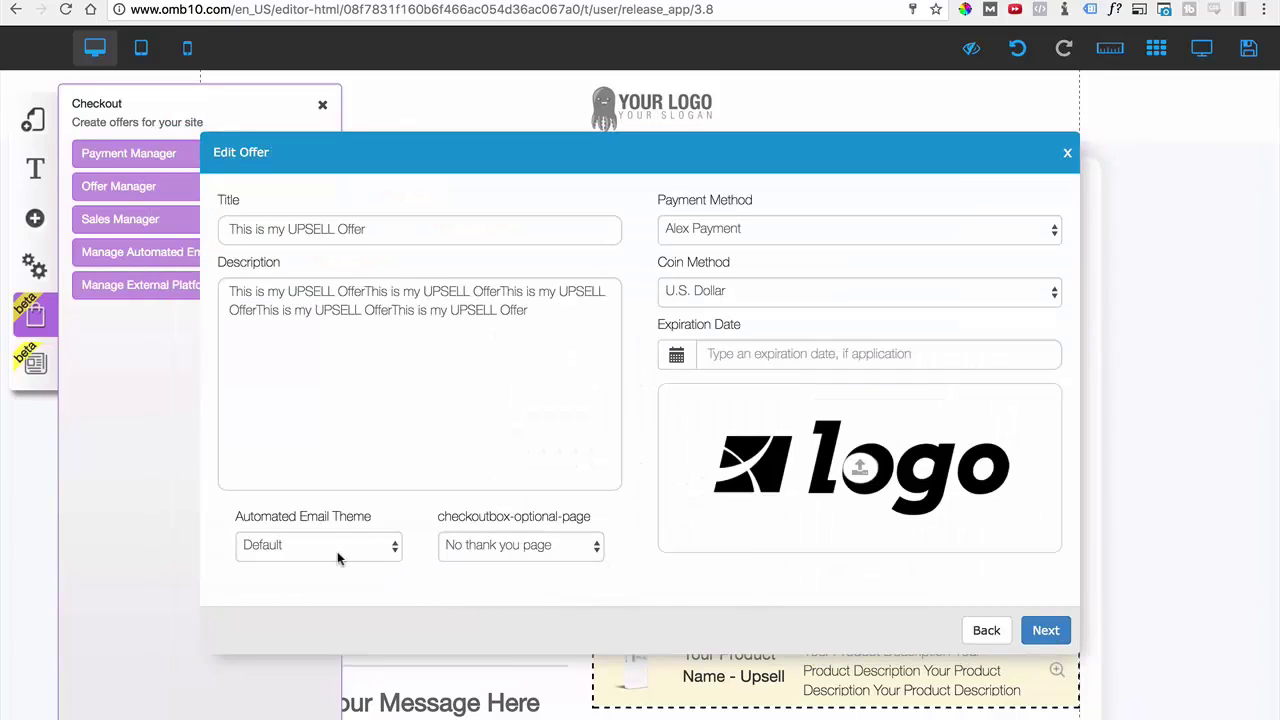
- Continue to the upsell offer's items and rename Item 1 as "Video Offer"
scroll(536, 535, "down", 1)
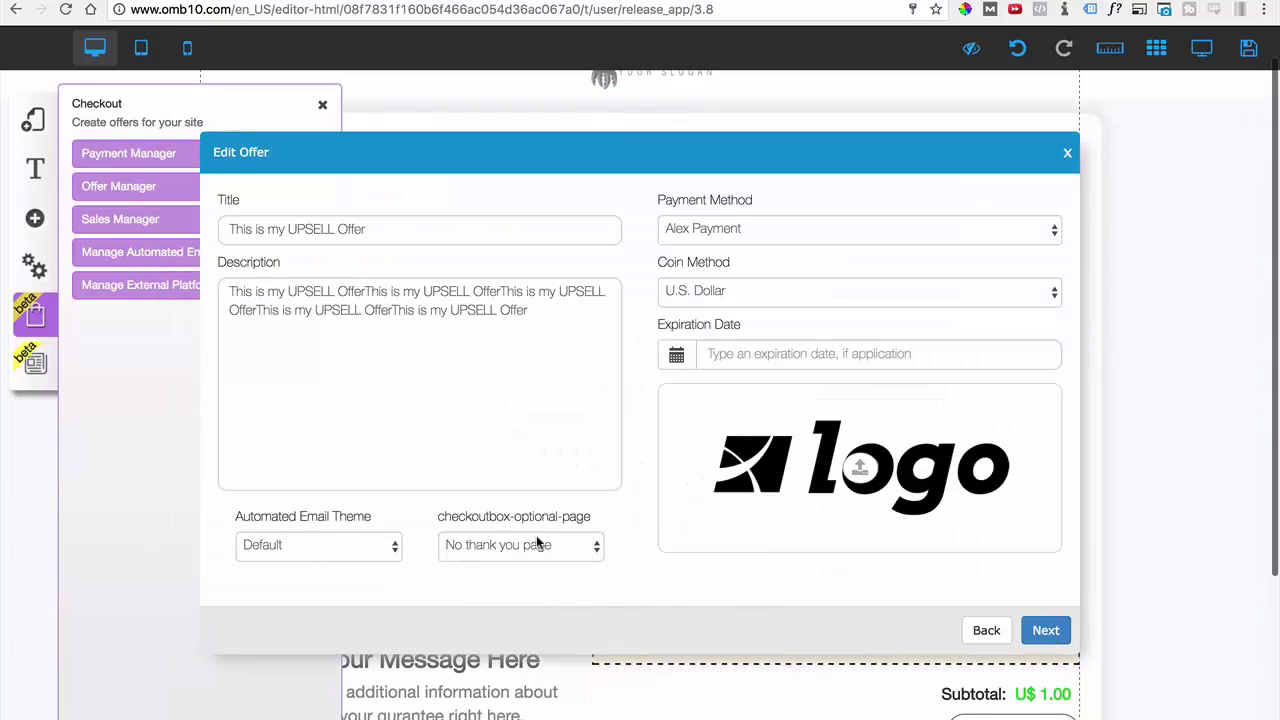
scroll(536, 535, "up", 1)
left_click(1052, 637)
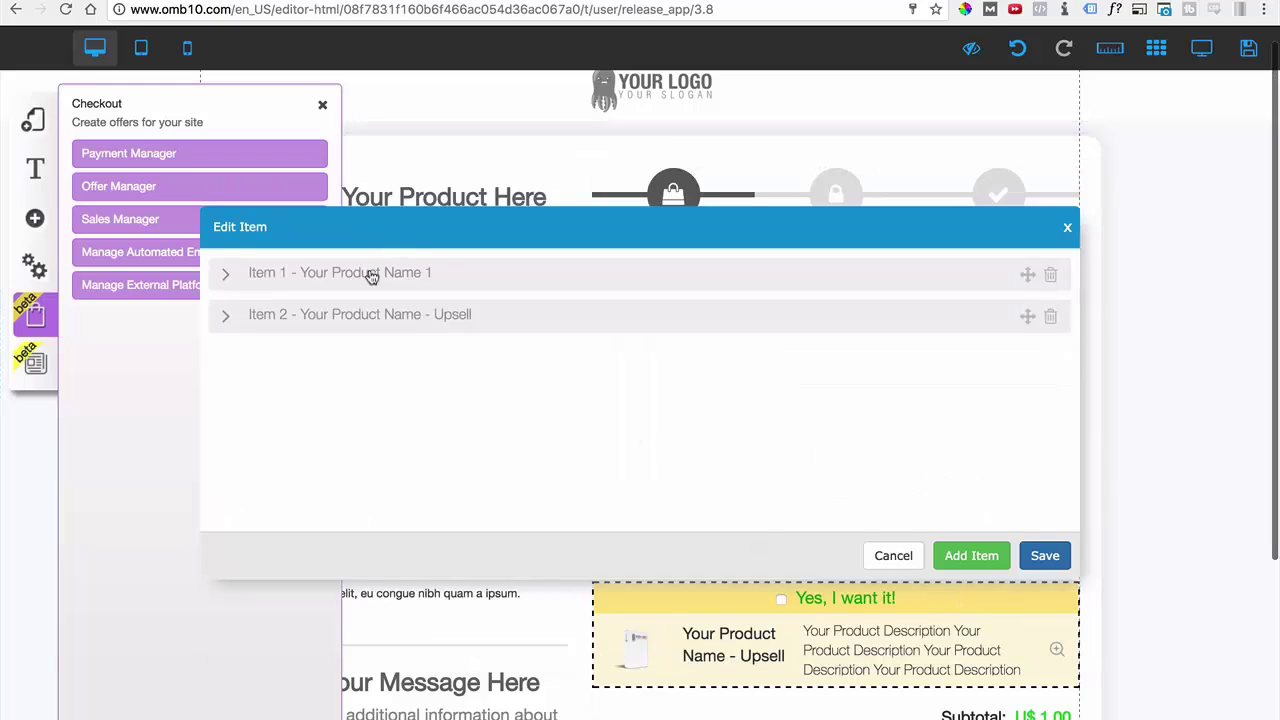
left_click(298, 286)
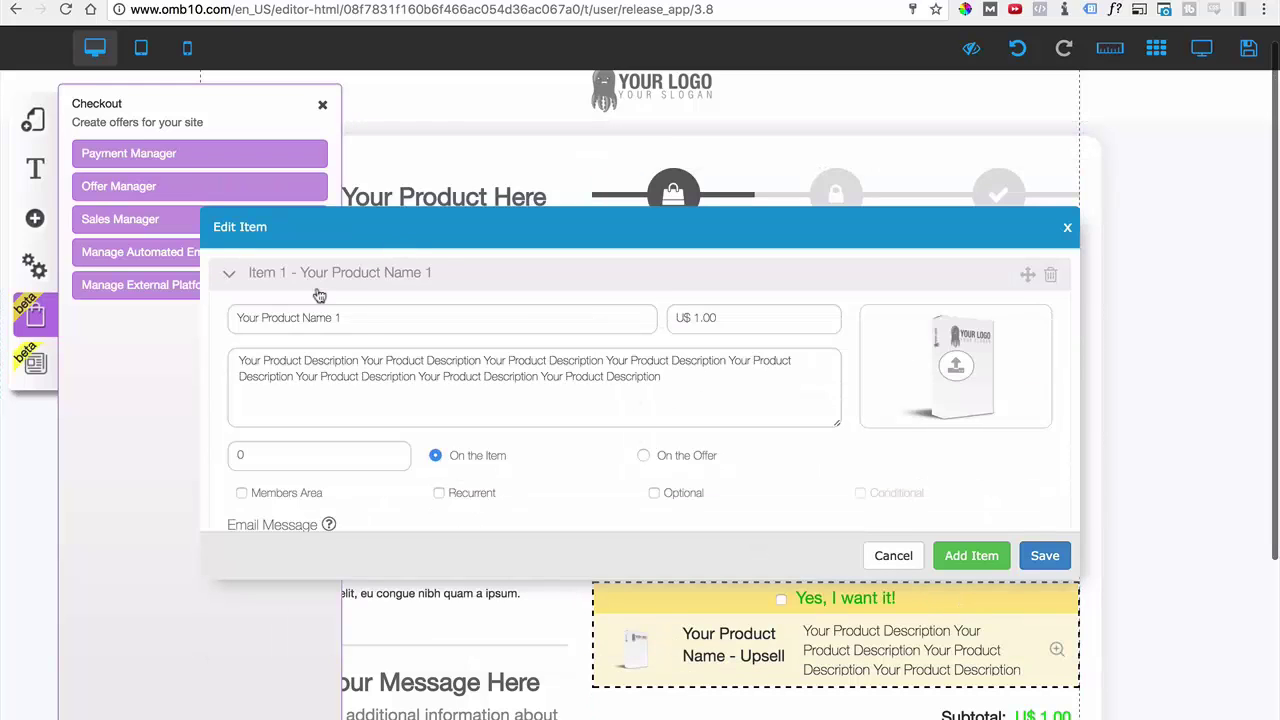
left_click_drag(371, 317, 187, 314)
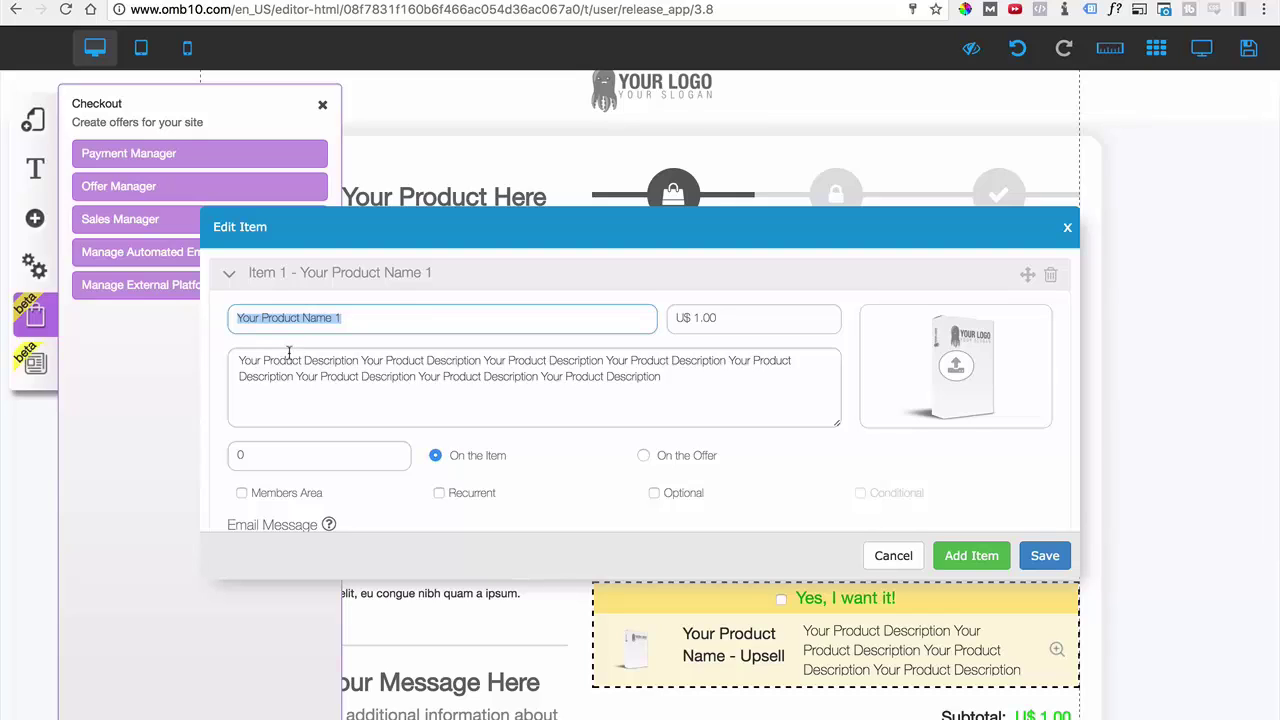
type("Video Offer")
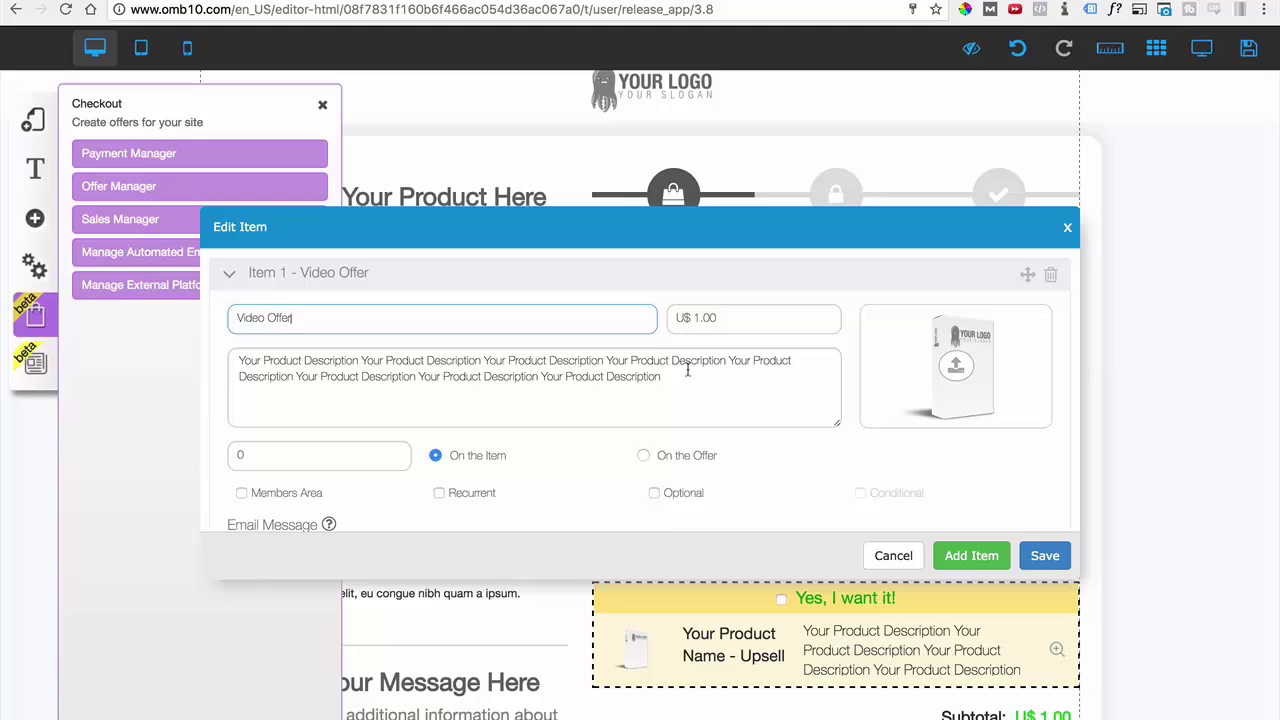
- Replace Item 1's description with its name "Video Offer" repeated six times
left_click(687, 370)
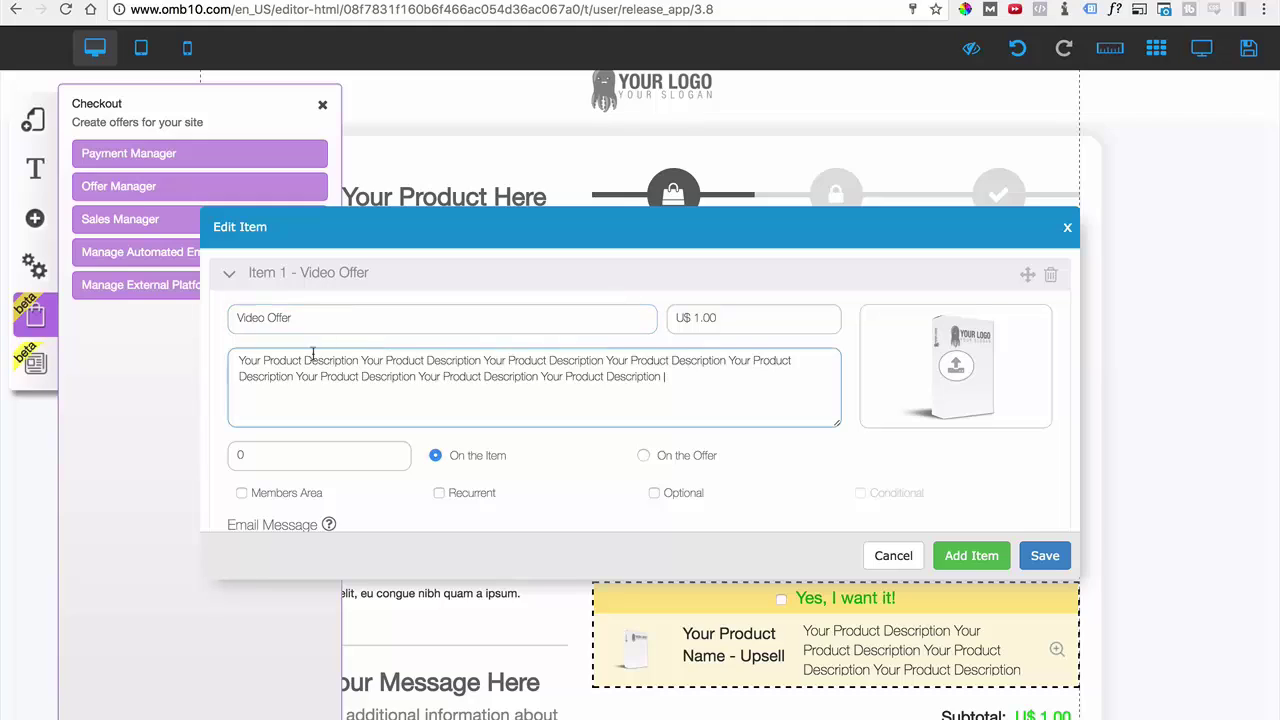
left_click_drag(295, 318, 241, 321)
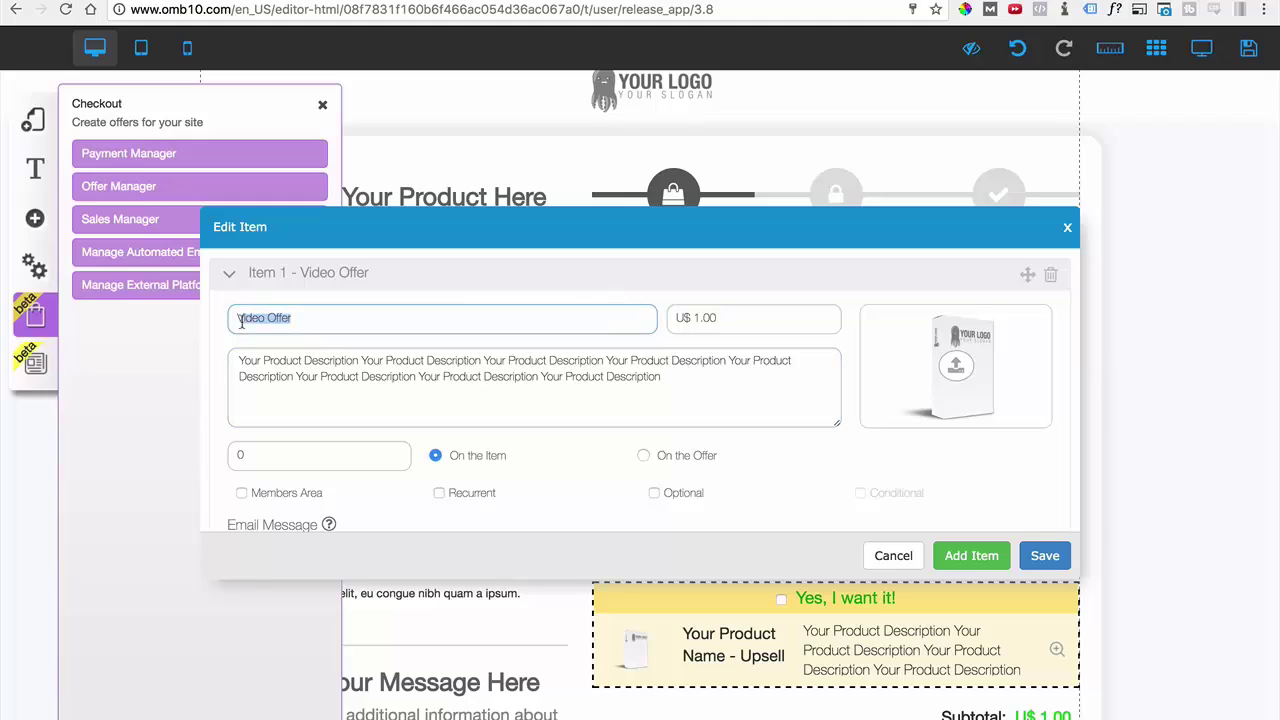
triple_click(357, 364)
key("super+v")
key("super+v")
key("super+v")
key("super+v")
key("super+v")
key("super+v")
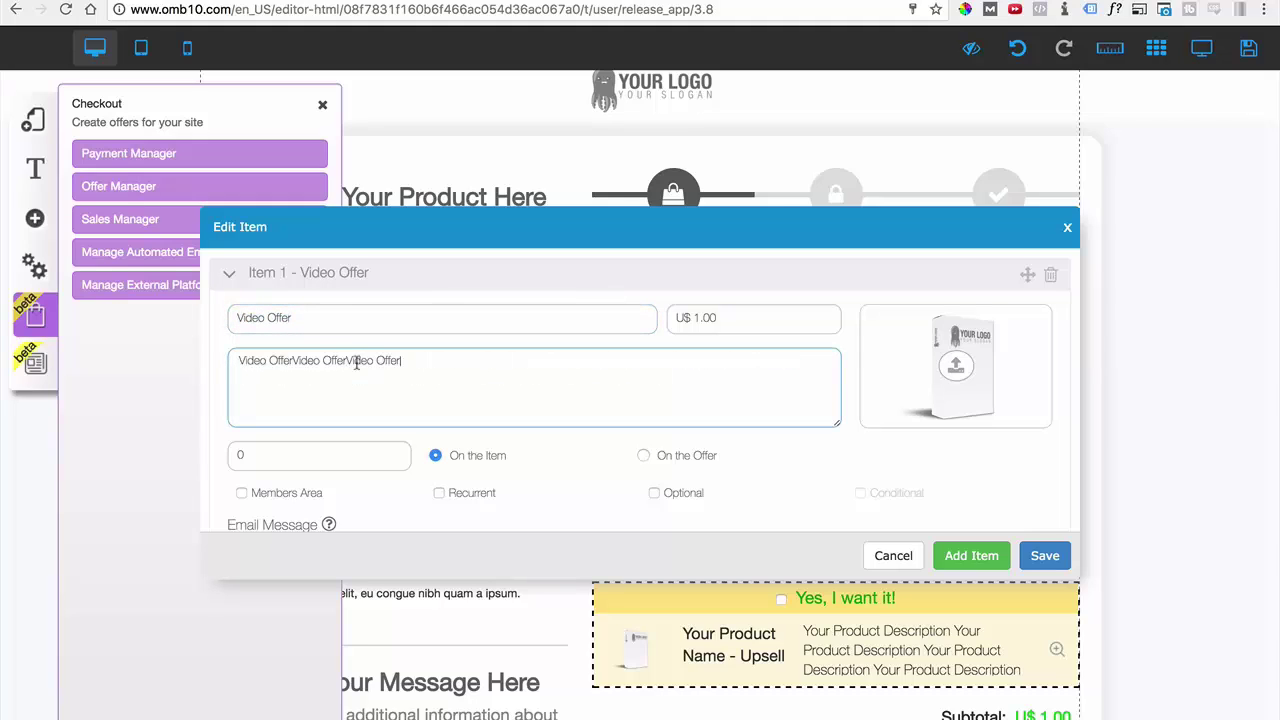
- Enter "This was successful" as the Email Message of the Video Offer item
scroll(474, 400, "down", 1)
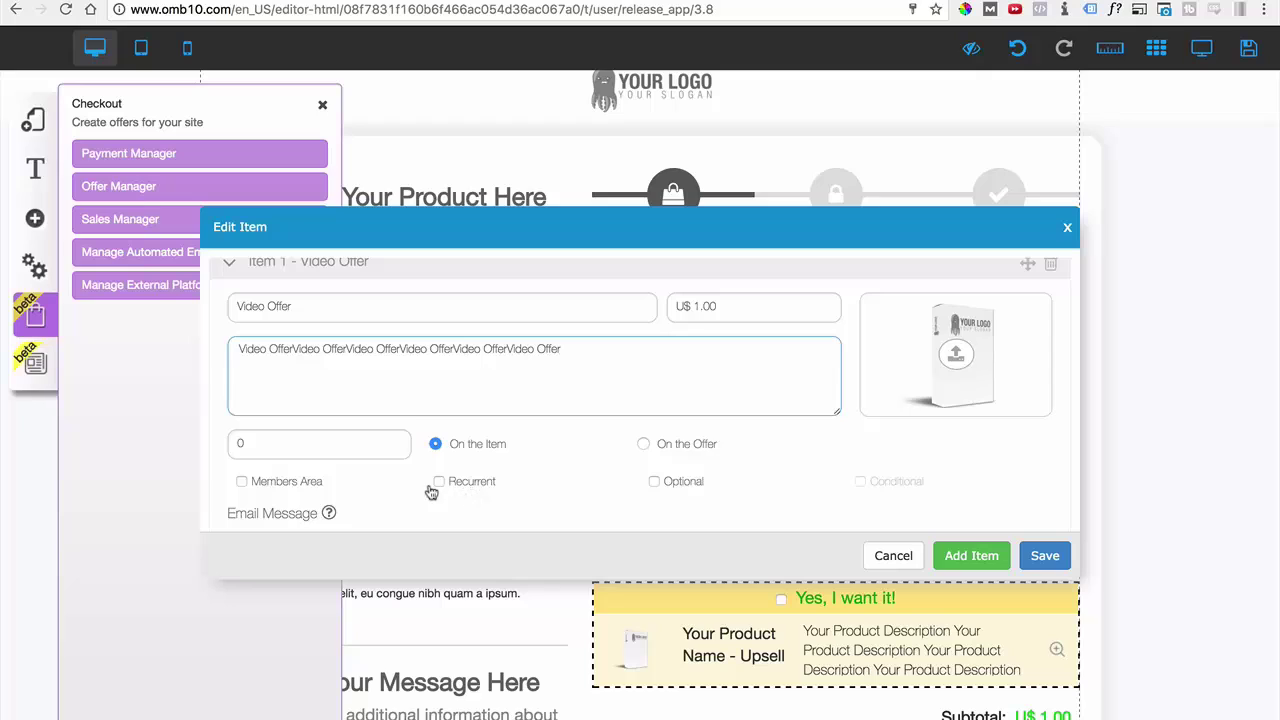
scroll(432, 489, "down", 1)
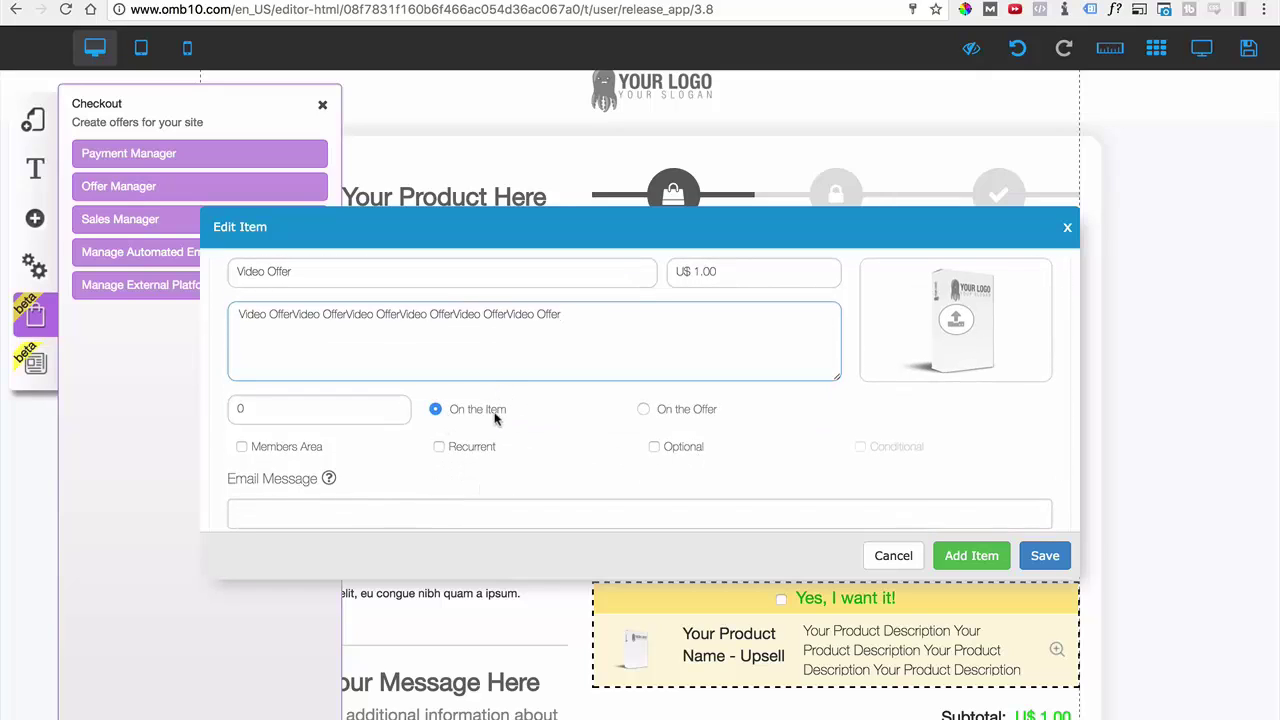
scroll(494, 418, "down", 2)
left_click(419, 451)
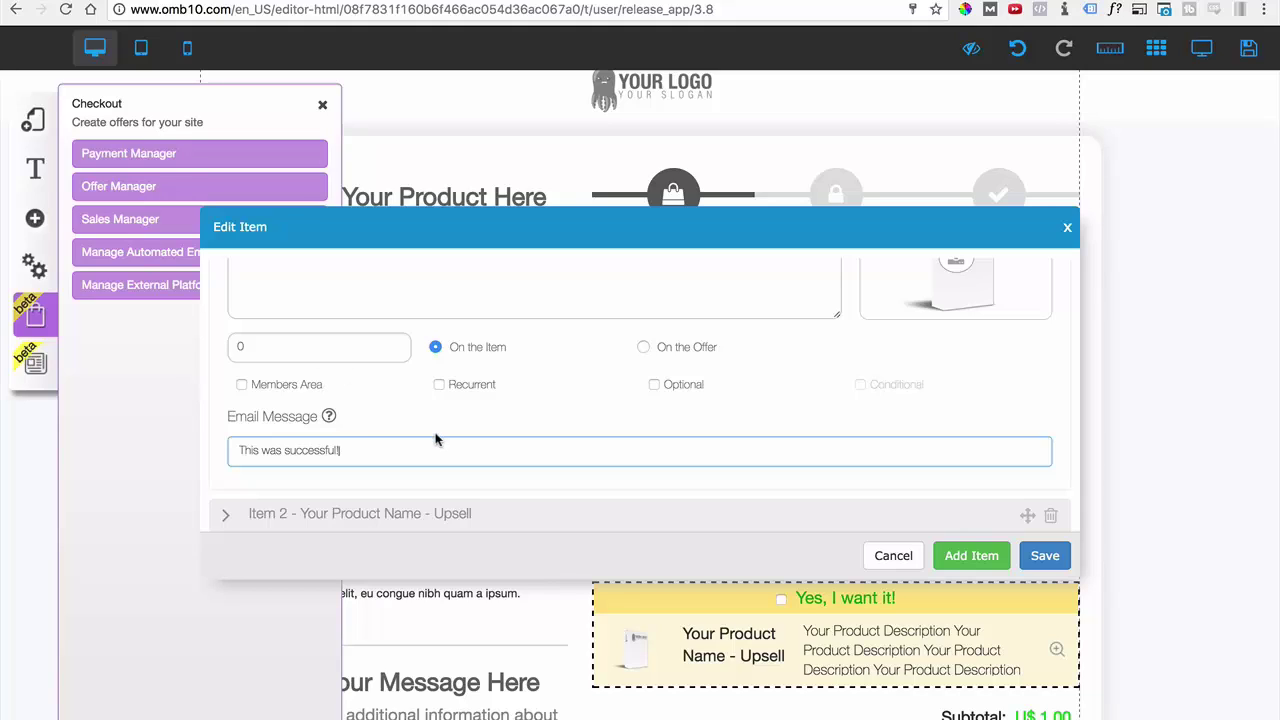
- Save the upsell offer with its edited Video Offer item, confirm, and close the active offers list
scroll(822, 414, "up", 2)
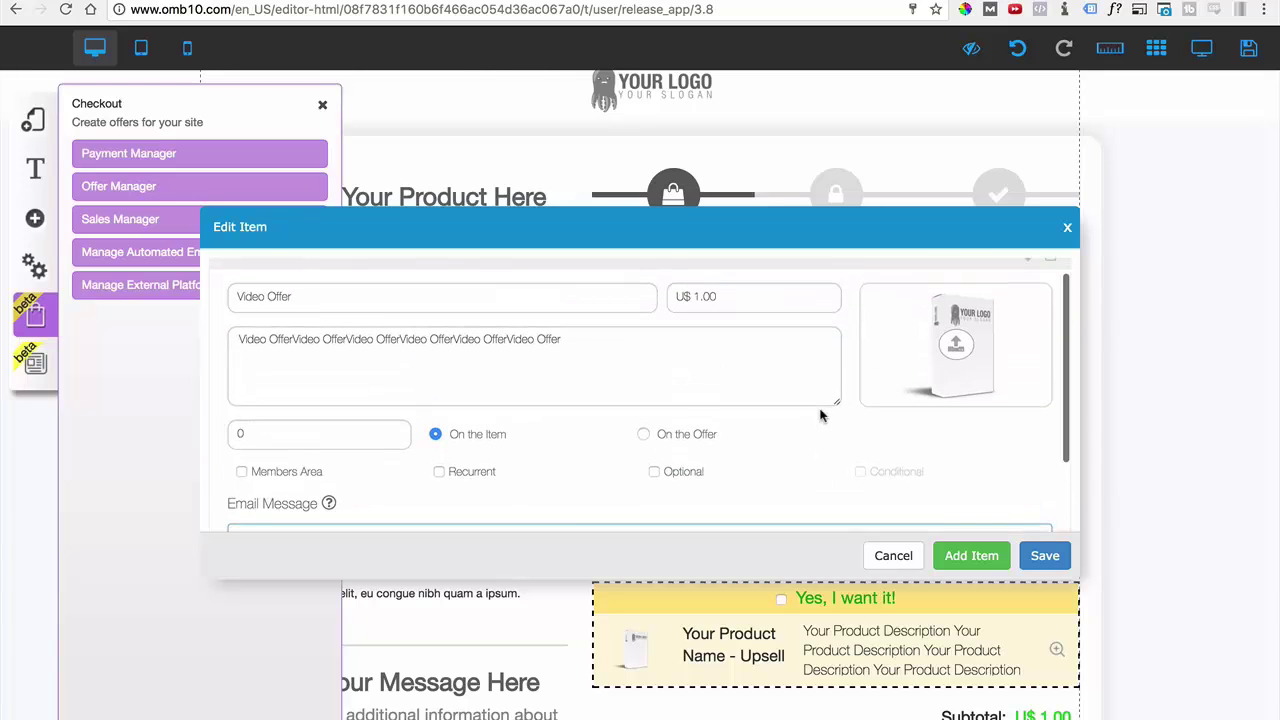
scroll(656, 409, "down", 2)
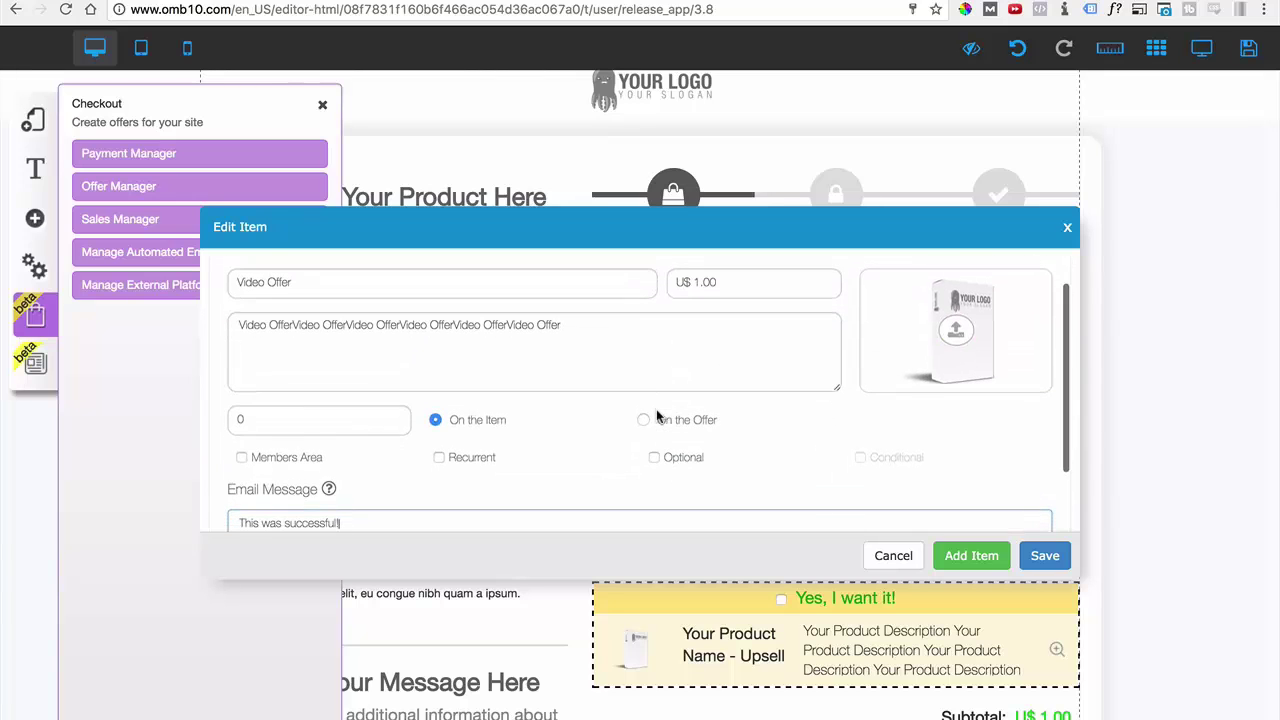
left_click(1044, 557)
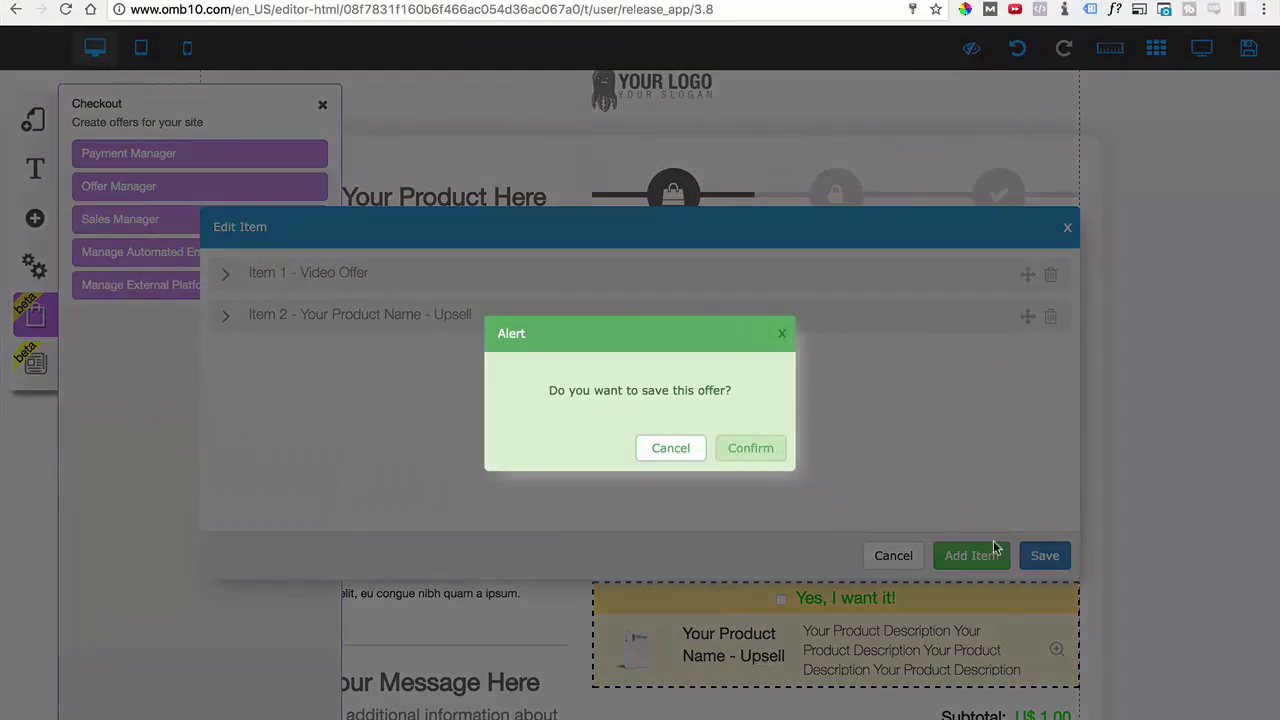
left_click(752, 449)
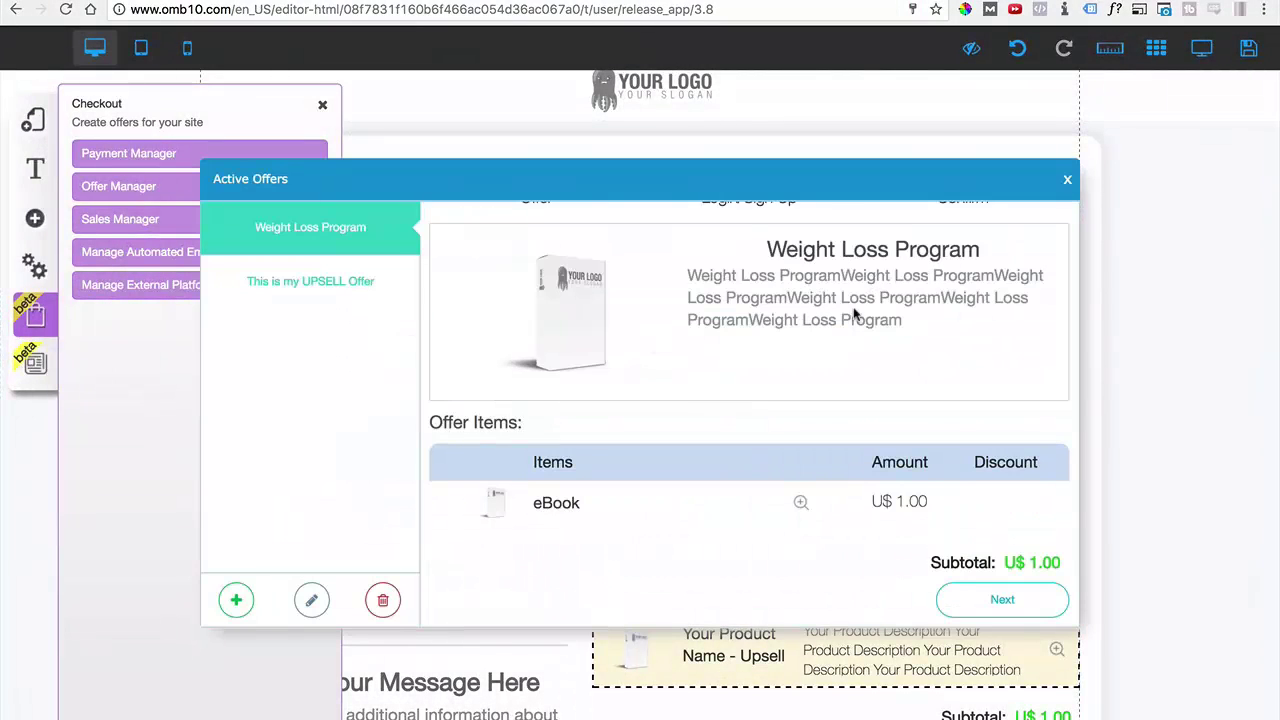
left_click(1067, 180)
- Replace the page's existing checkout element with a new checkout for "This is my UPSELL Offer"
left_click(772, 322)
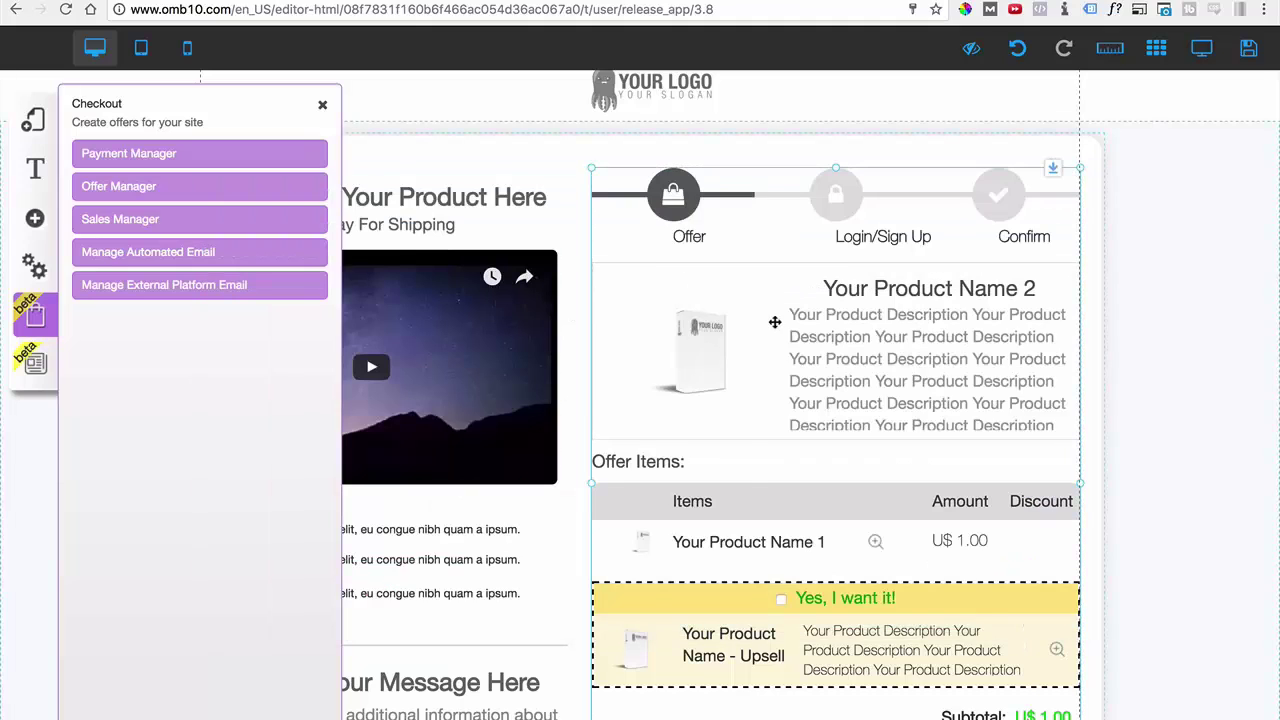
left_click(706, 427)
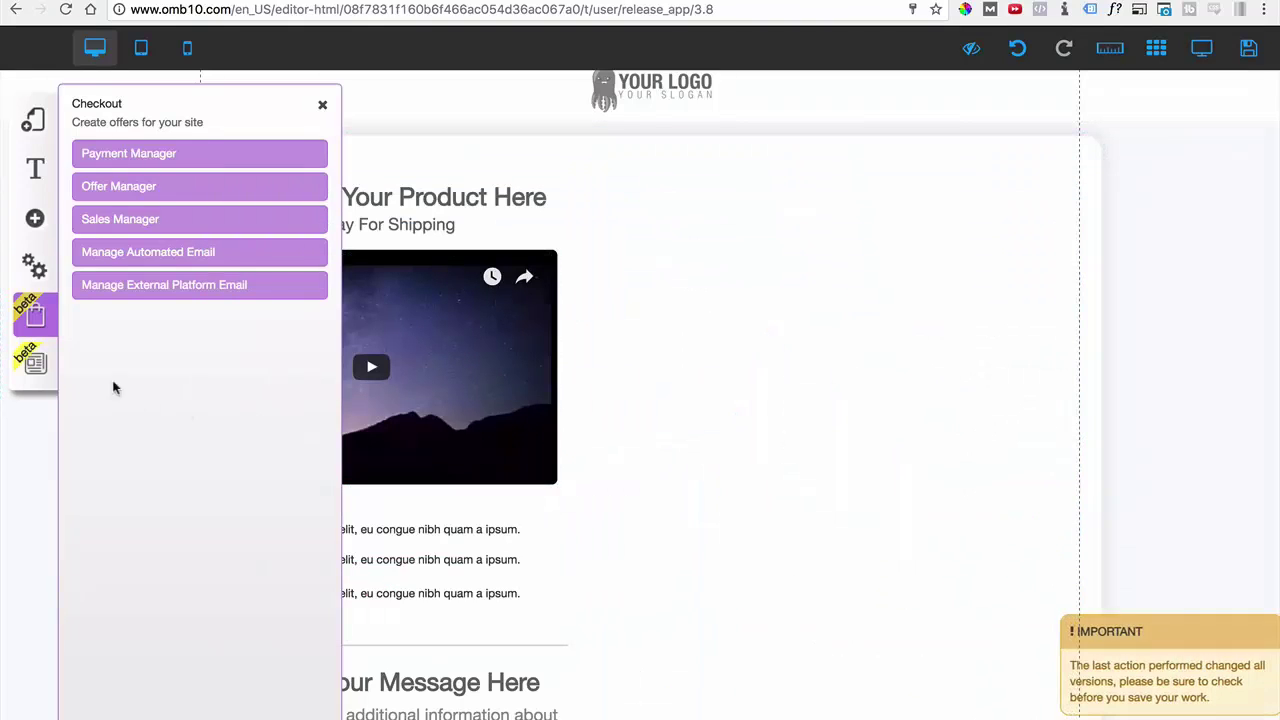
left_click(33, 224)
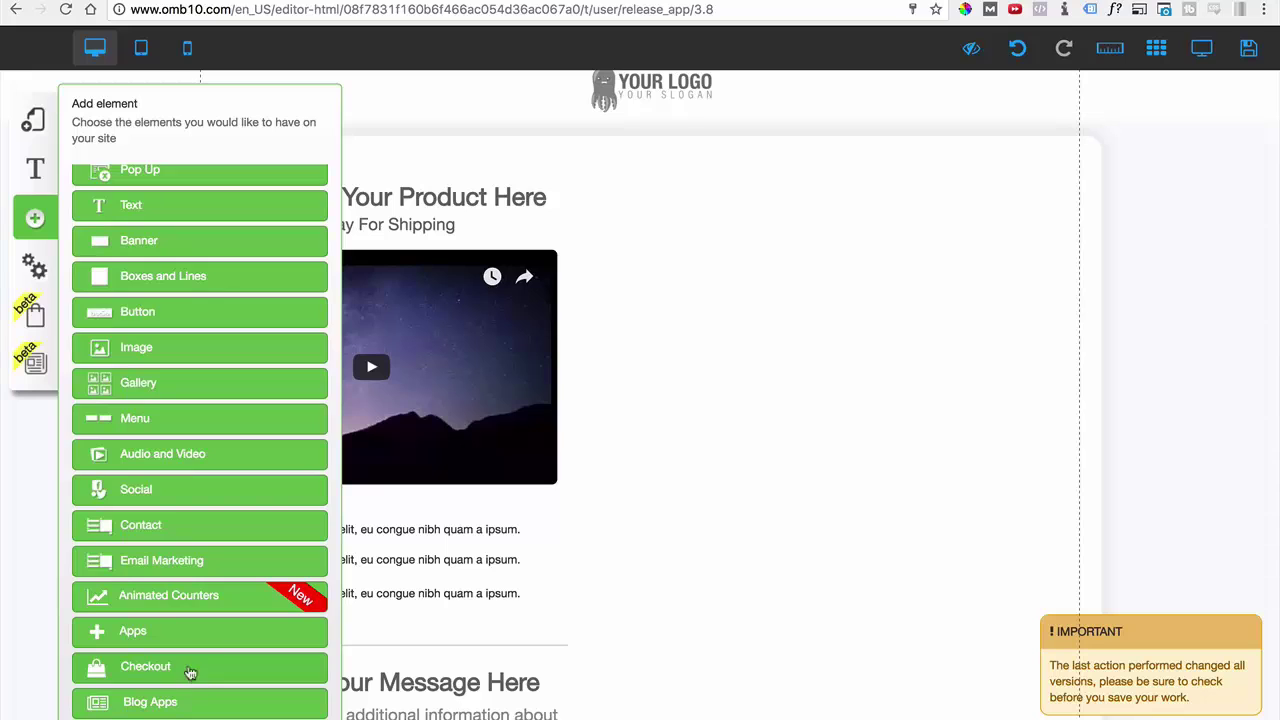
left_click(190, 672)
left_click(90, 218)
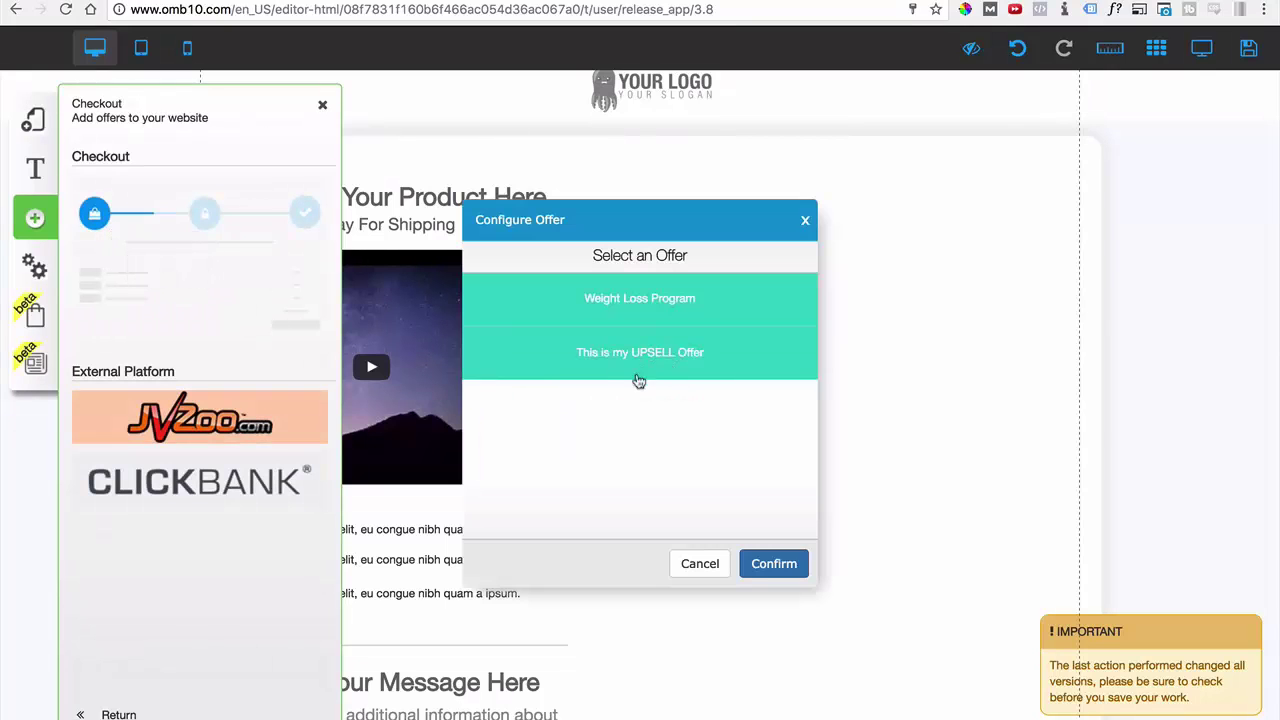
left_click(664, 361)
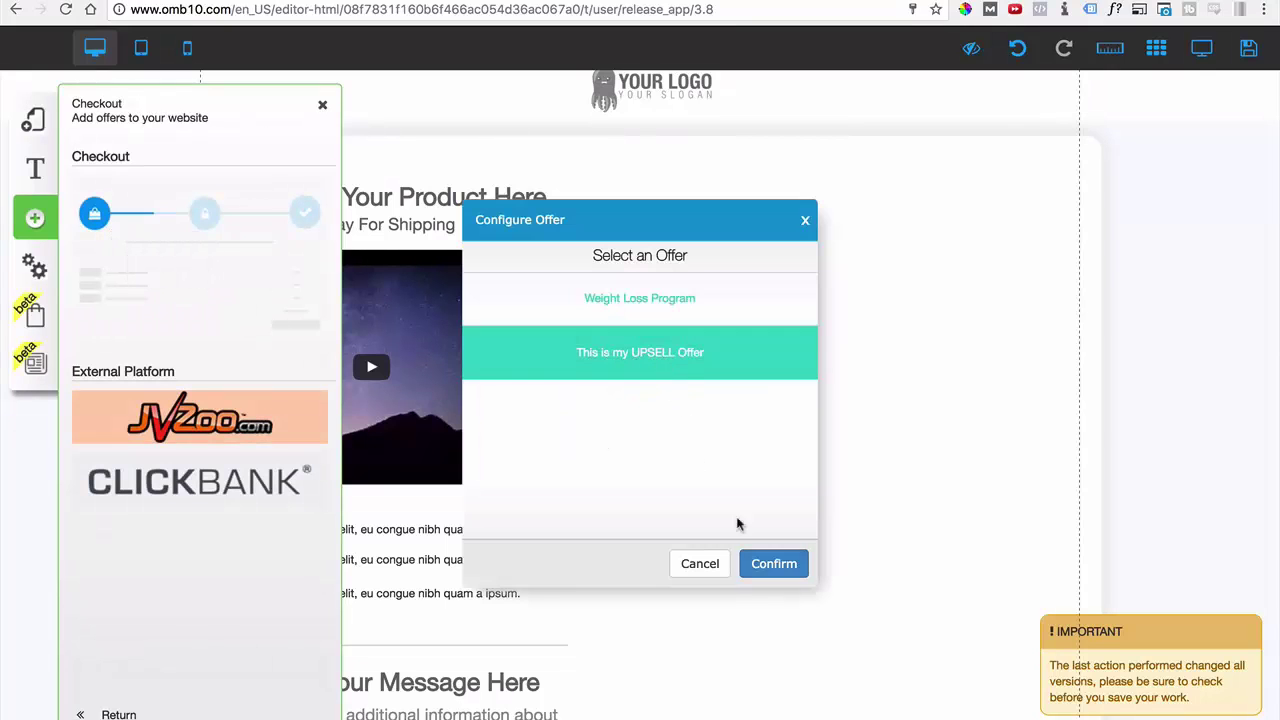
left_click(774, 564)
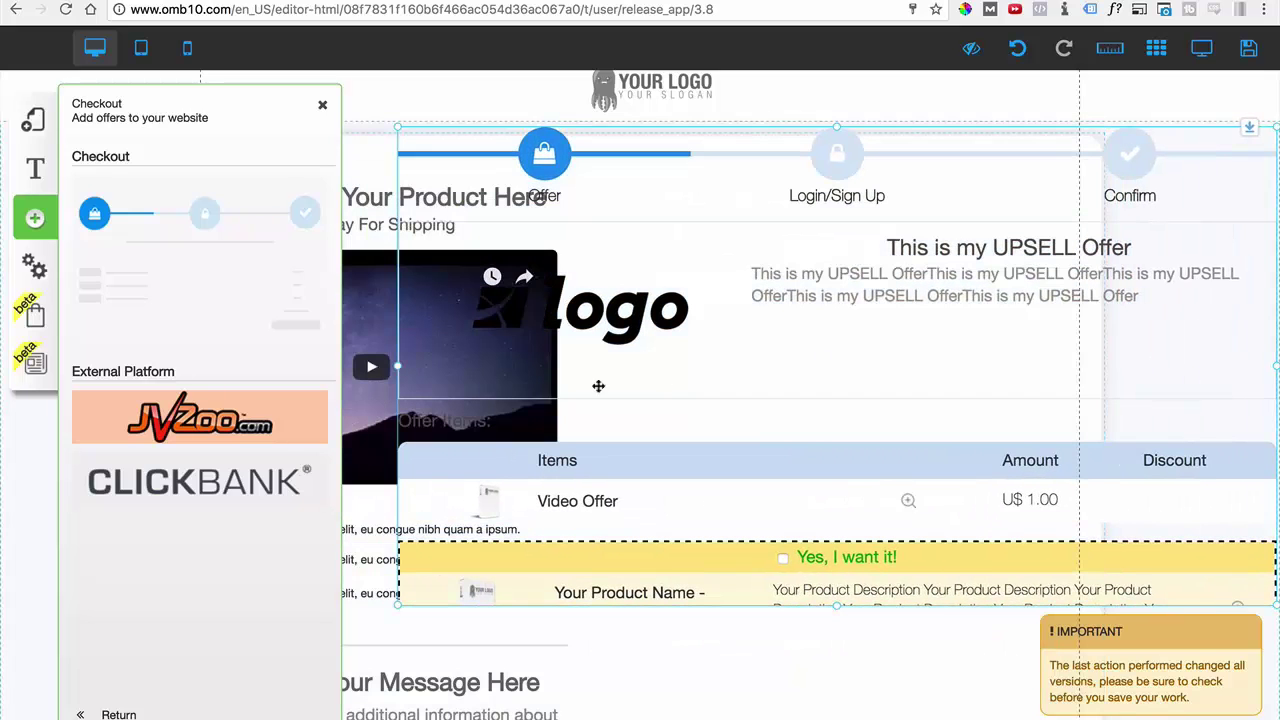
- Narrow the upsell checkout to fit the empty column beside the video and extend its height to include the Next button
left_click_drag(397, 370, 831, 360)
left_click_drag(889, 397, 1078, 397)
scroll(810, 391, "down", 1)
scroll(810, 391, "down", 1)
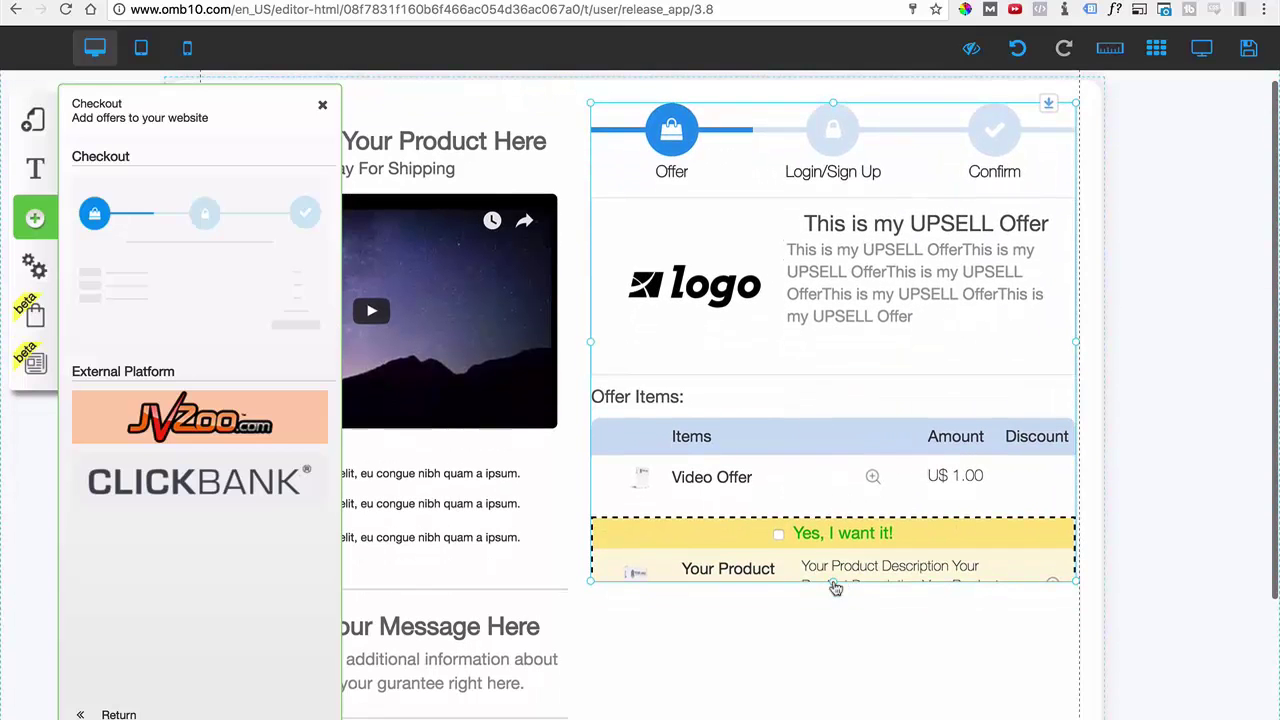
left_click_drag(835, 588, 840, 698)
scroll(844, 619, "down", 2)
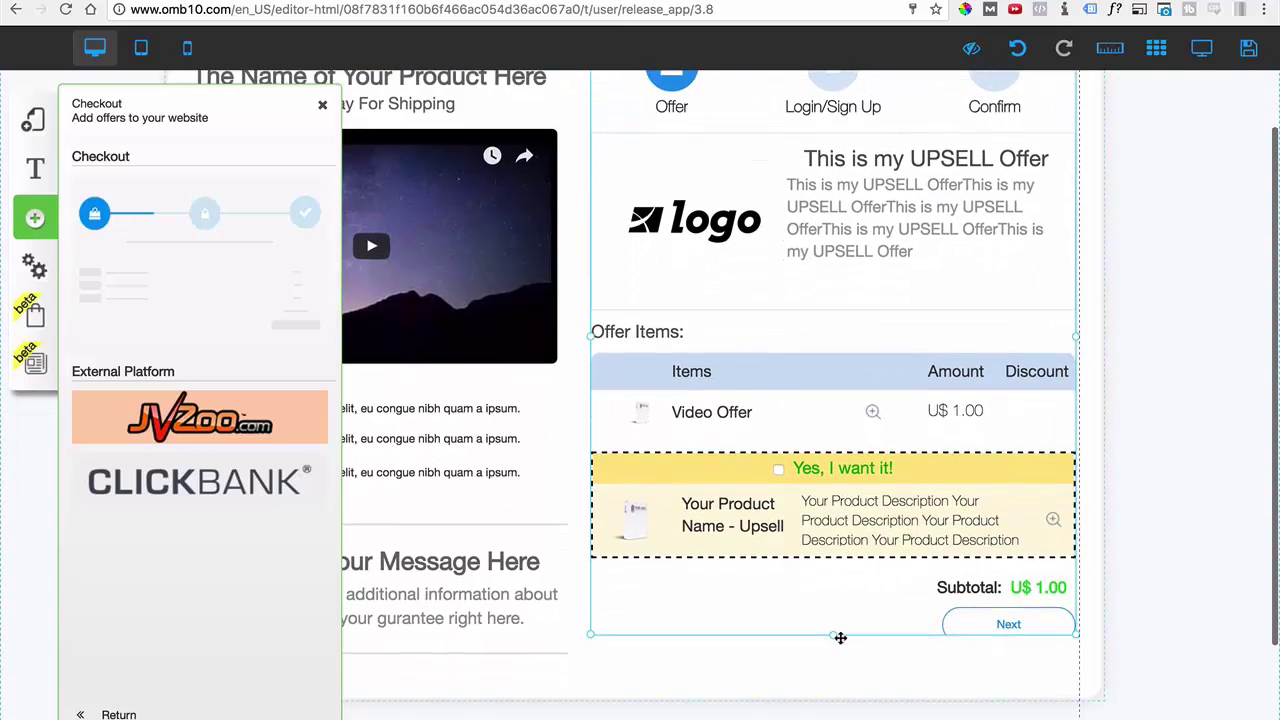
left_click_drag(840, 640, 825, 661)
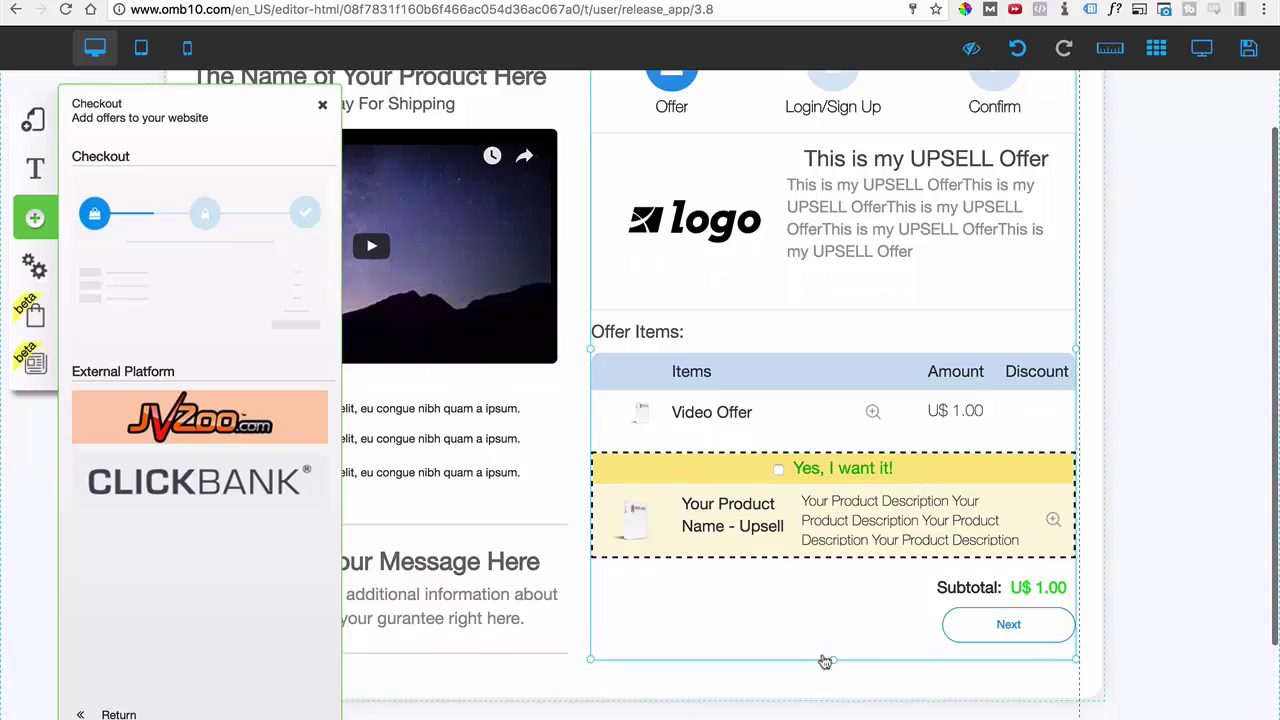
left_click(322, 104)
- Preview the page, check the upsell offer, advance the checkout to its Login/Sign Up stage, and return to editing
left_click(1215, 50)
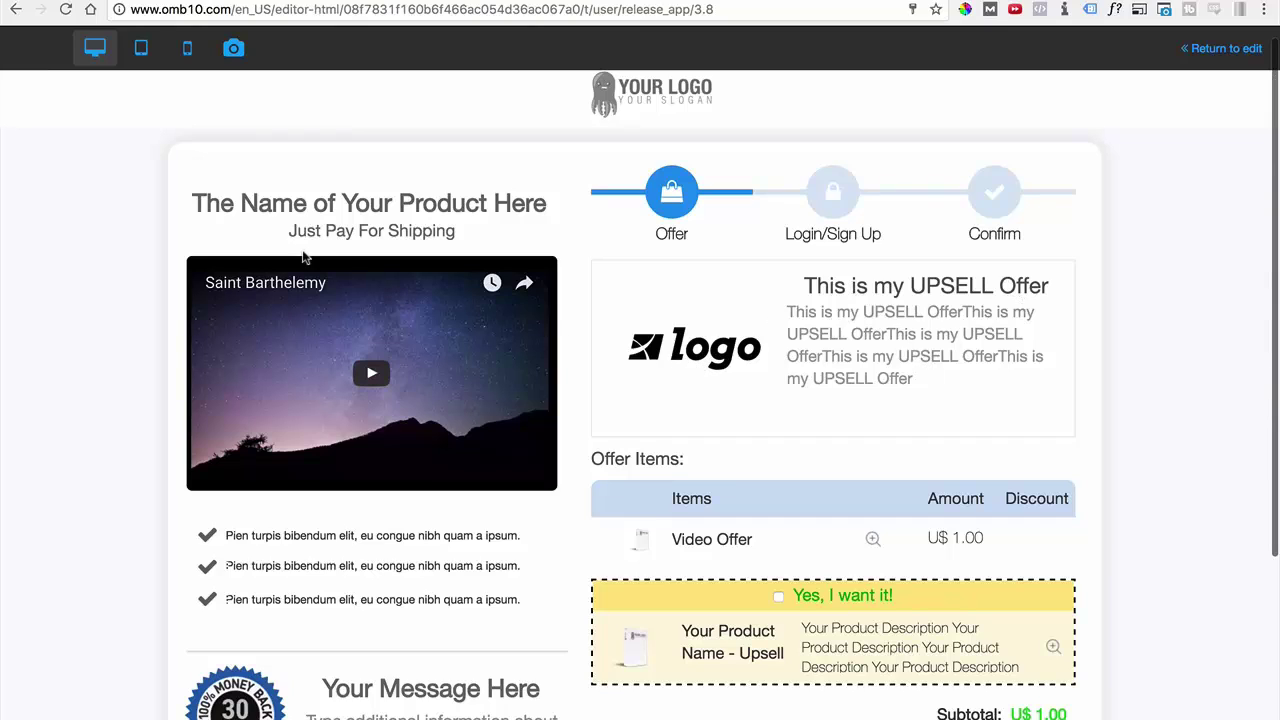
scroll(305, 258, "down", 1)
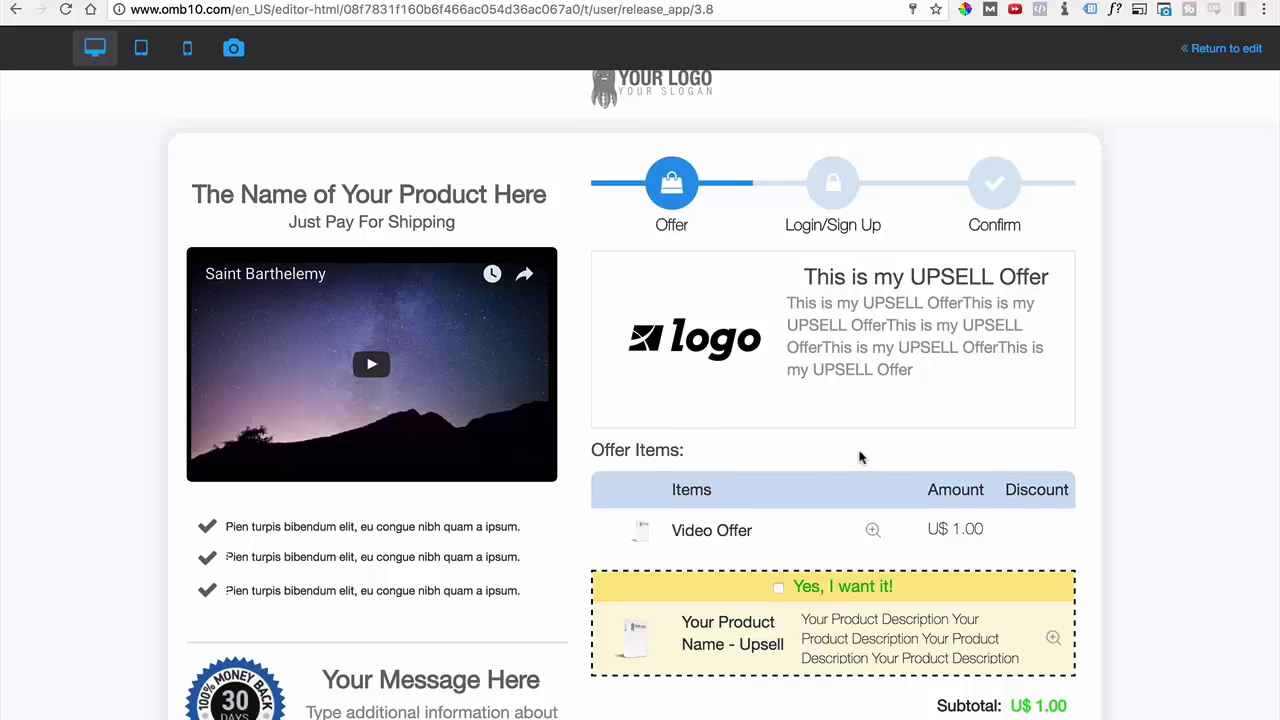
scroll(157, 371, "down", 2)
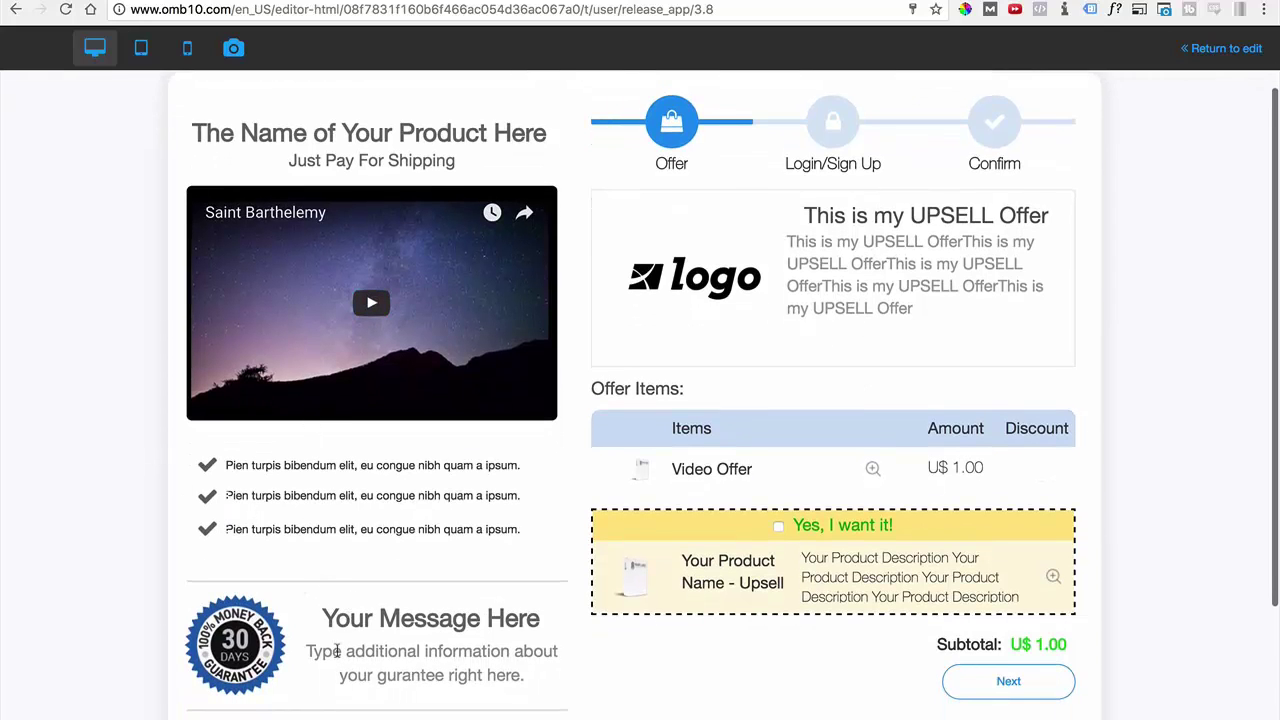
scroll(354, 624, "up", 2)
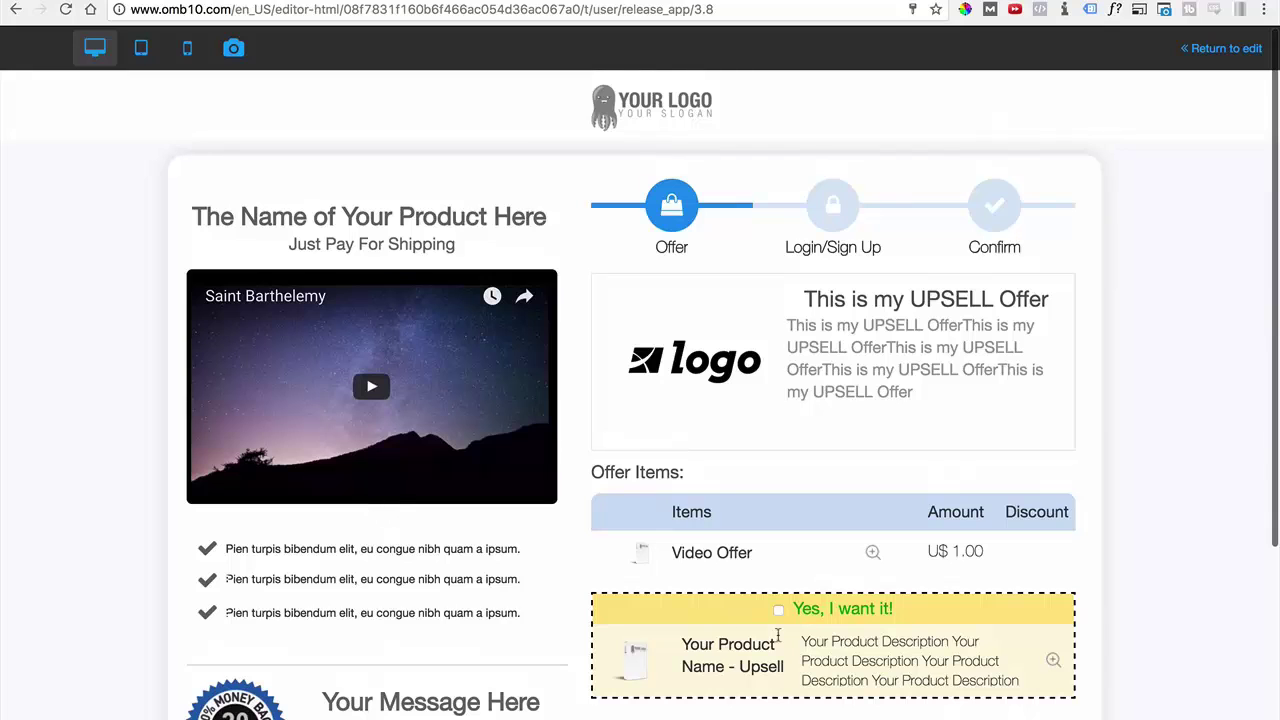
scroll(867, 640, "down", 2)
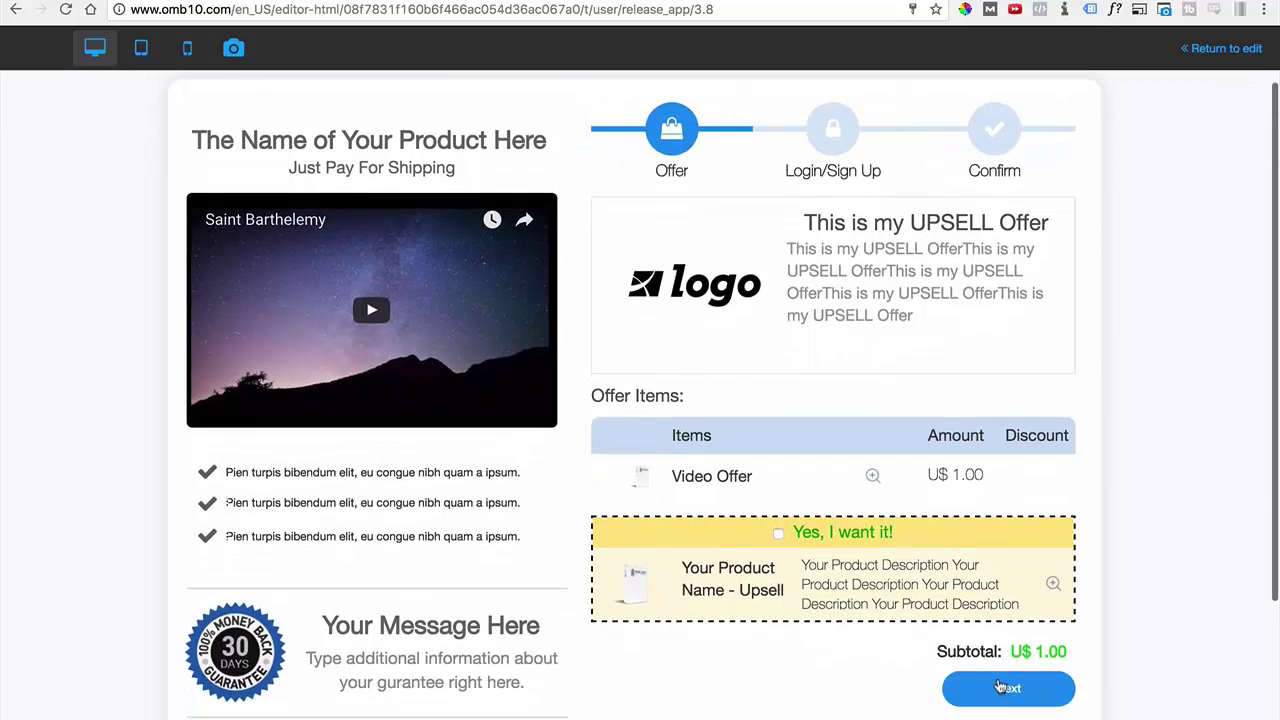
left_click(998, 687)
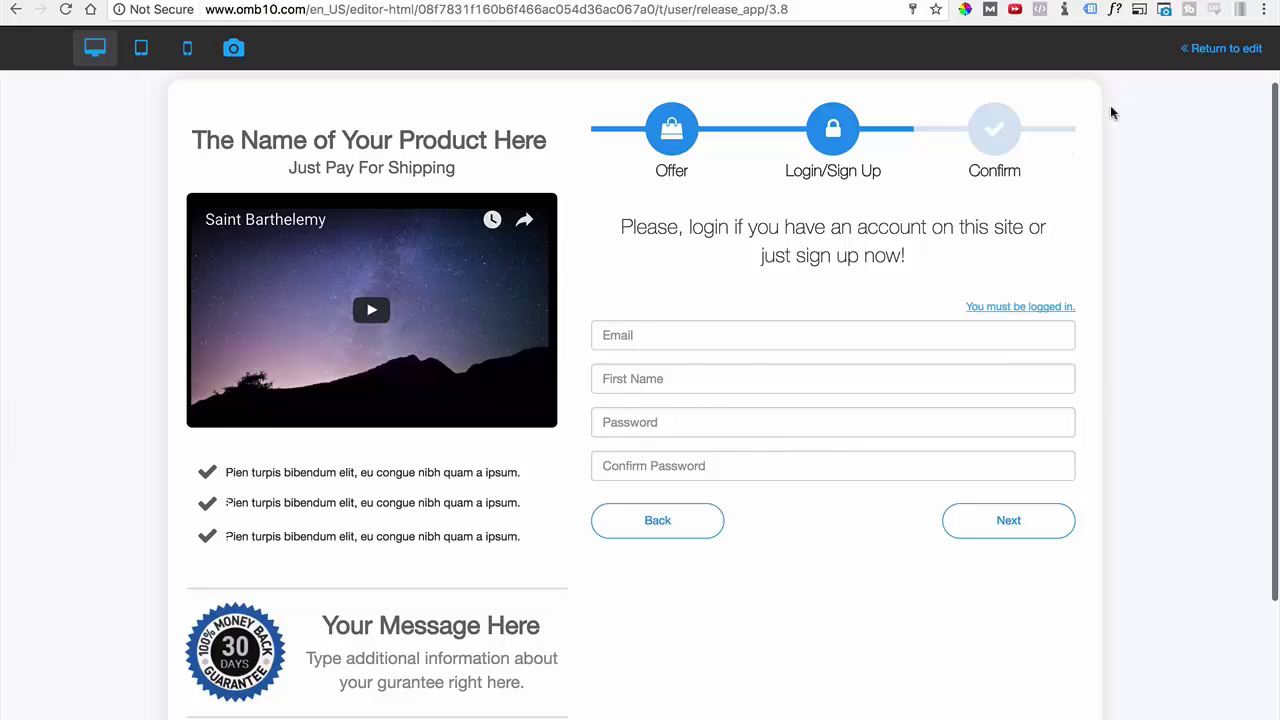
left_click(1226, 48)
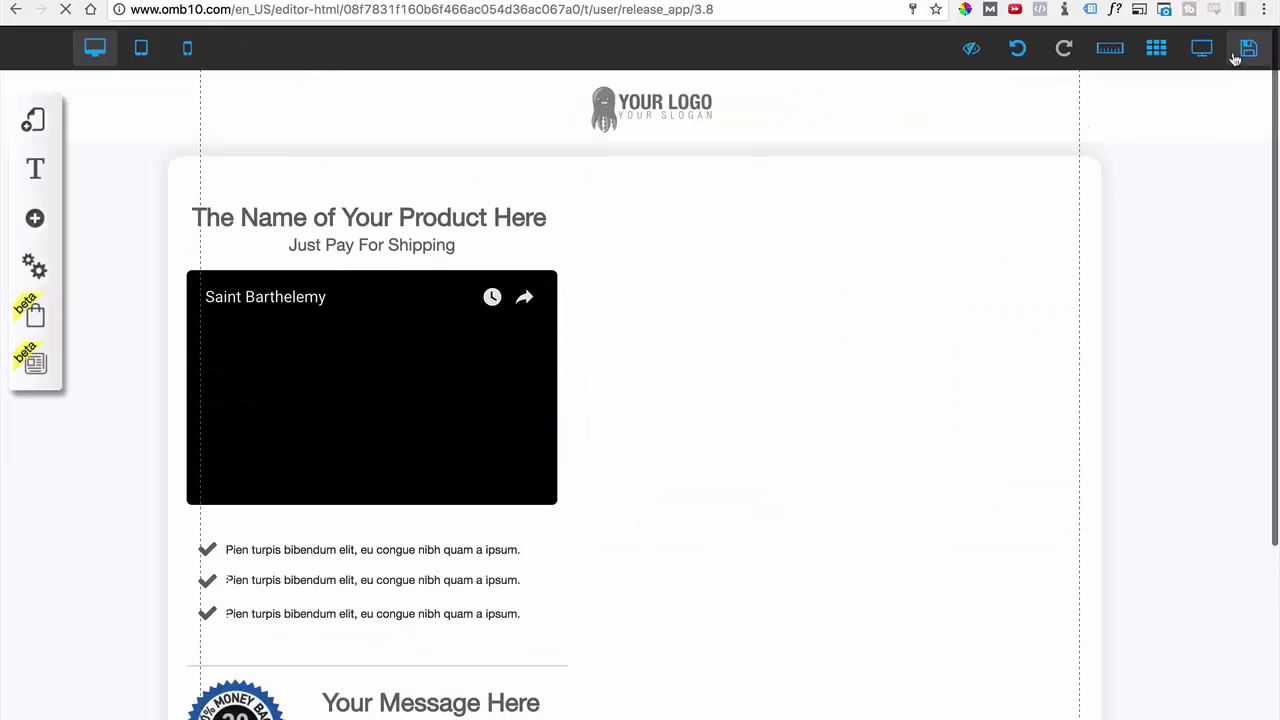
- Reopen the items of "This is my UPSELL Offer" and delete Item 2, "Your Product Name - Upsell"
scroll(766, 637, "down", 1)
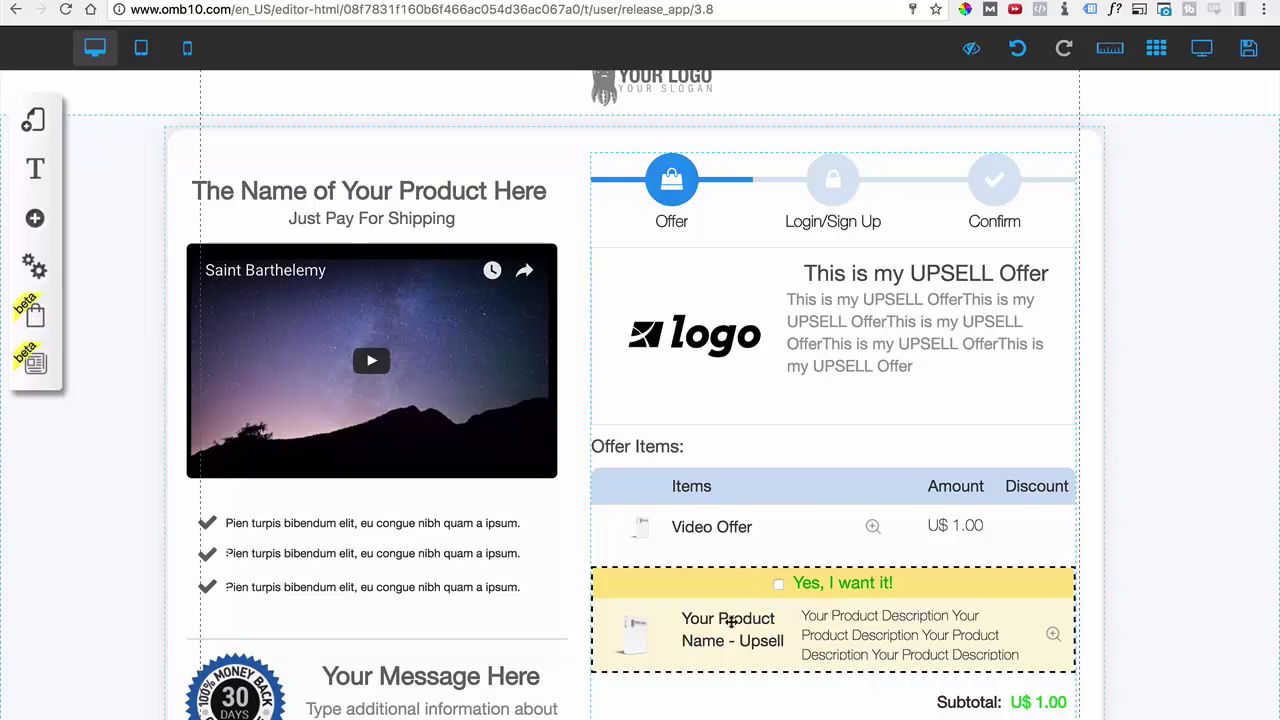
left_click(34, 314)
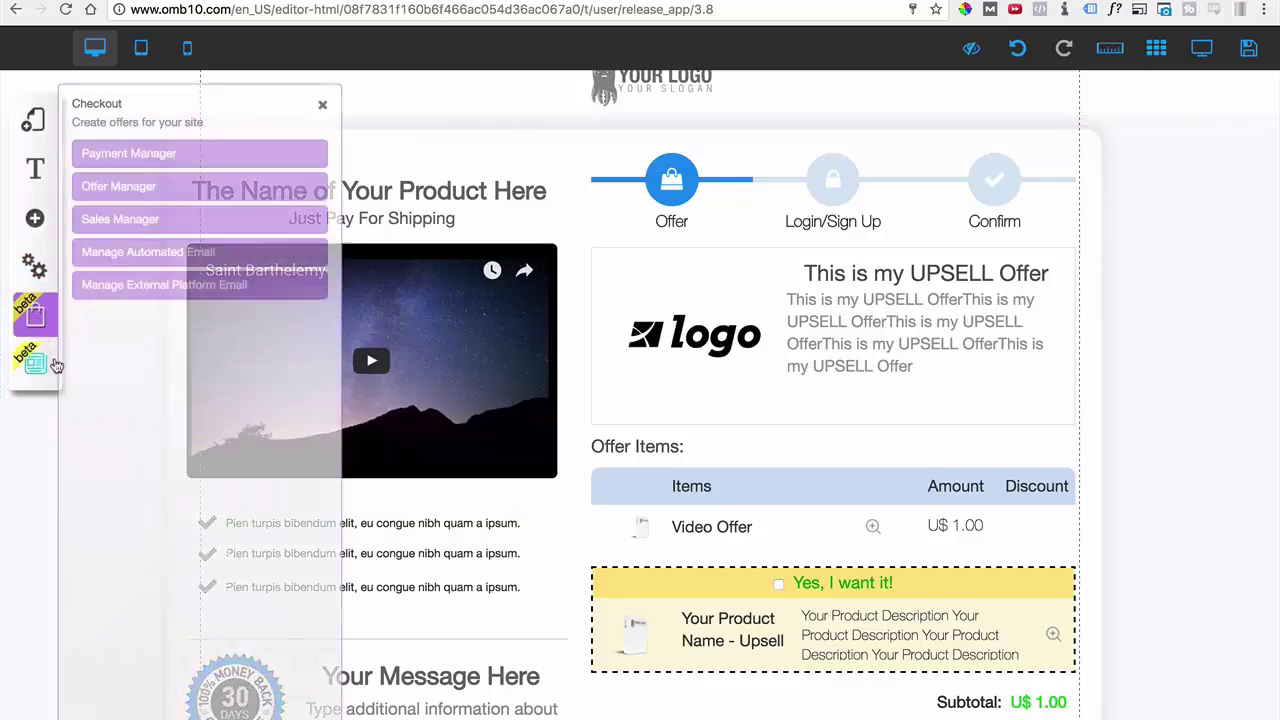
left_click(108, 190)
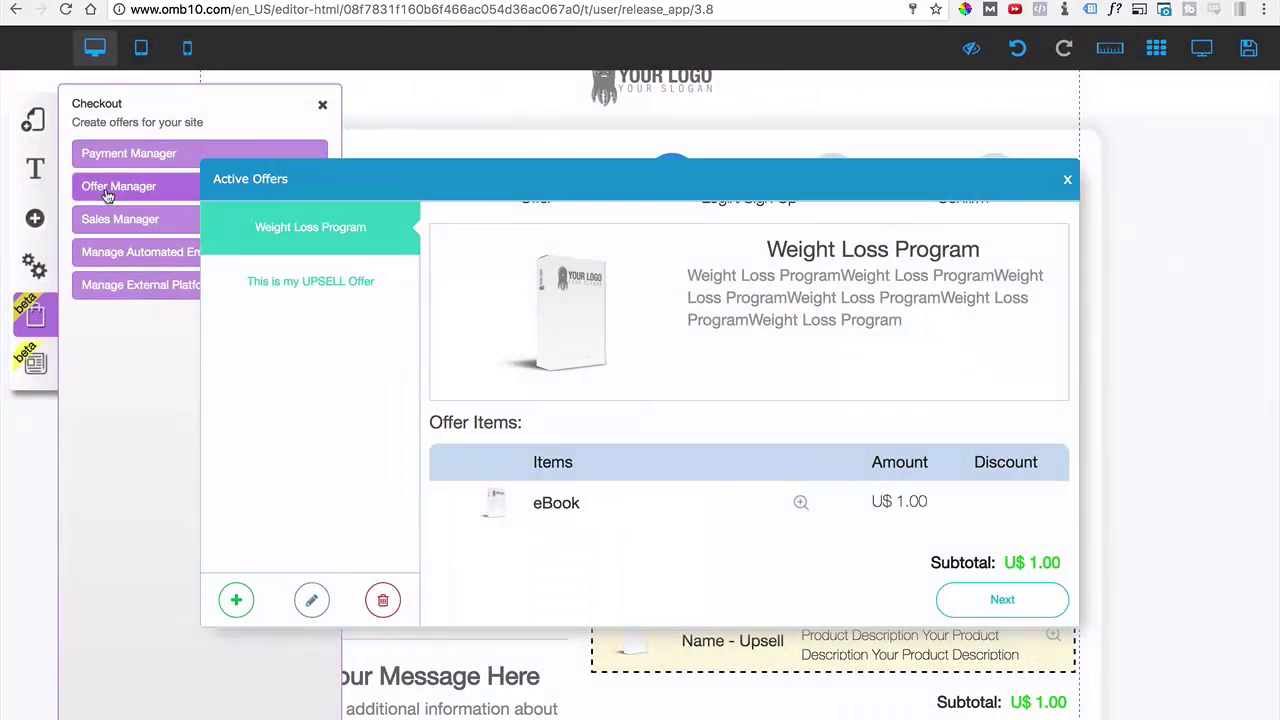
left_click(264, 293)
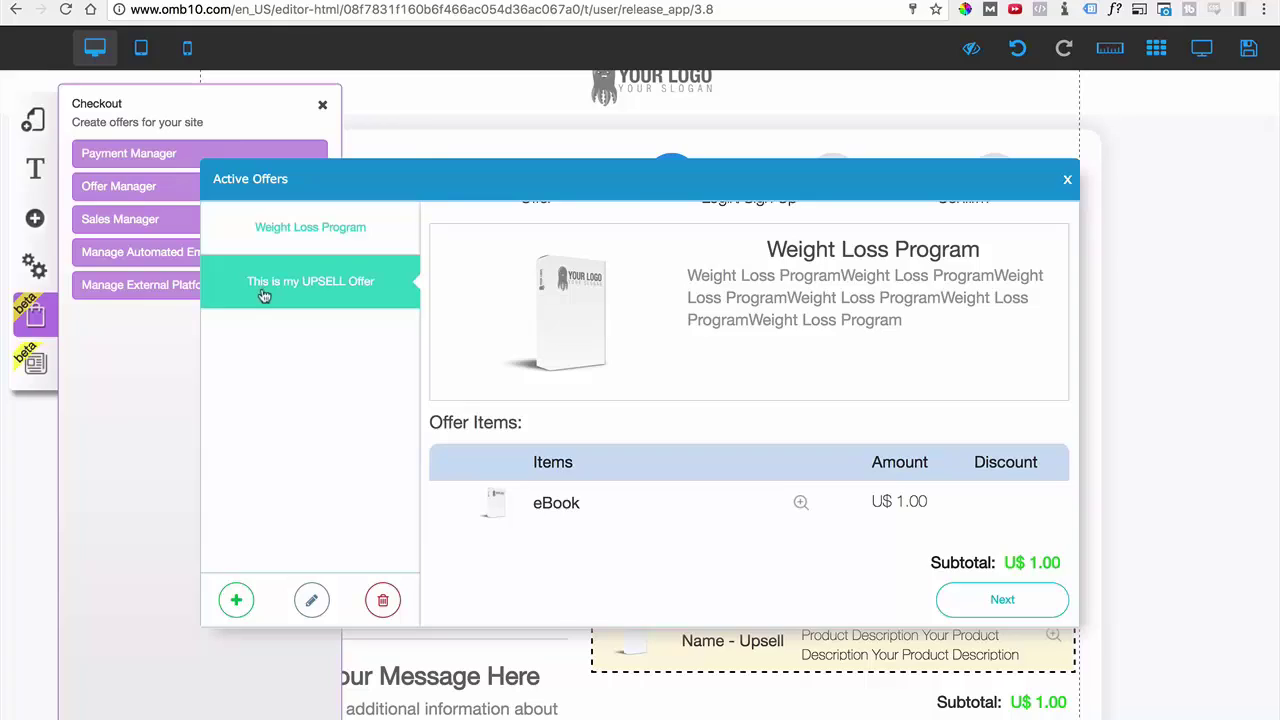
left_click(312, 602)
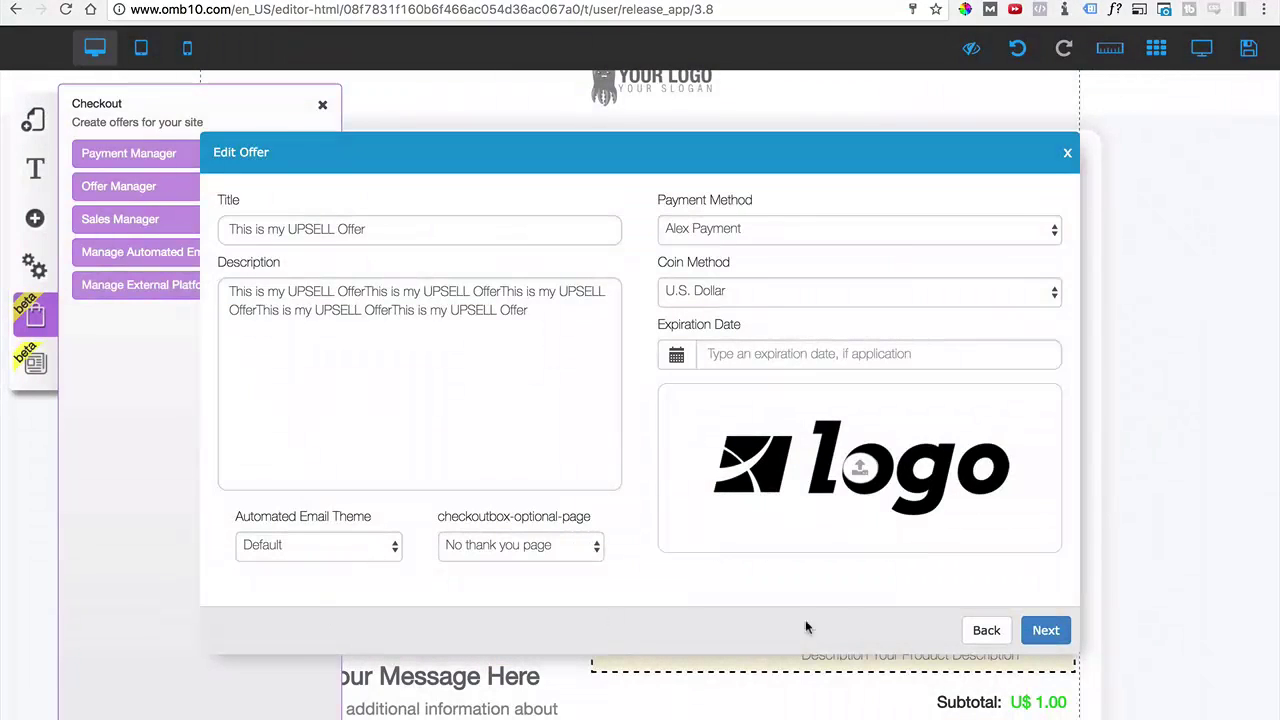
left_click(1045, 630)
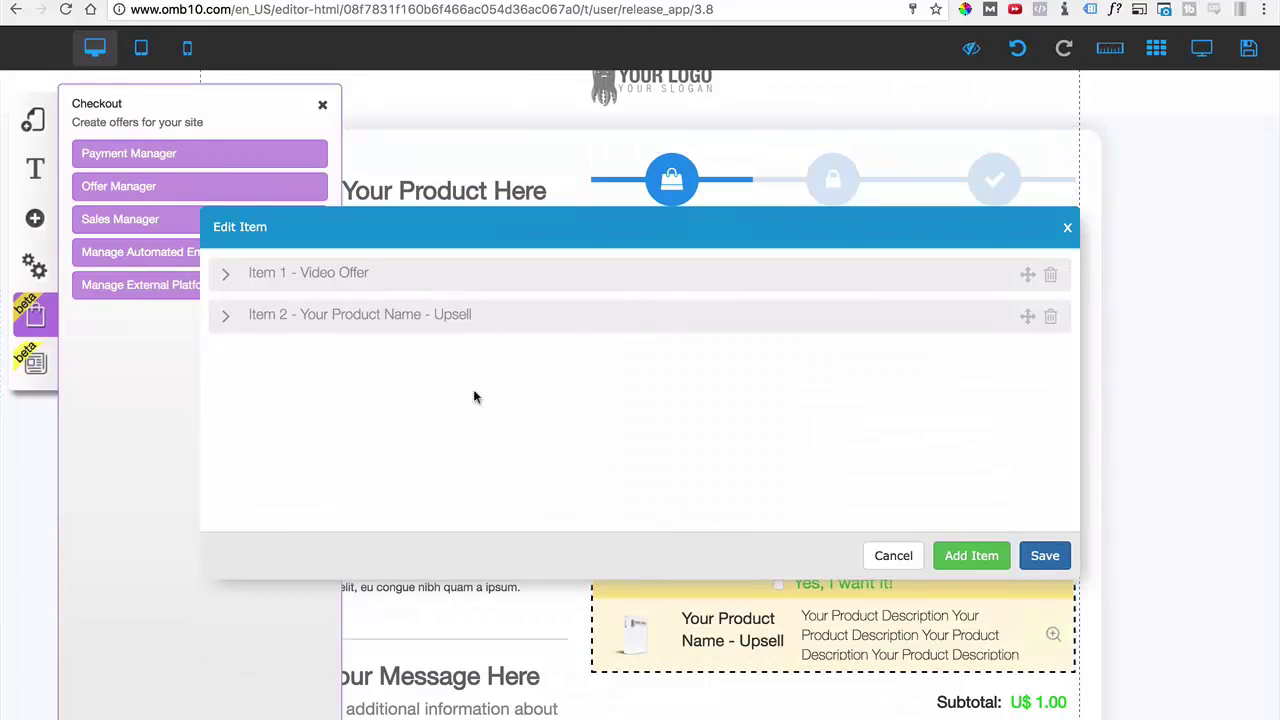
left_click(434, 324)
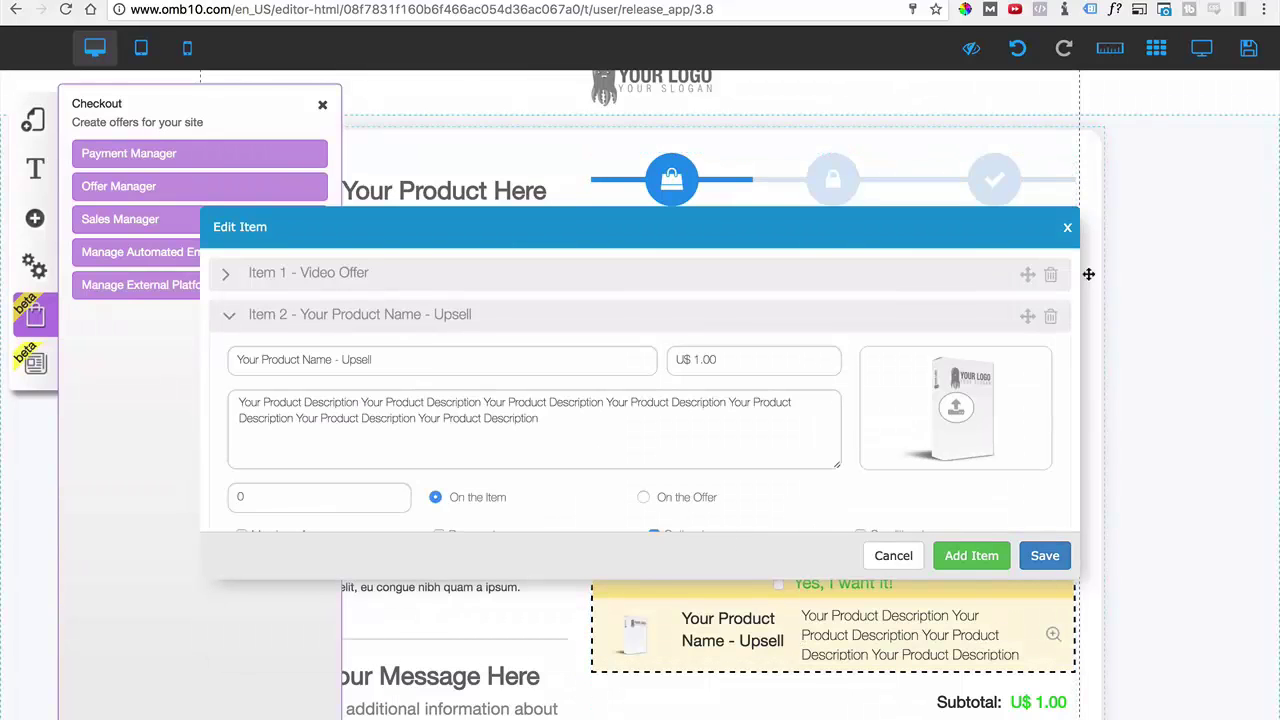
left_click(1050, 316)
left_click(765, 440)
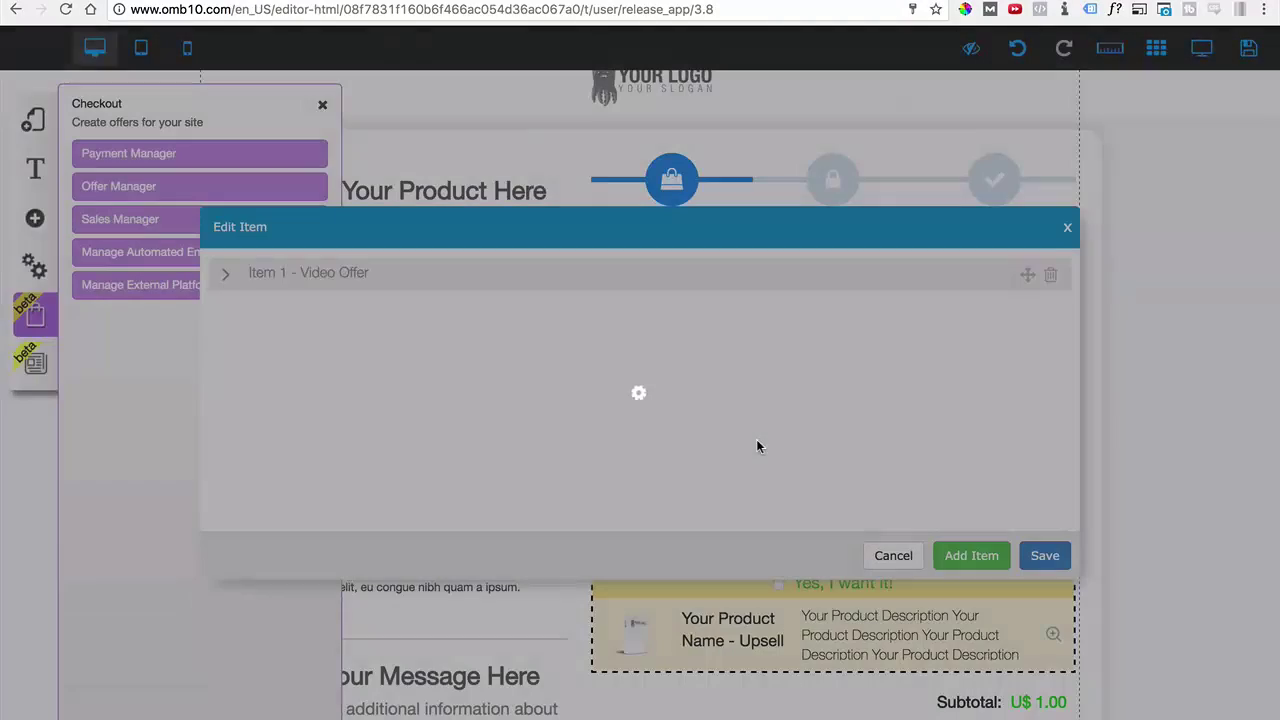
- Add a new item to the upsell offer named "This is an ADD ON" with a price of U$ 1.00
left_click(971, 556)
left_click(271, 322)
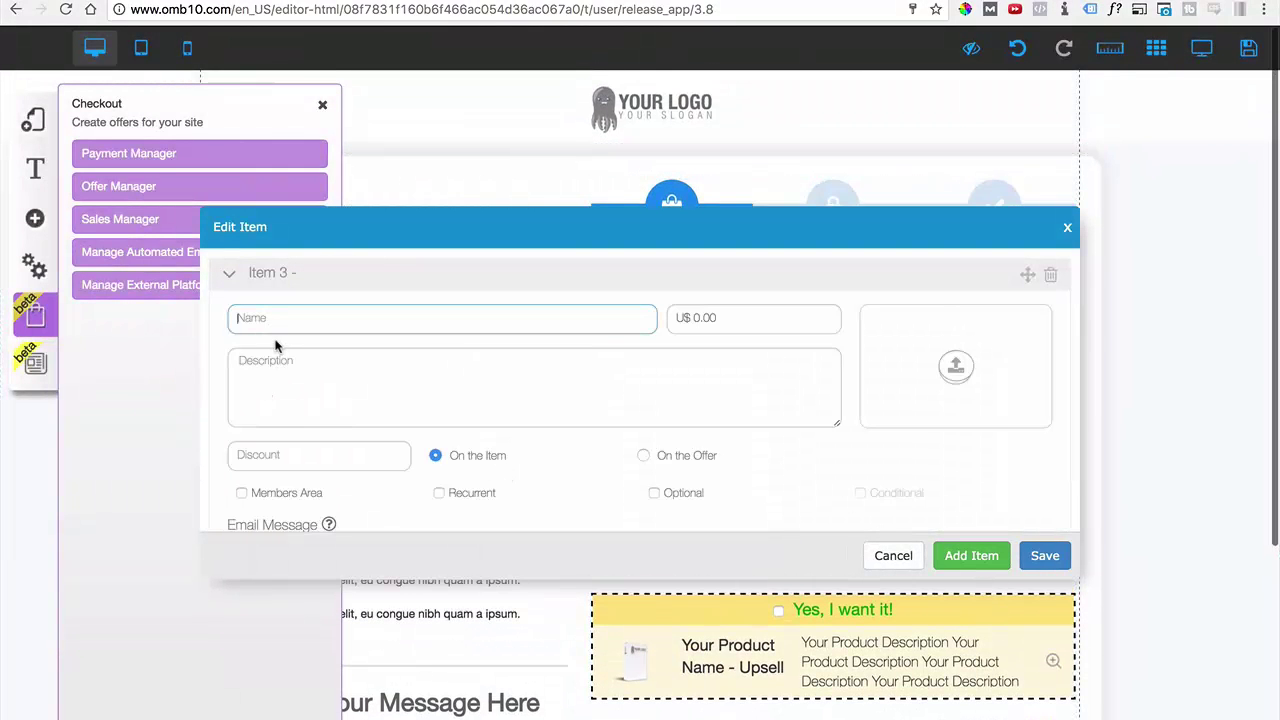
type("This is an ADD ON")
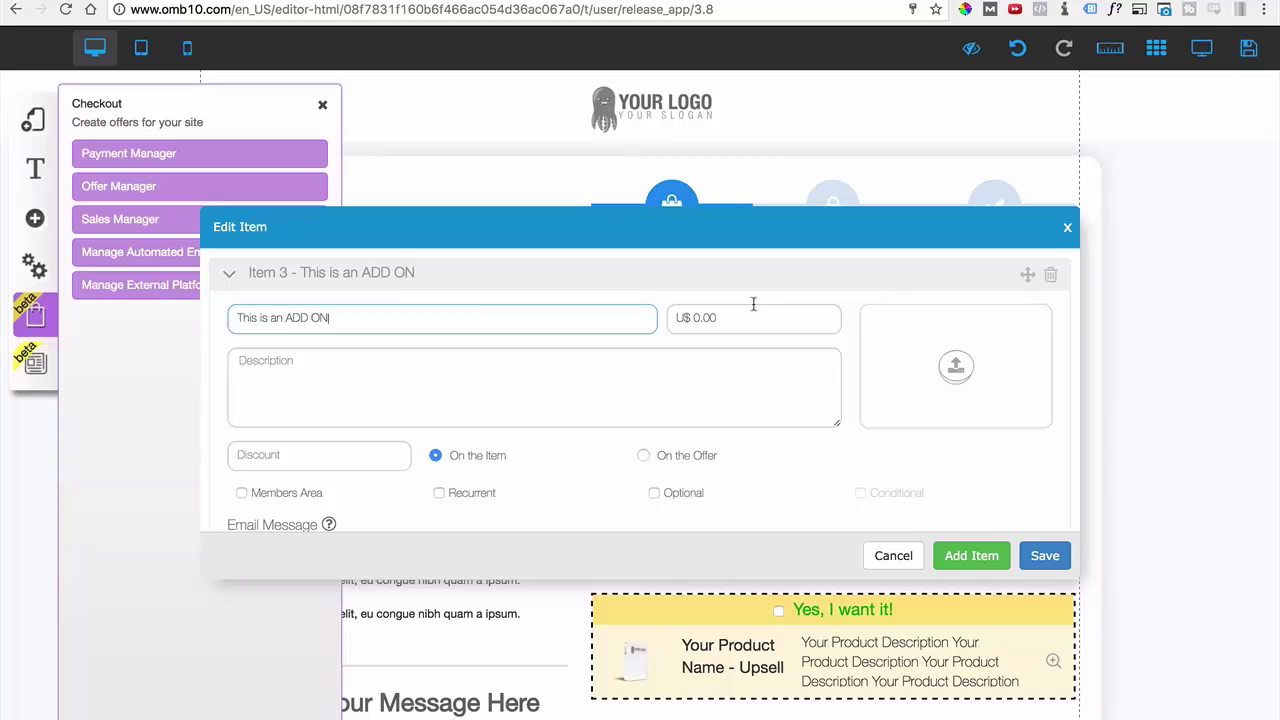
left_click(756, 318)
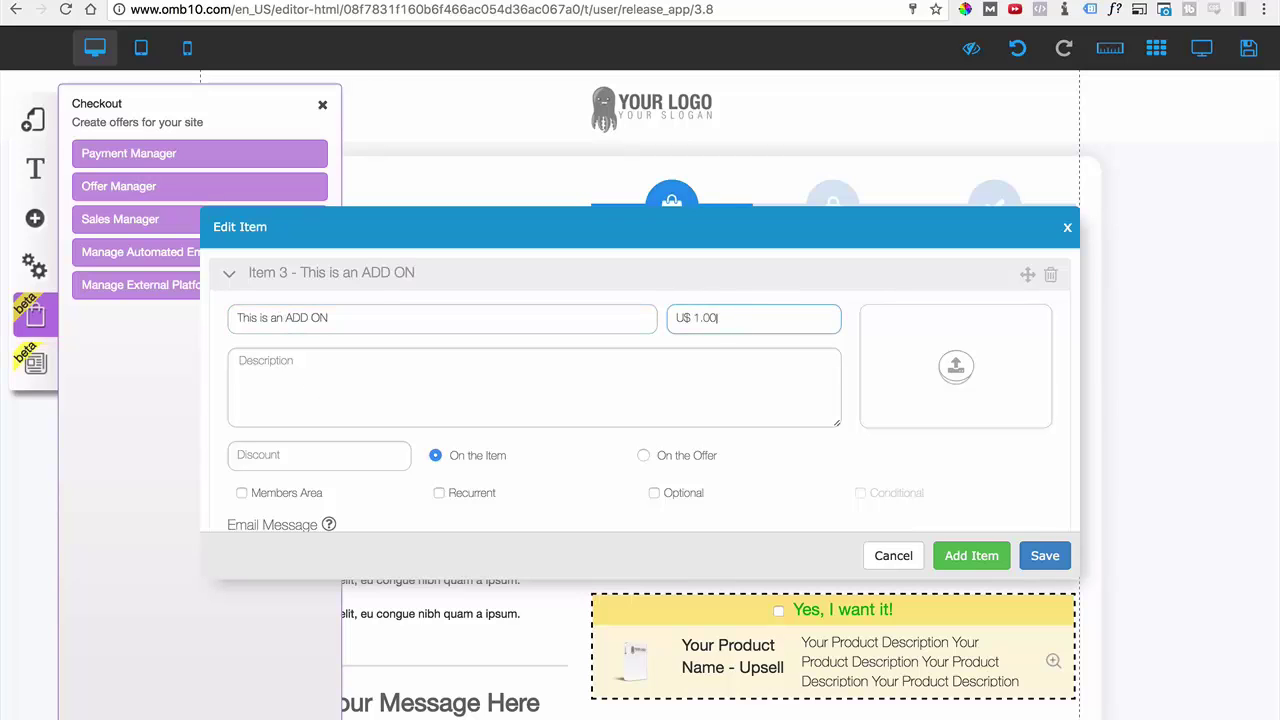
- Set the add-on item's image to the "Product Launch Funnel" picture from My files
left_click(955, 366)
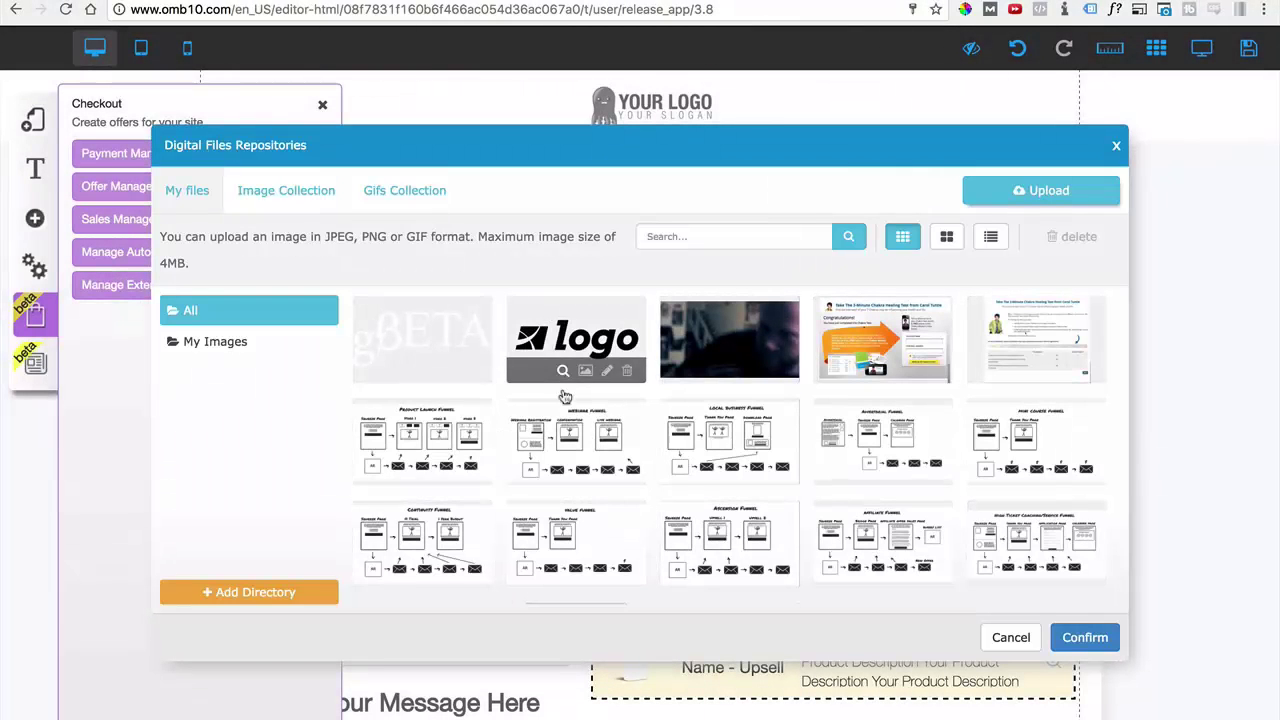
left_click(424, 440)
left_click(1085, 637)
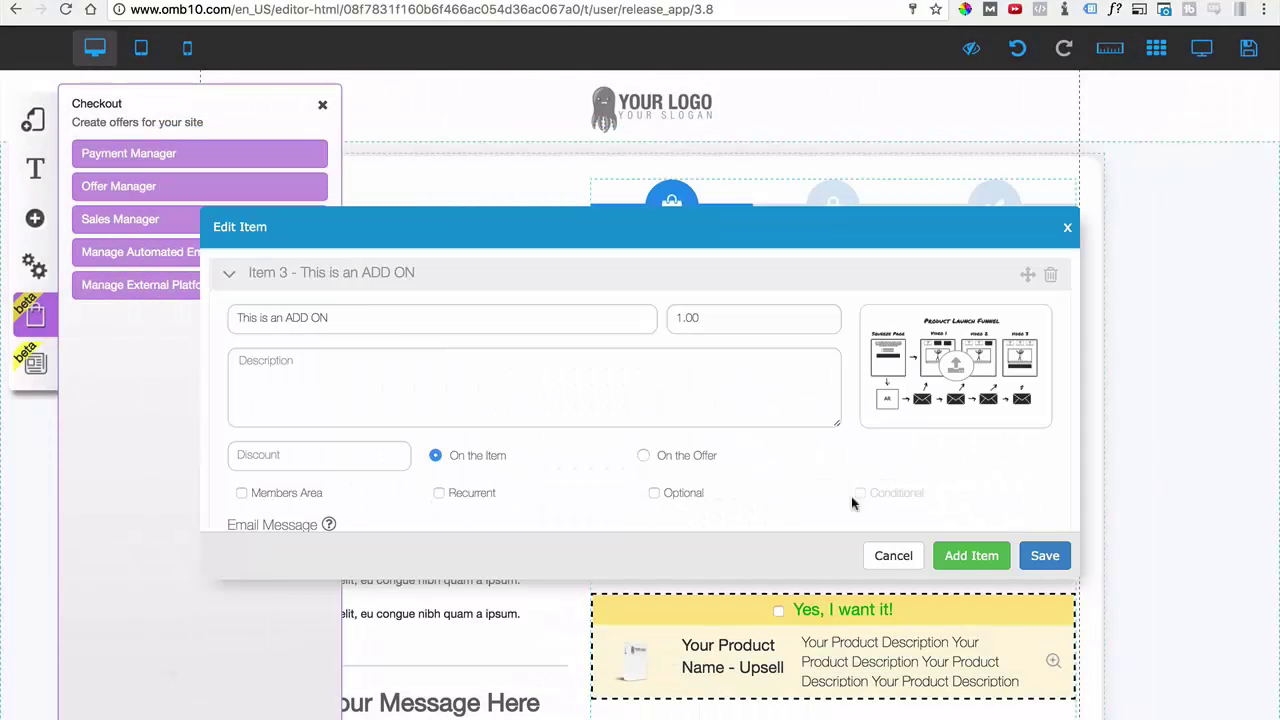
- Fill the add-on item's description with its name, "This is an ADD ON", repeated five times
left_click(349, 314)
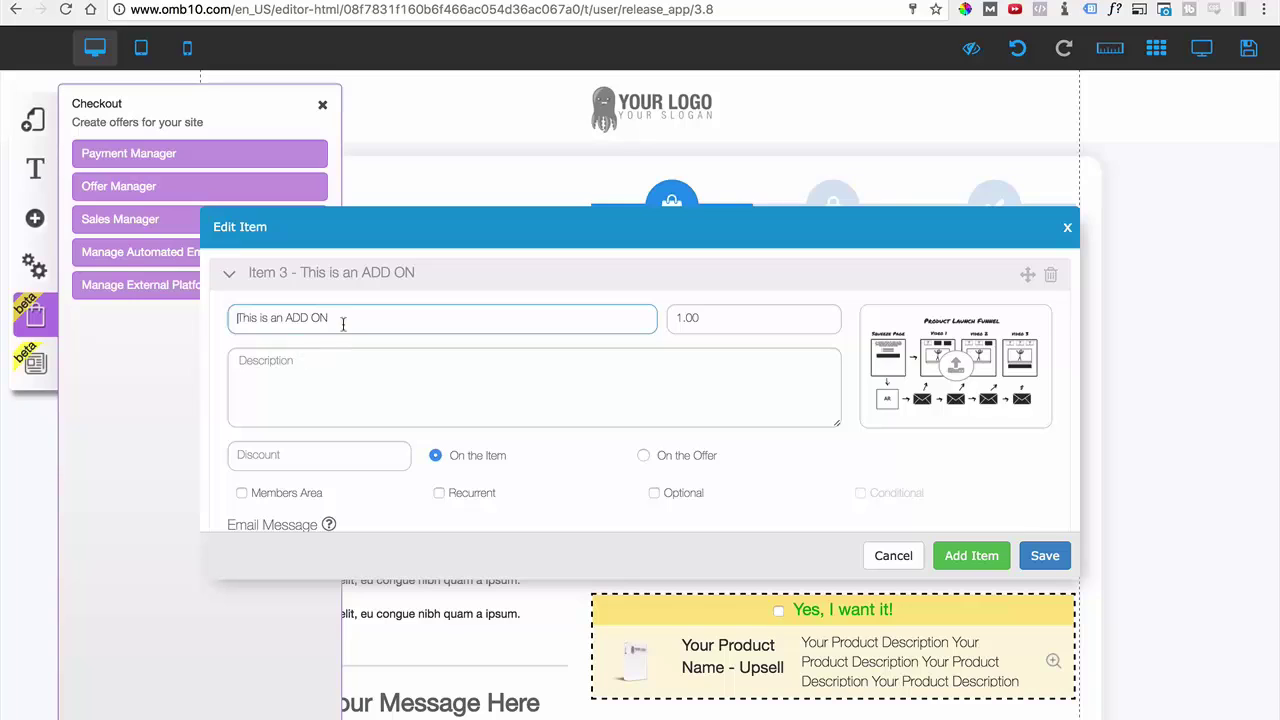
left_click_drag(343, 322, 231, 310)
key("ctrl+c")
left_click(299, 365)
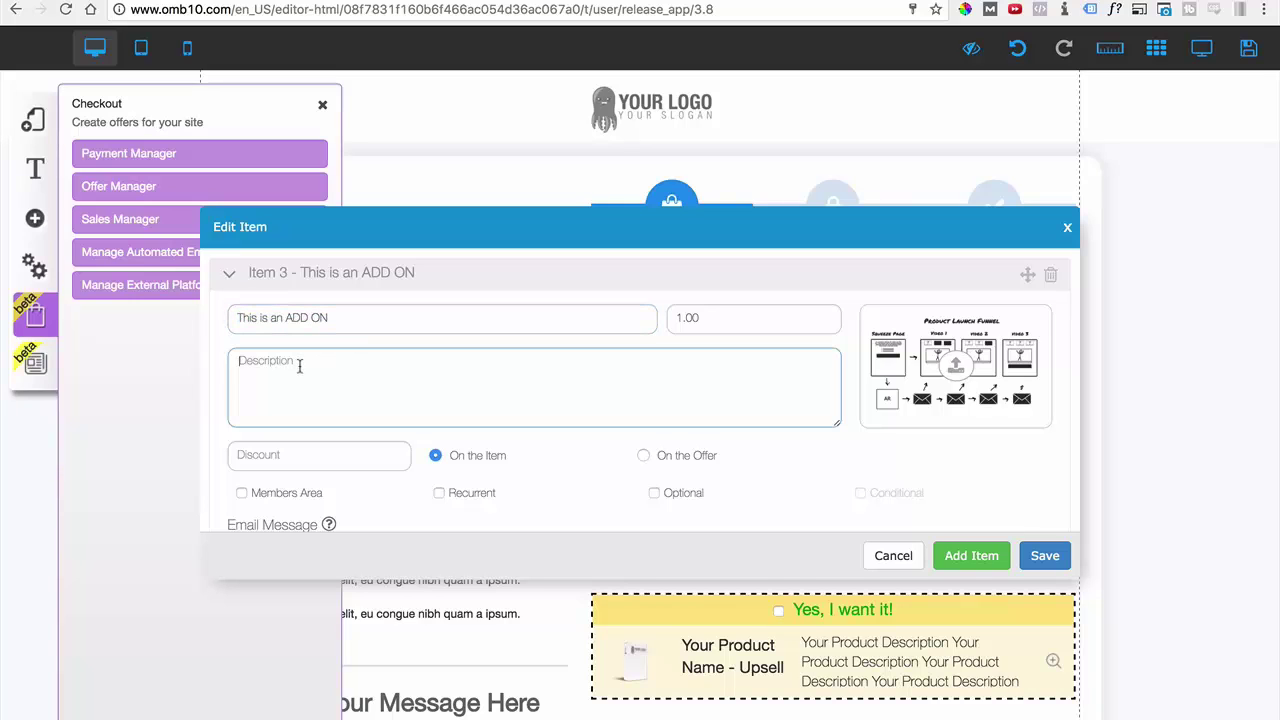
key("ctrl+v")
key("ctrl+v")
key("ctrl+v")
key("ctrl+v")
key("ctrl+v")
- Make the add-on item optional and keep Yellow as its optional theme
scroll(393, 447, "down", 1)
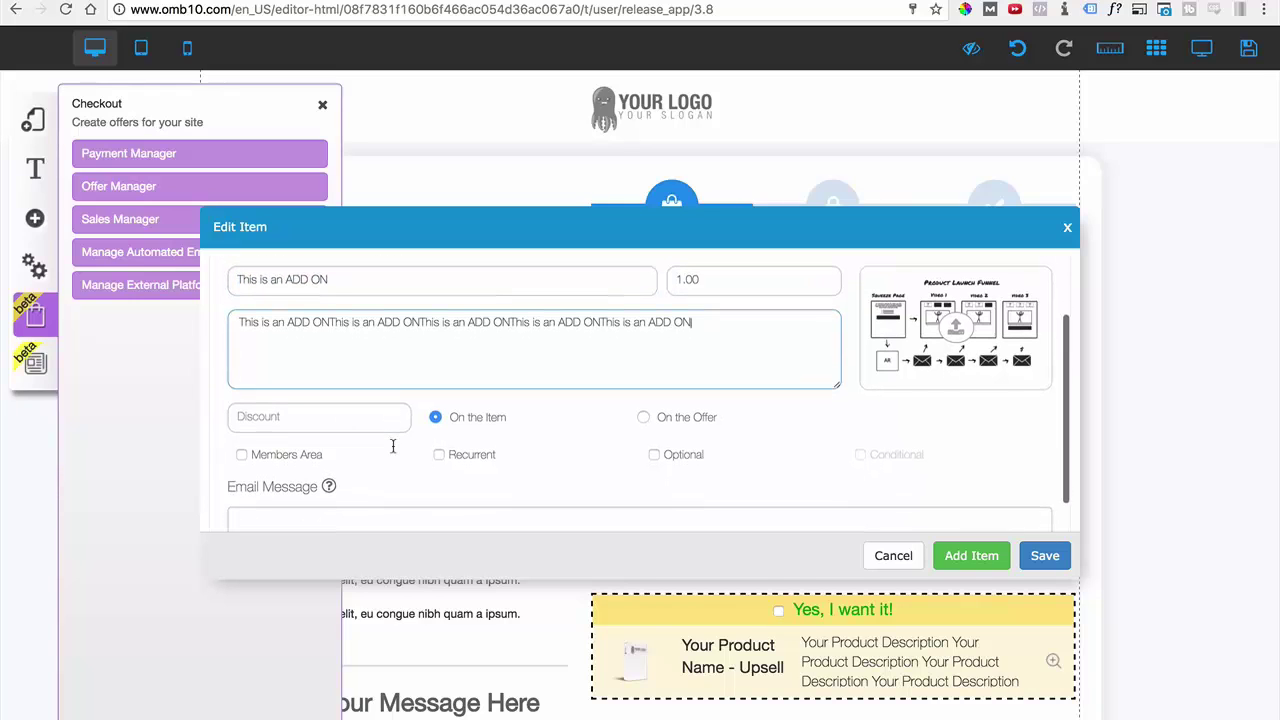
left_click(655, 446)
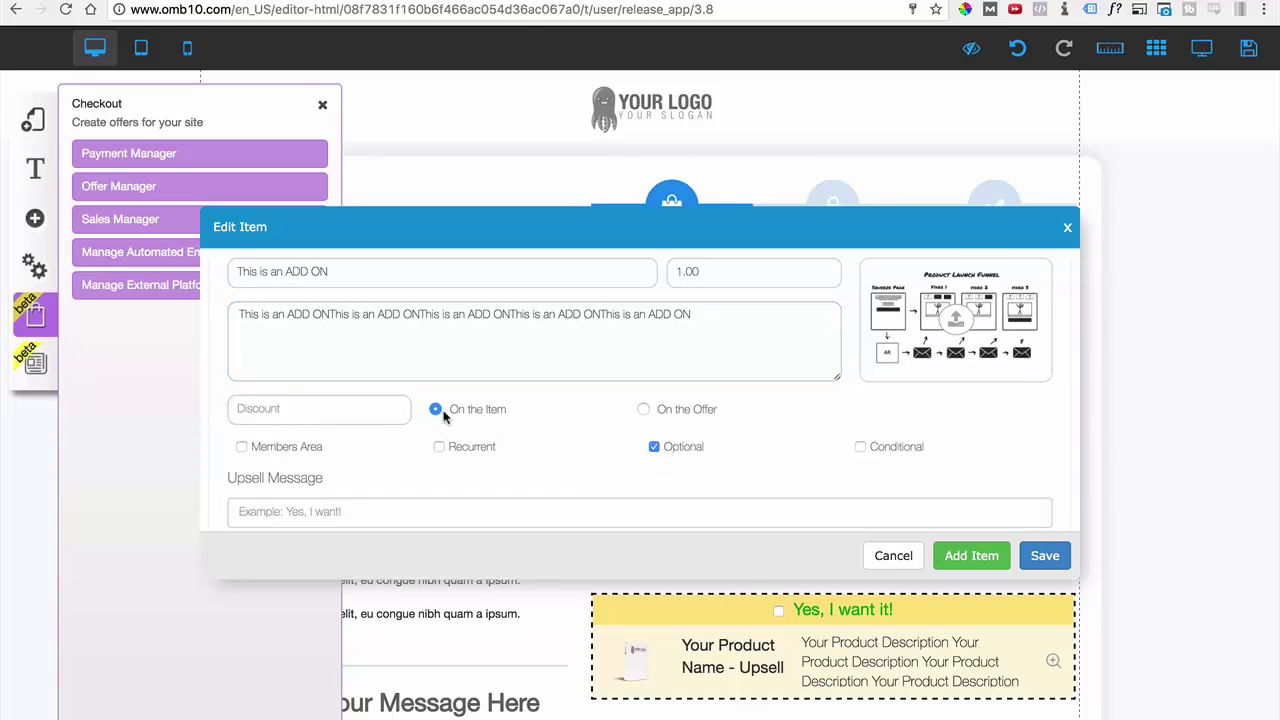
scroll(560, 440, "down", 1)
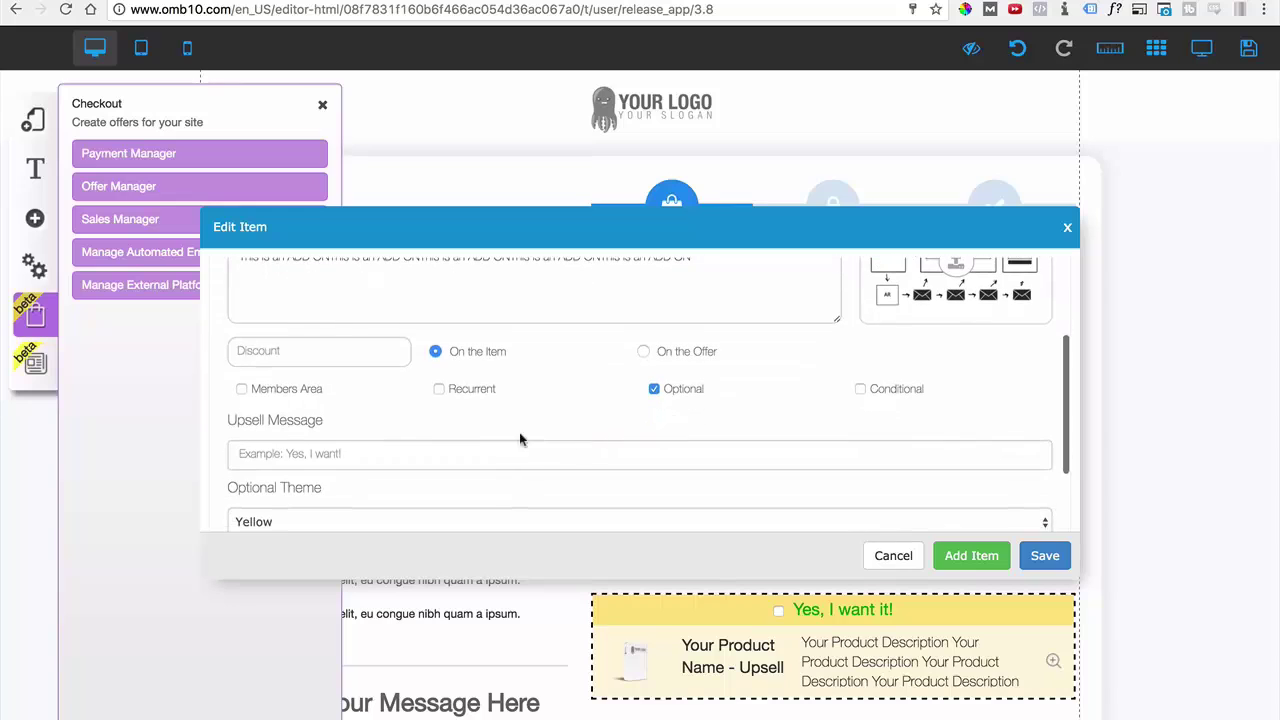
scroll(272, 420, "down", 1)
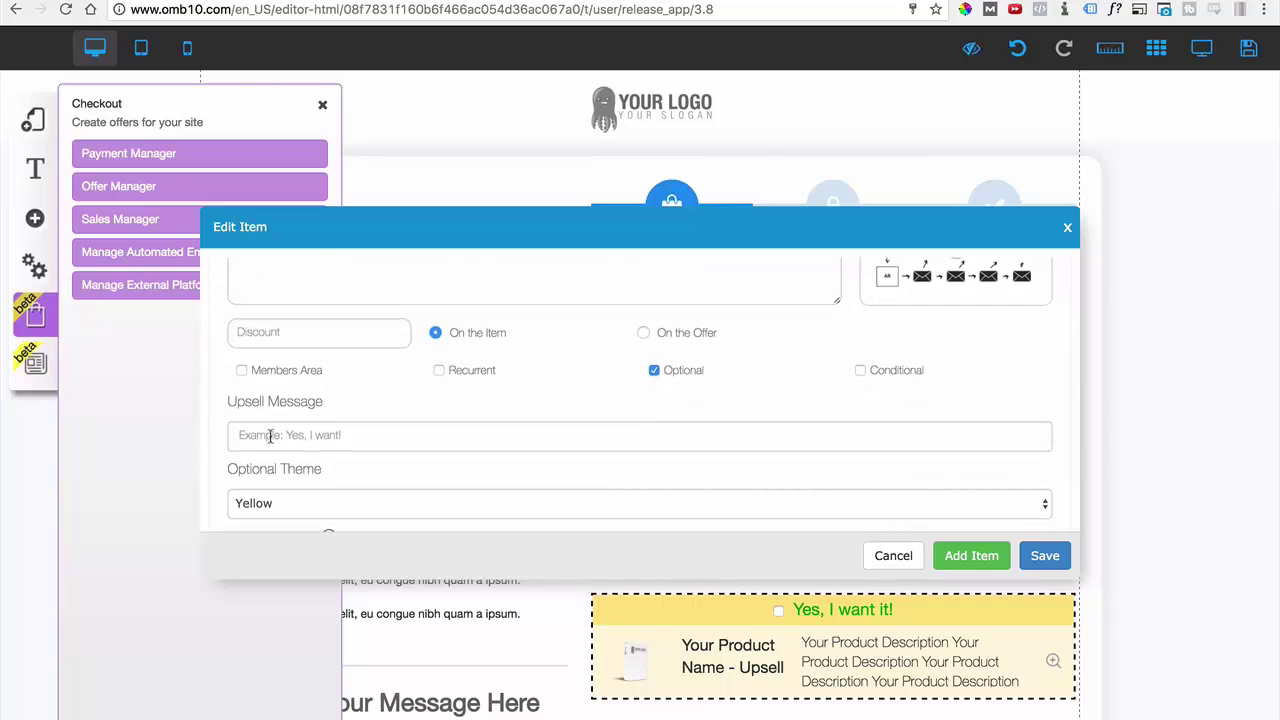
scroll(270, 434, "down", 3)
left_click(280, 418)
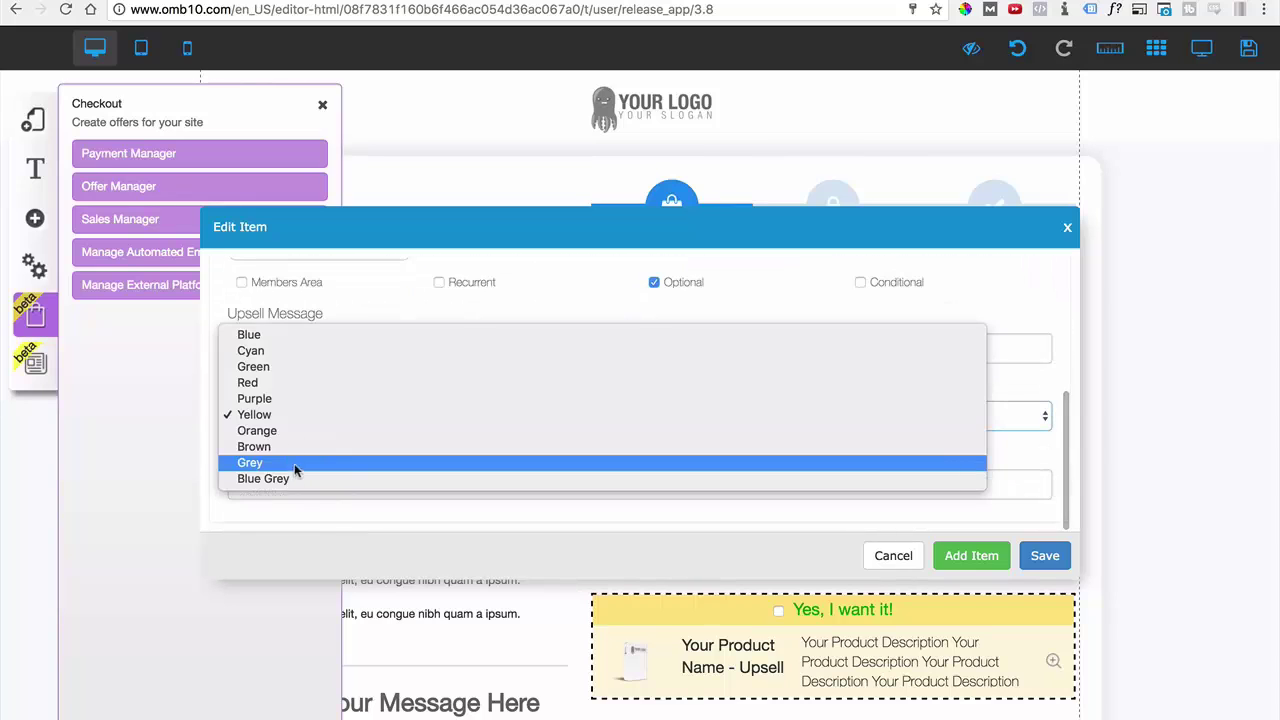
left_click(293, 416)
scroll(548, 452, "down", 1)
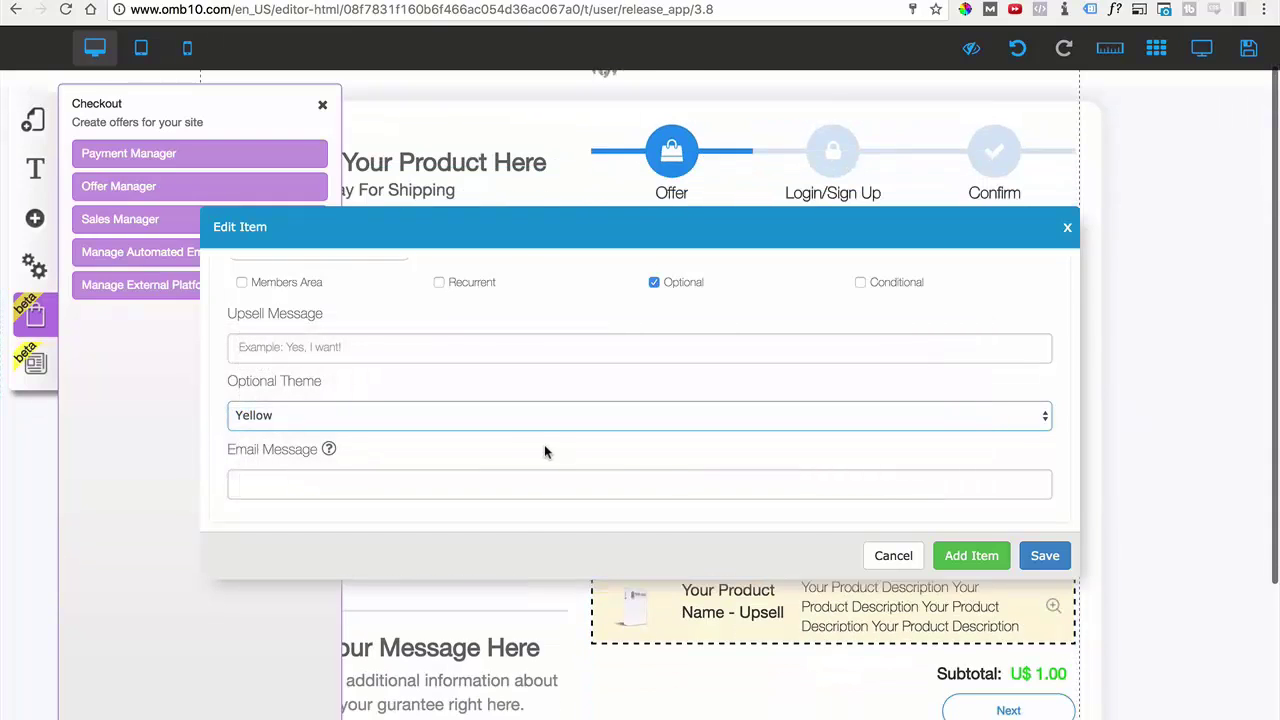
- Save the upsell offer with its add-on item, confirm the save, and close the active offers
left_click(1044, 556)
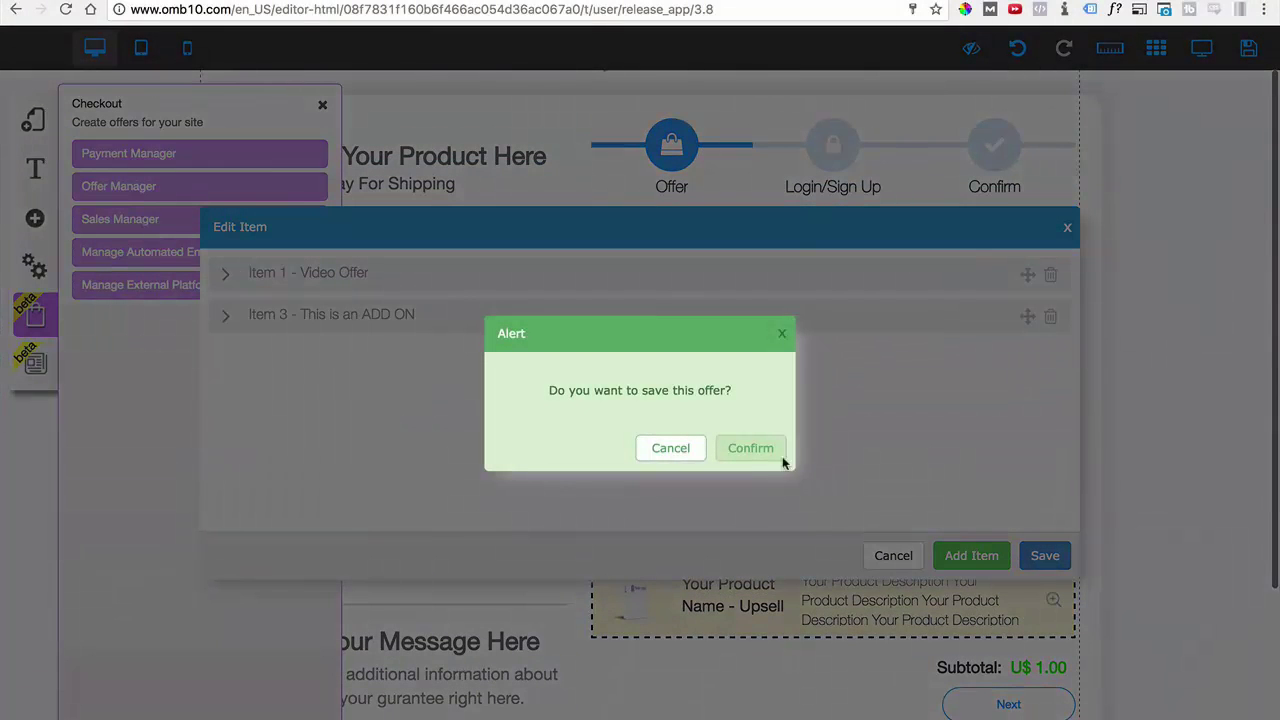
left_click(776, 458)
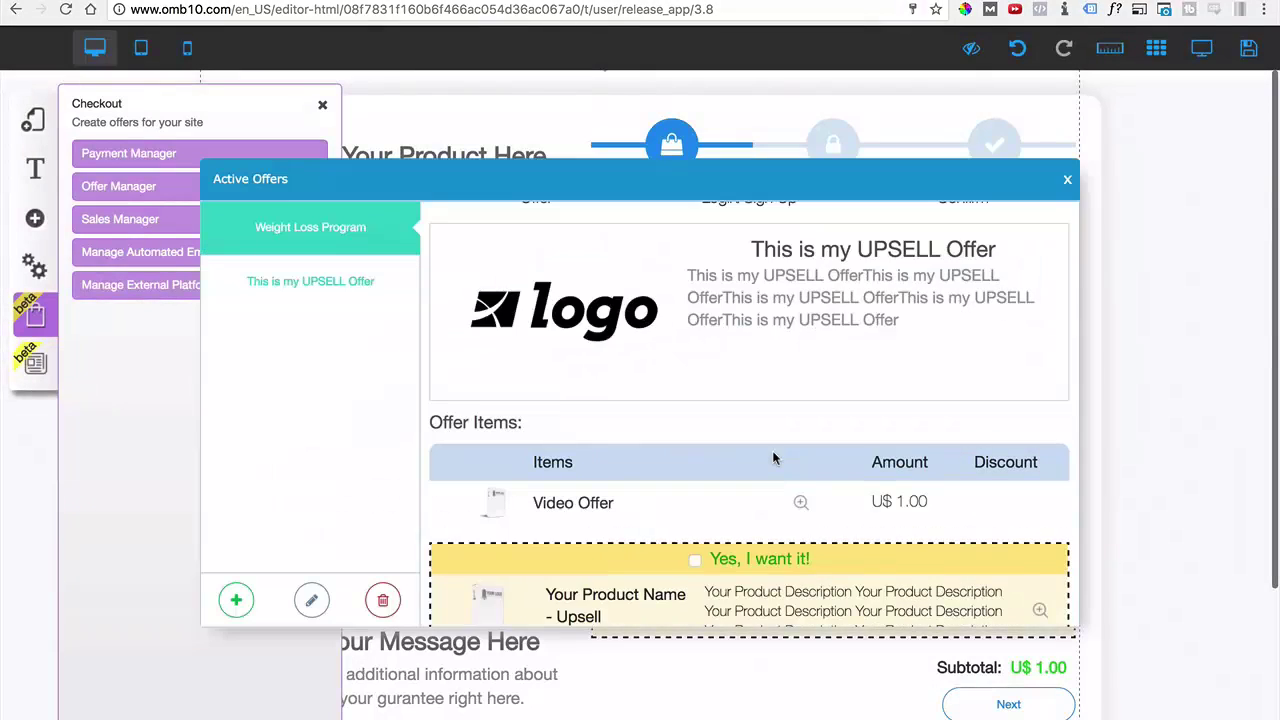
left_click(1067, 180)
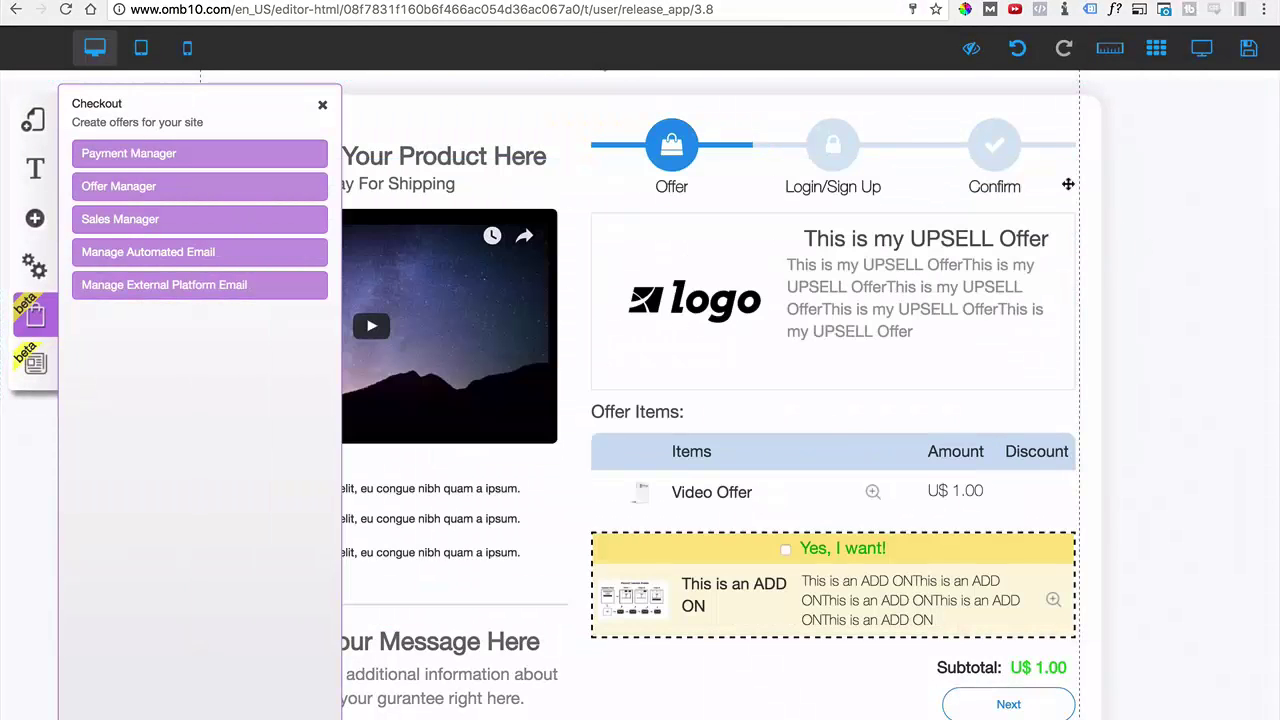
- Preview the page, accept the "This is an ADD ON" item, and continue past the checkout's Offer stage
scroll(823, 460, "down", 1)
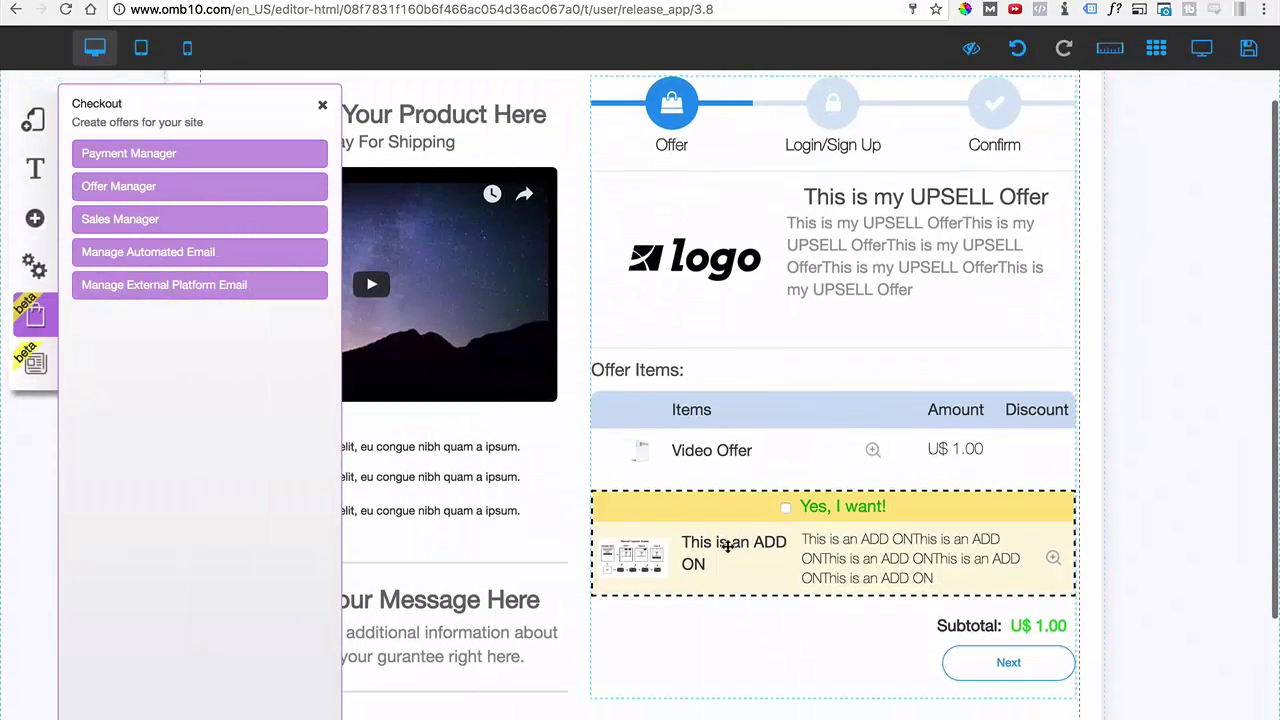
left_click(775, 569)
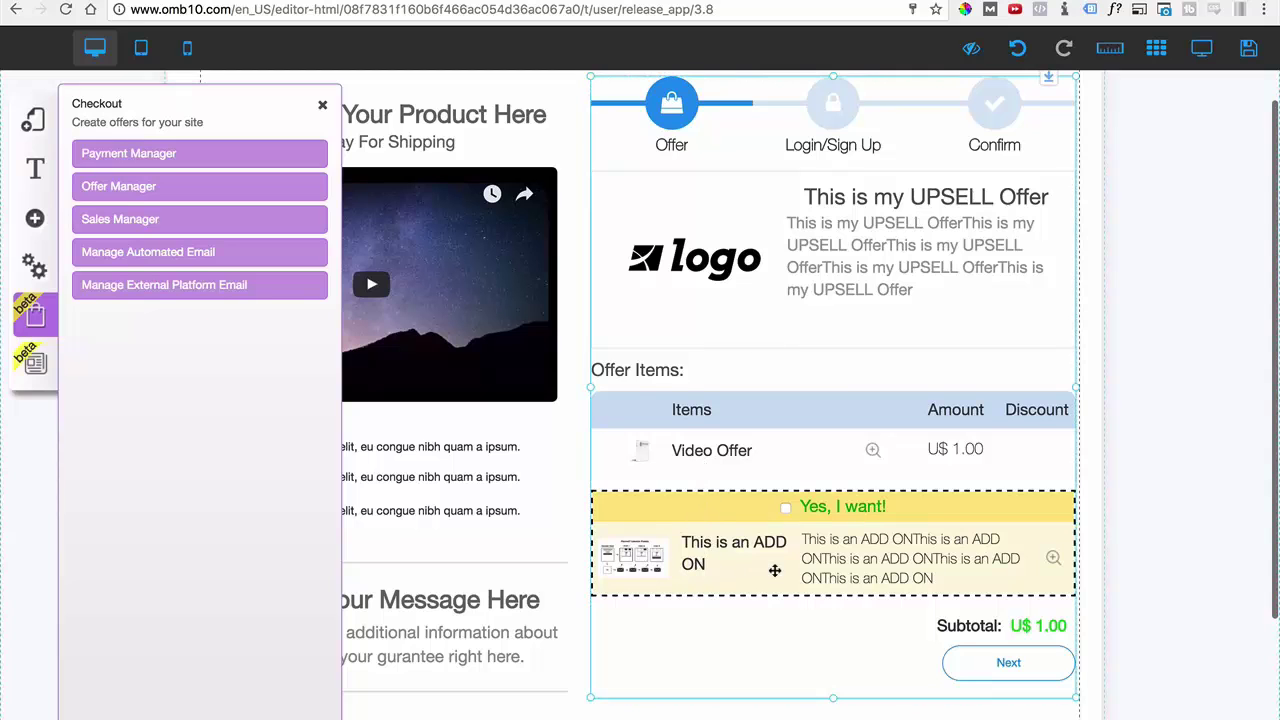
left_click(1201, 48)
scroll(451, 461, "down", 2)
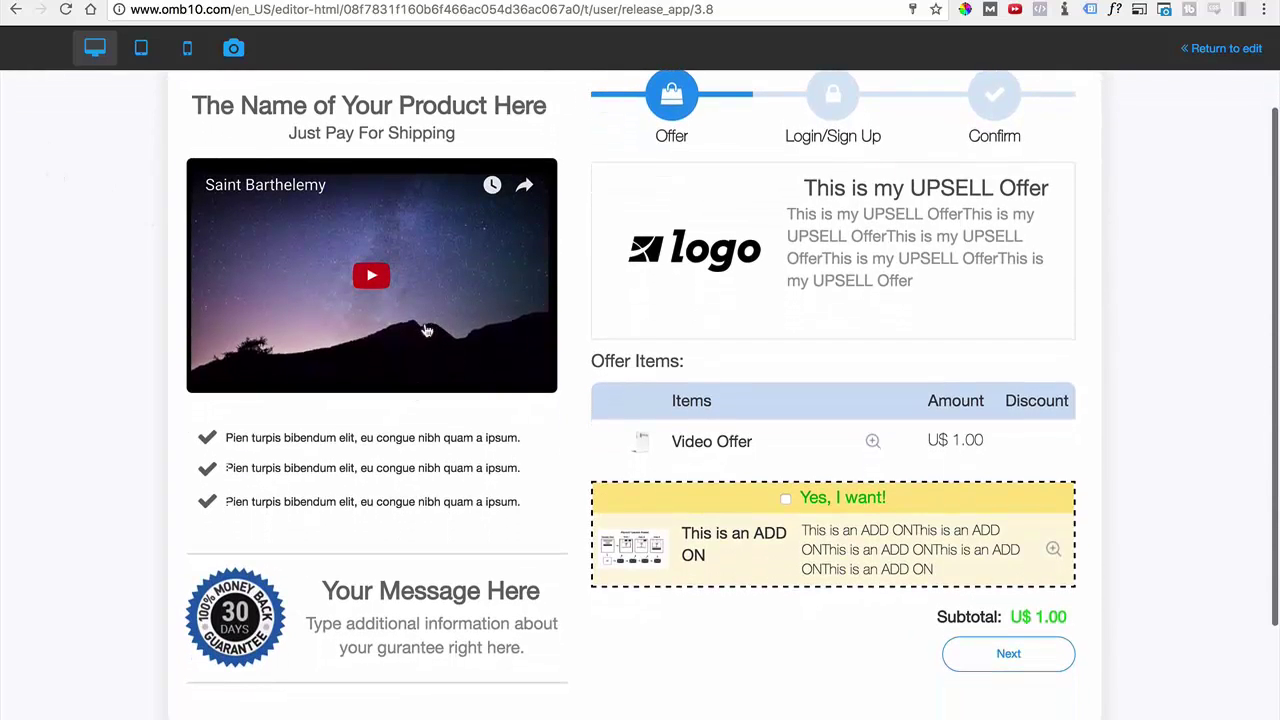
left_click(786, 498)
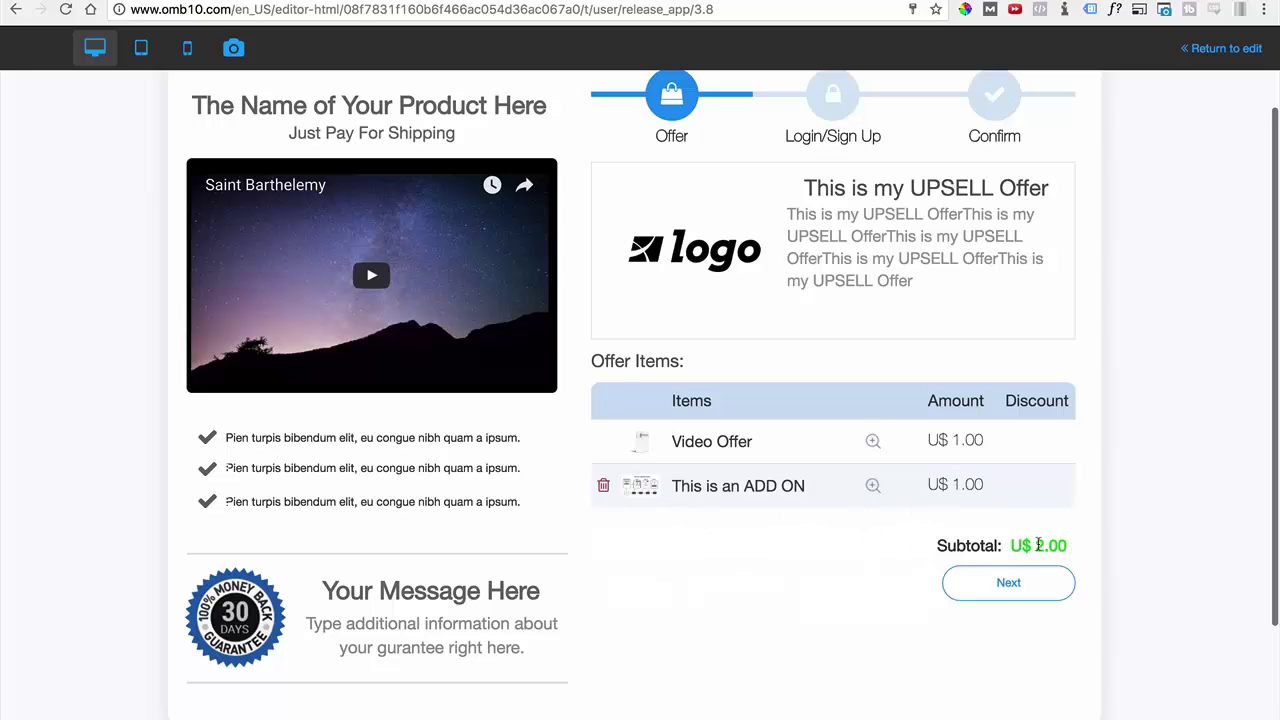
left_click(1012, 580)
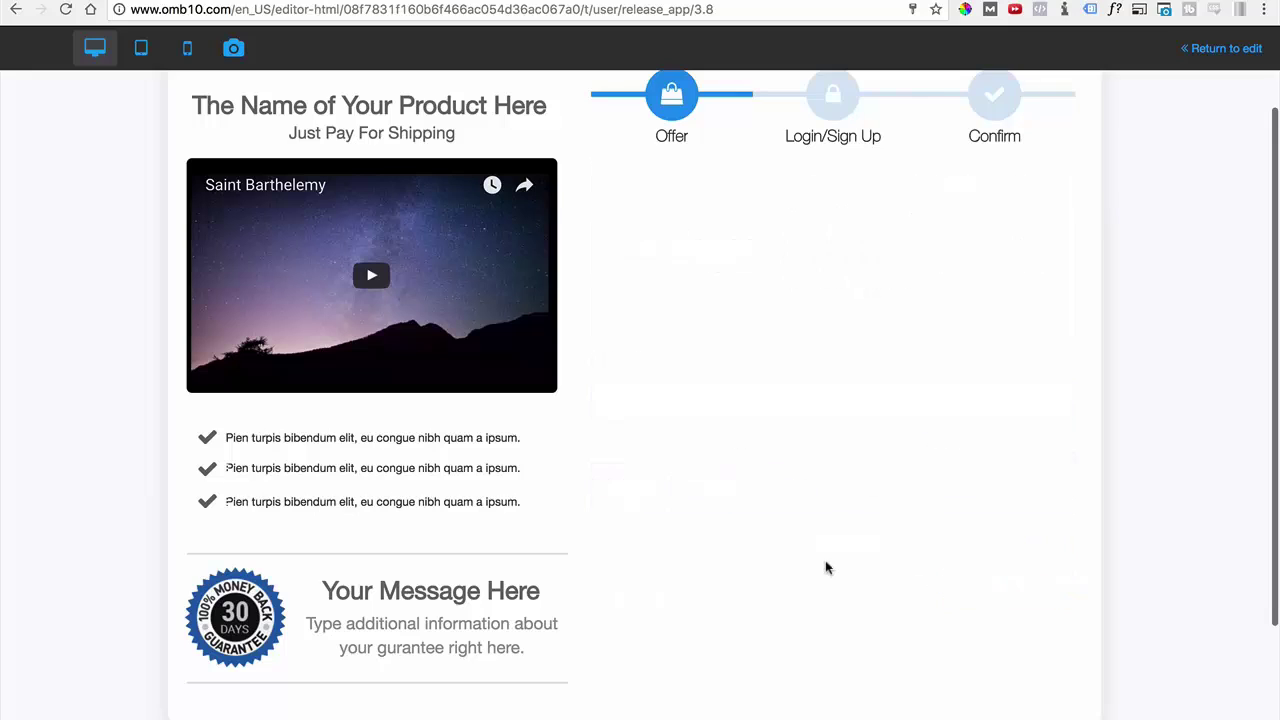